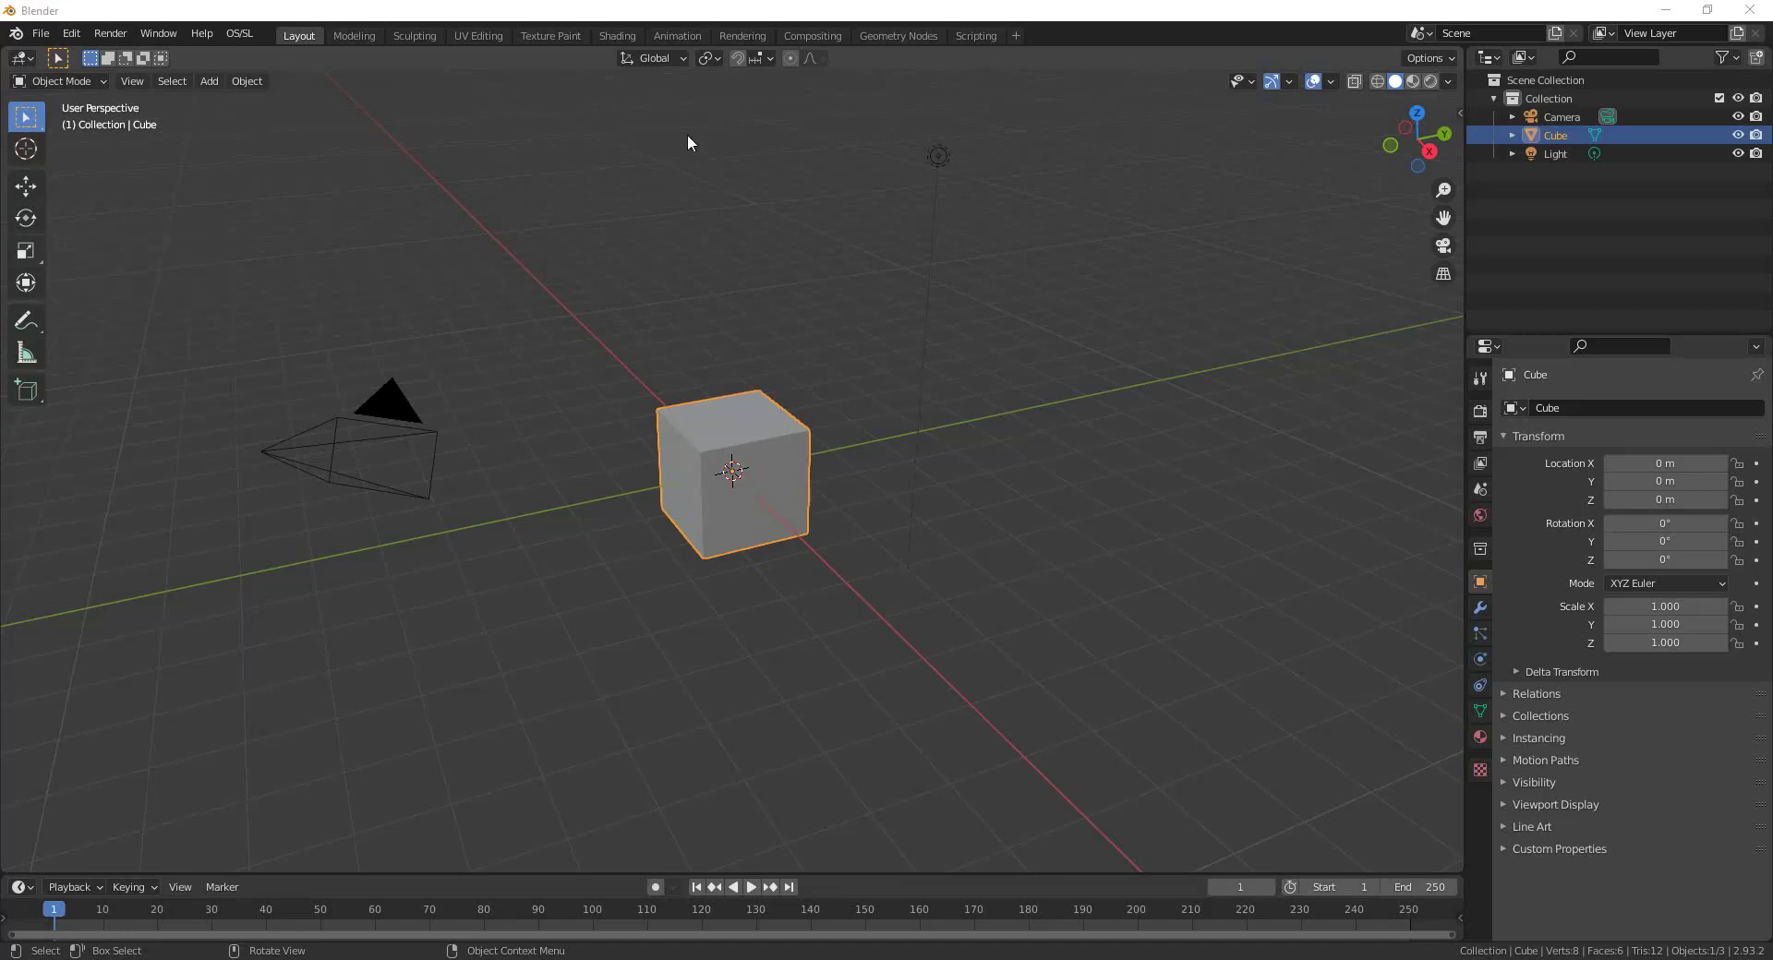
Delete the default cube and add a cylinder mesh in its place.
left_click(239, 83)
left_click(268, 639)
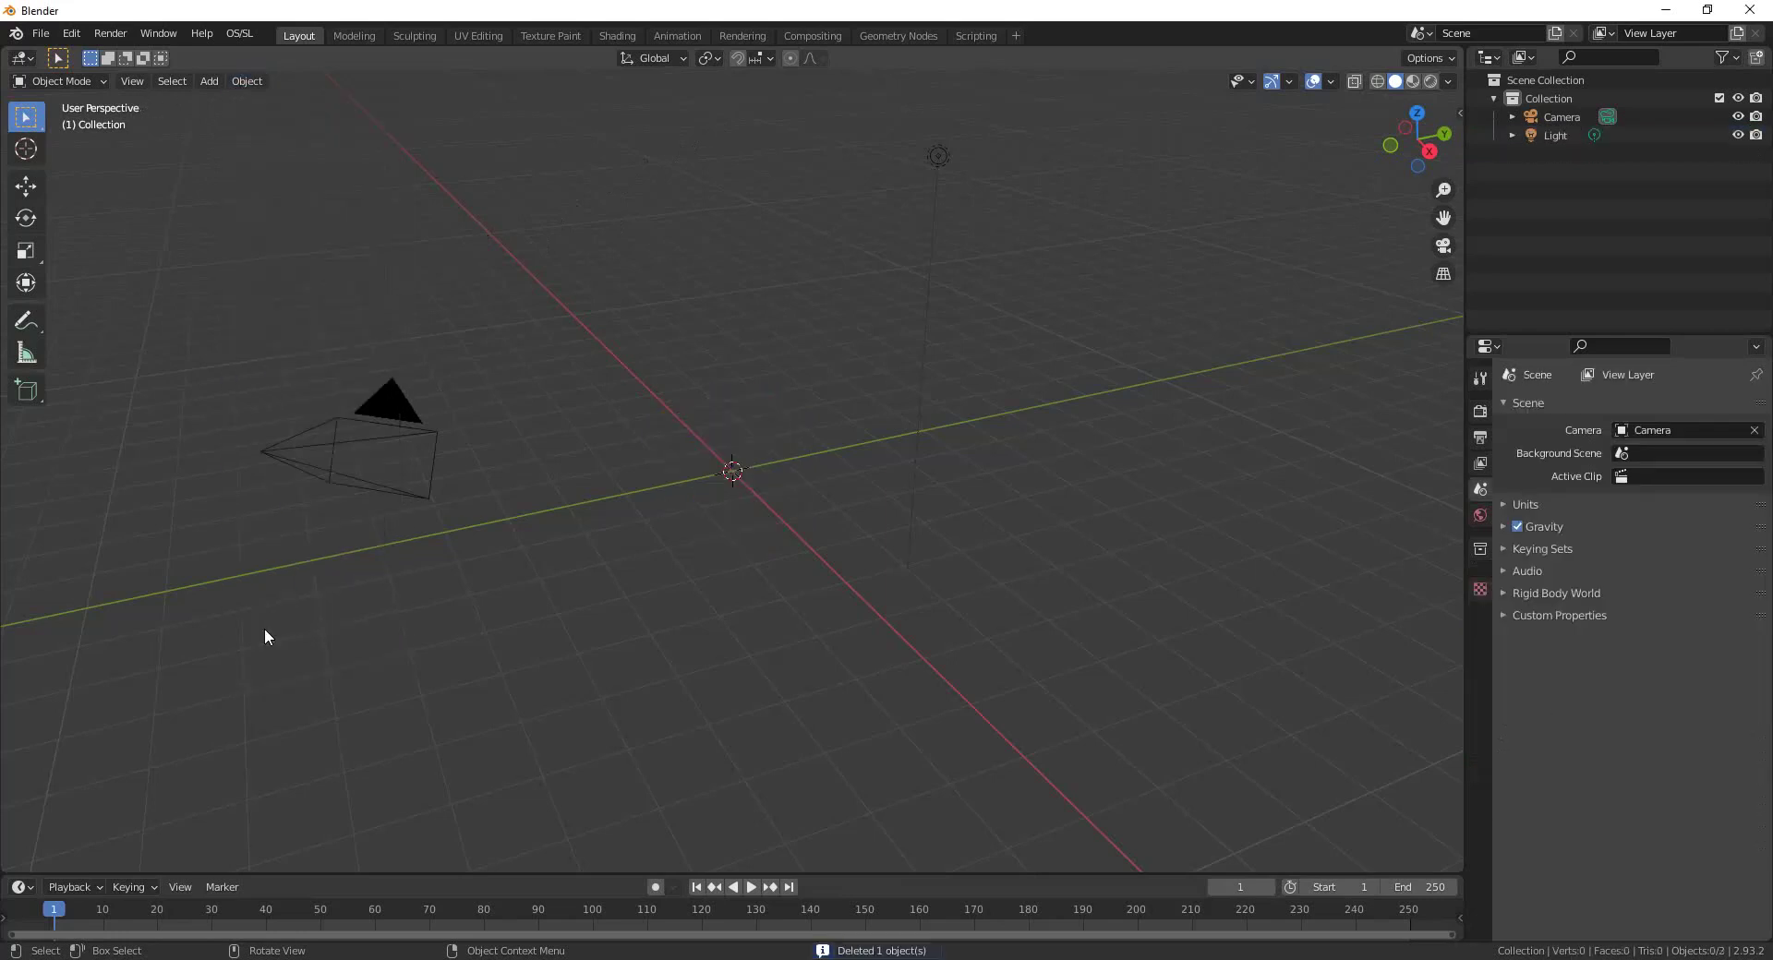
left_click(208, 88)
mouse_move(231, 100)
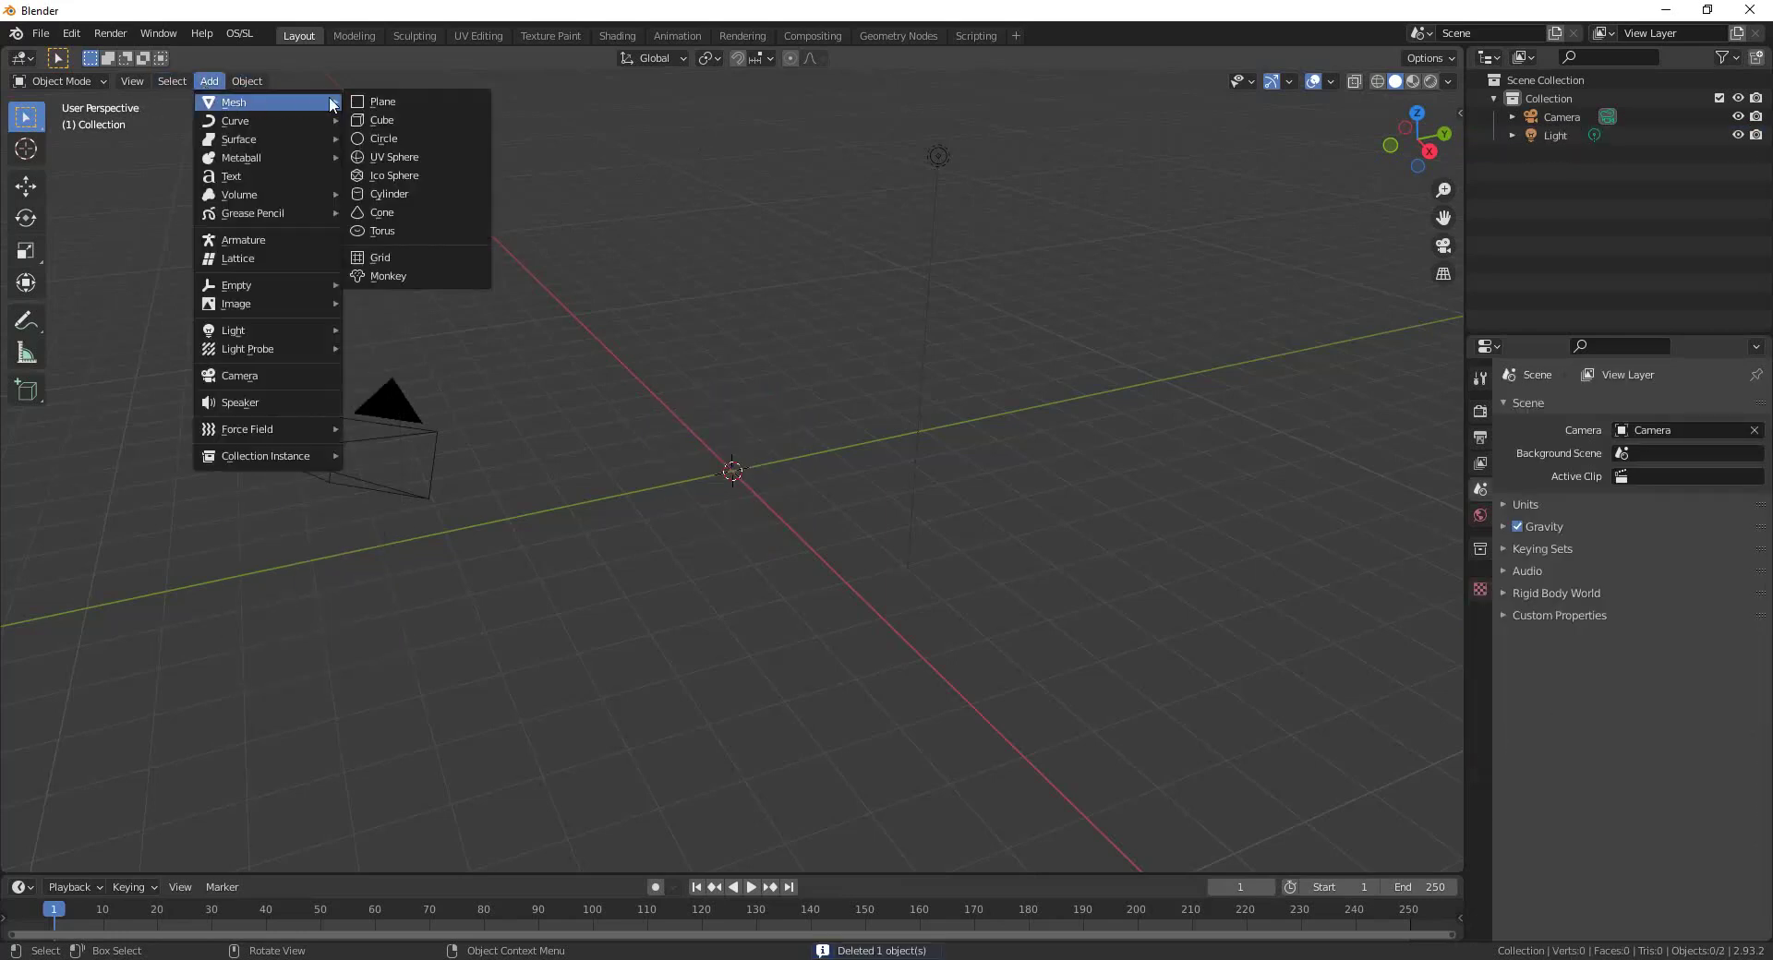
left_click(413, 198)
Give the new cylinder 16 vertices and a 0.5 m radius.
left_click(139, 858)
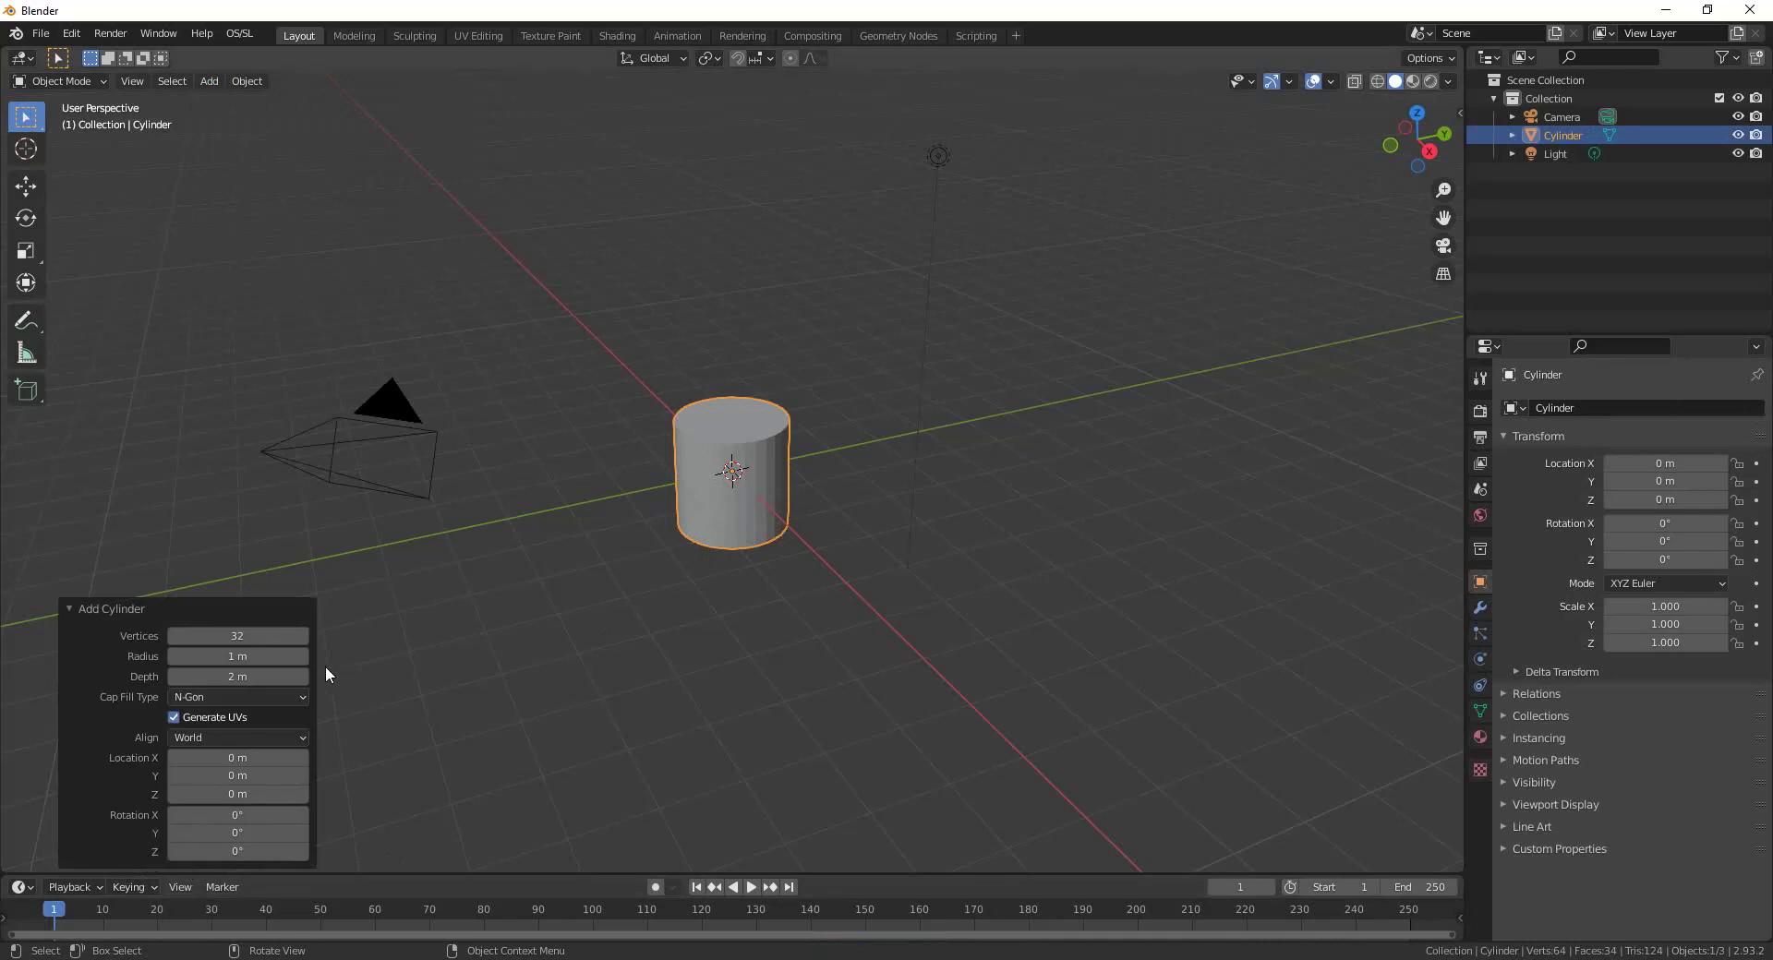
left_click(277, 636)
key("BackSpace")
type("16")
key("Return")
double_click(265, 655)
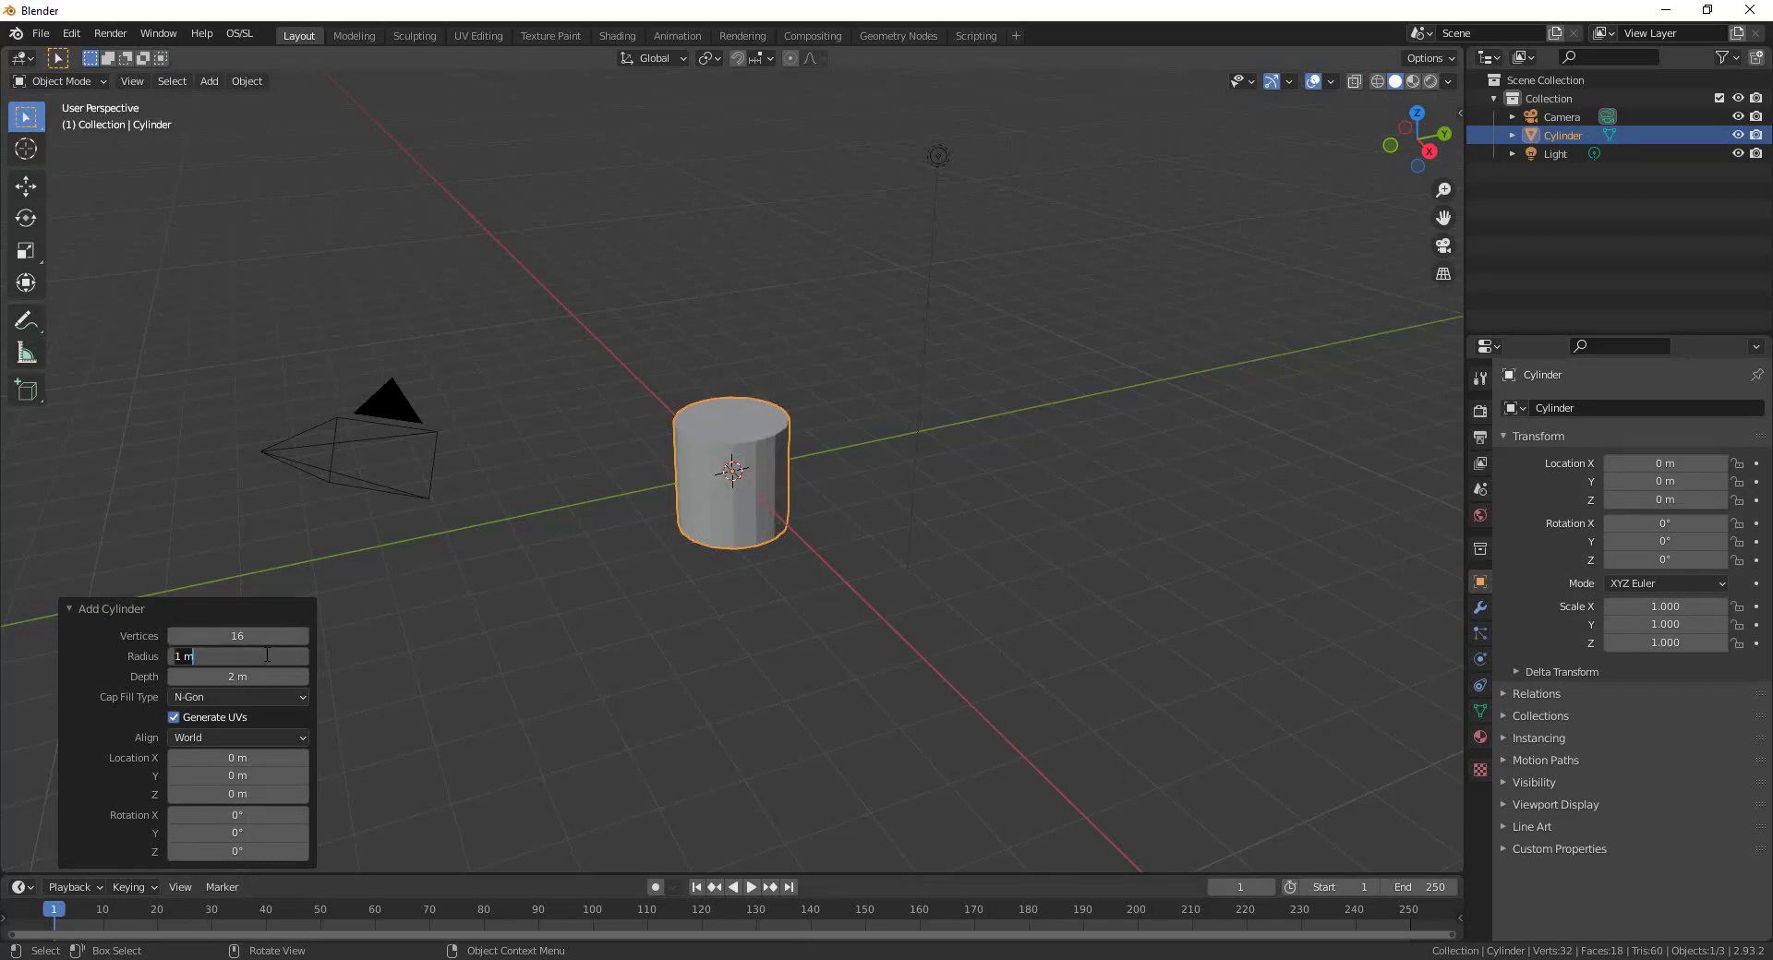
key("BackSpace")
type(".5")
key("Return")
Set the cylinder's depth to 10 m and raise it to Z 5 m.
double_click(261, 676)
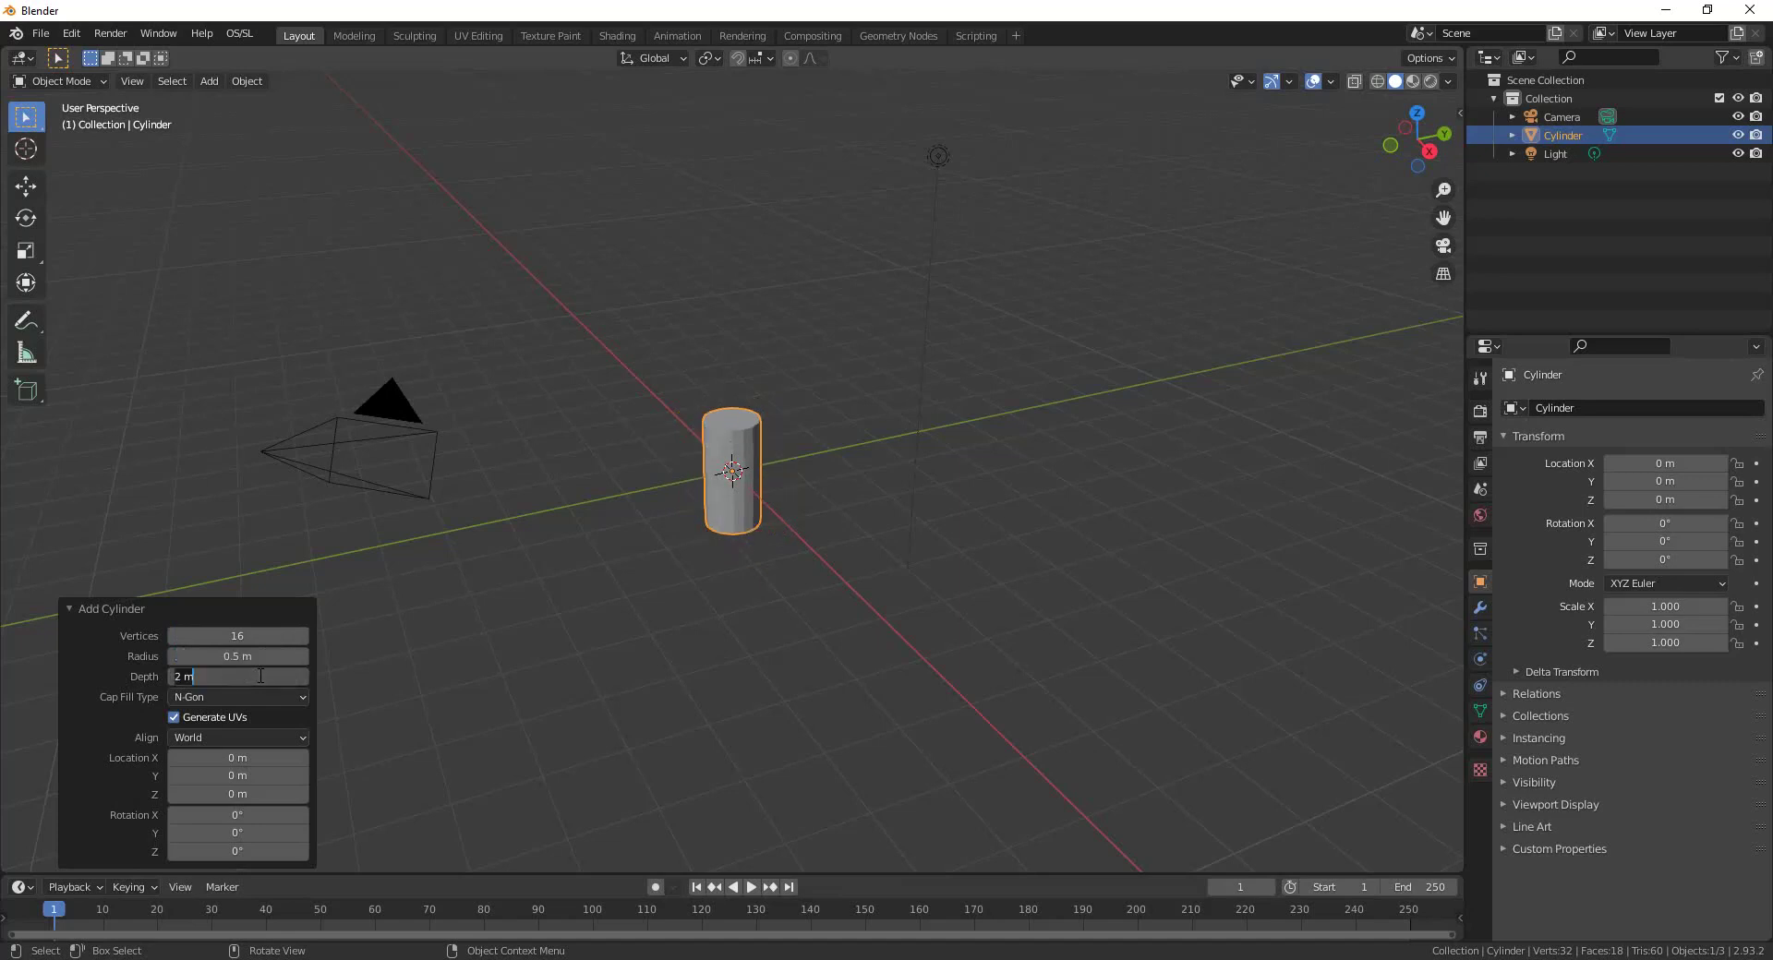
type("10")
key("Return")
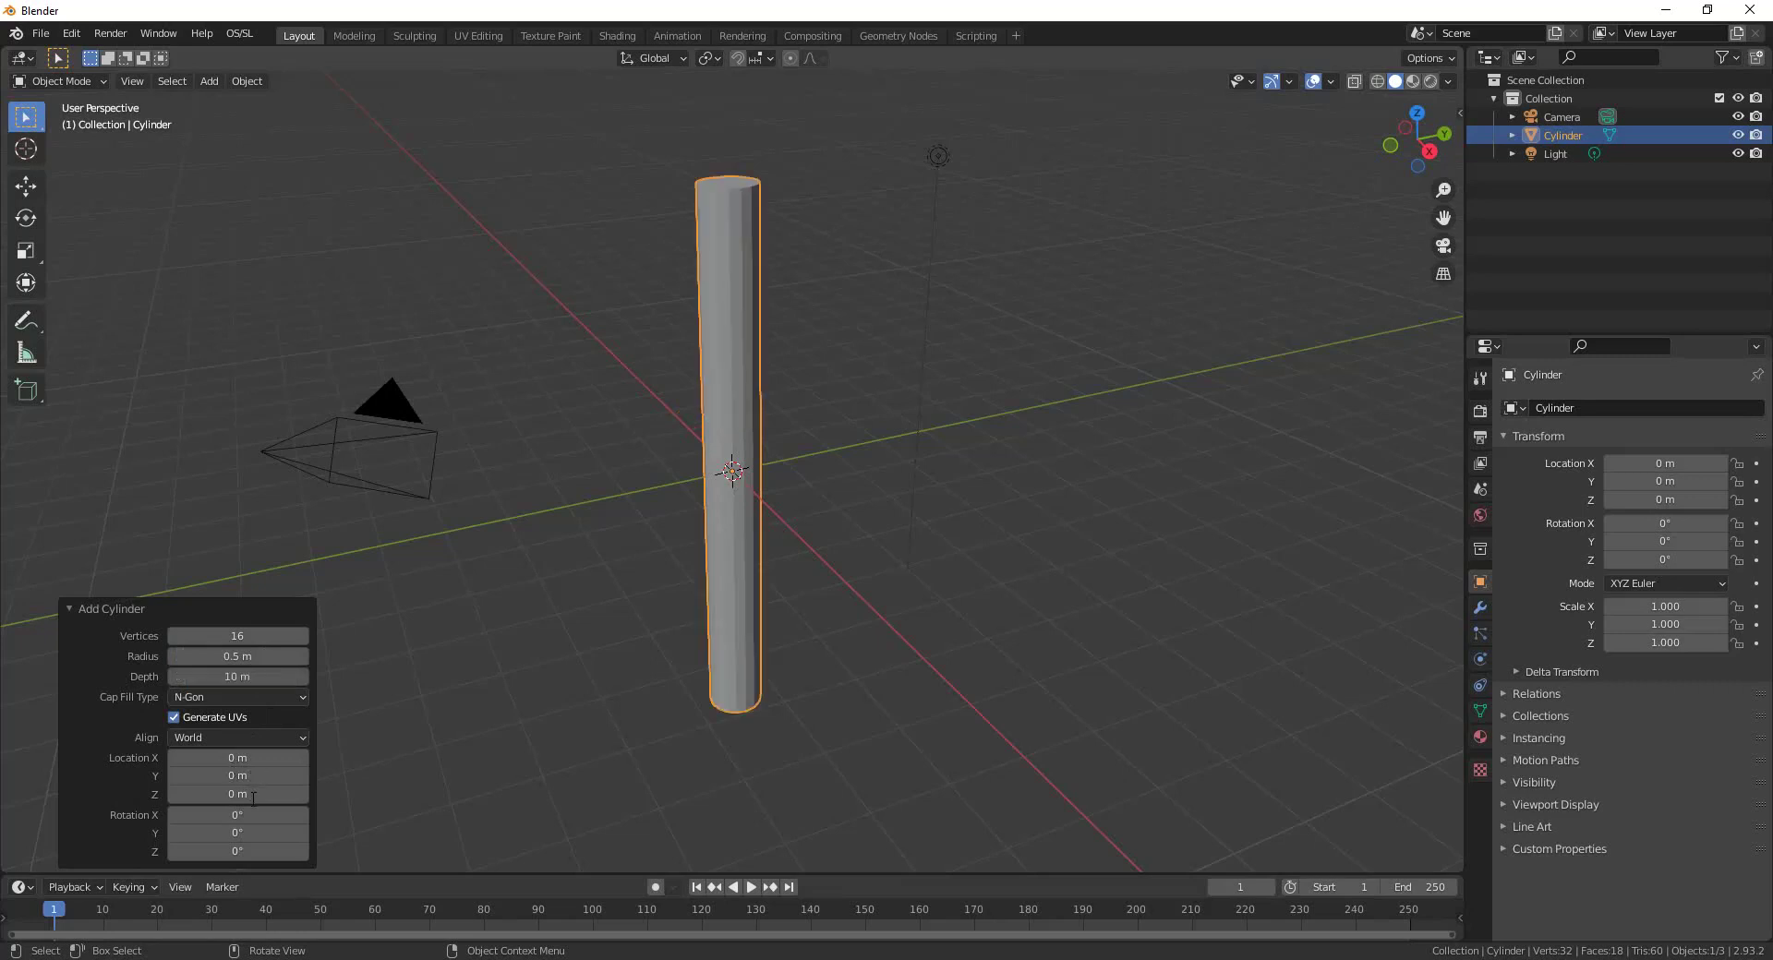
left_click(260, 791)
type("5")
key("Return")
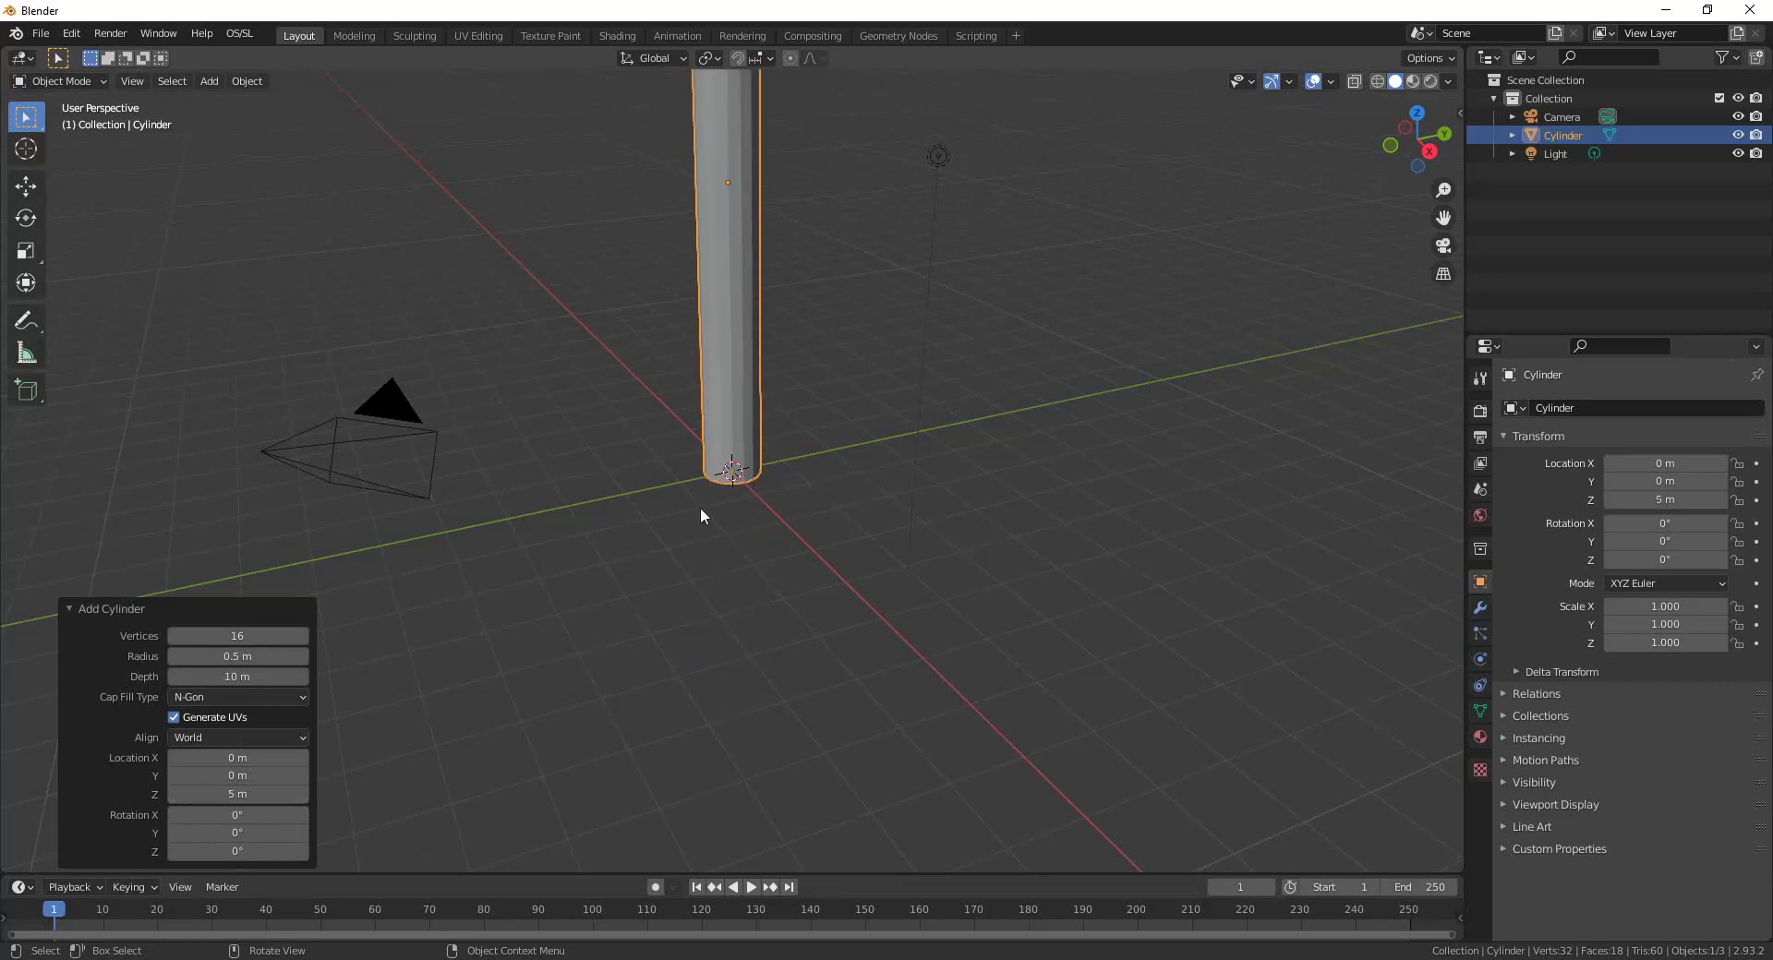
Deselect the cylinder, recentre the view and turn on X-Ray see-through display.
left_click(554, 595)
scroll(909, 395, "down", 2)
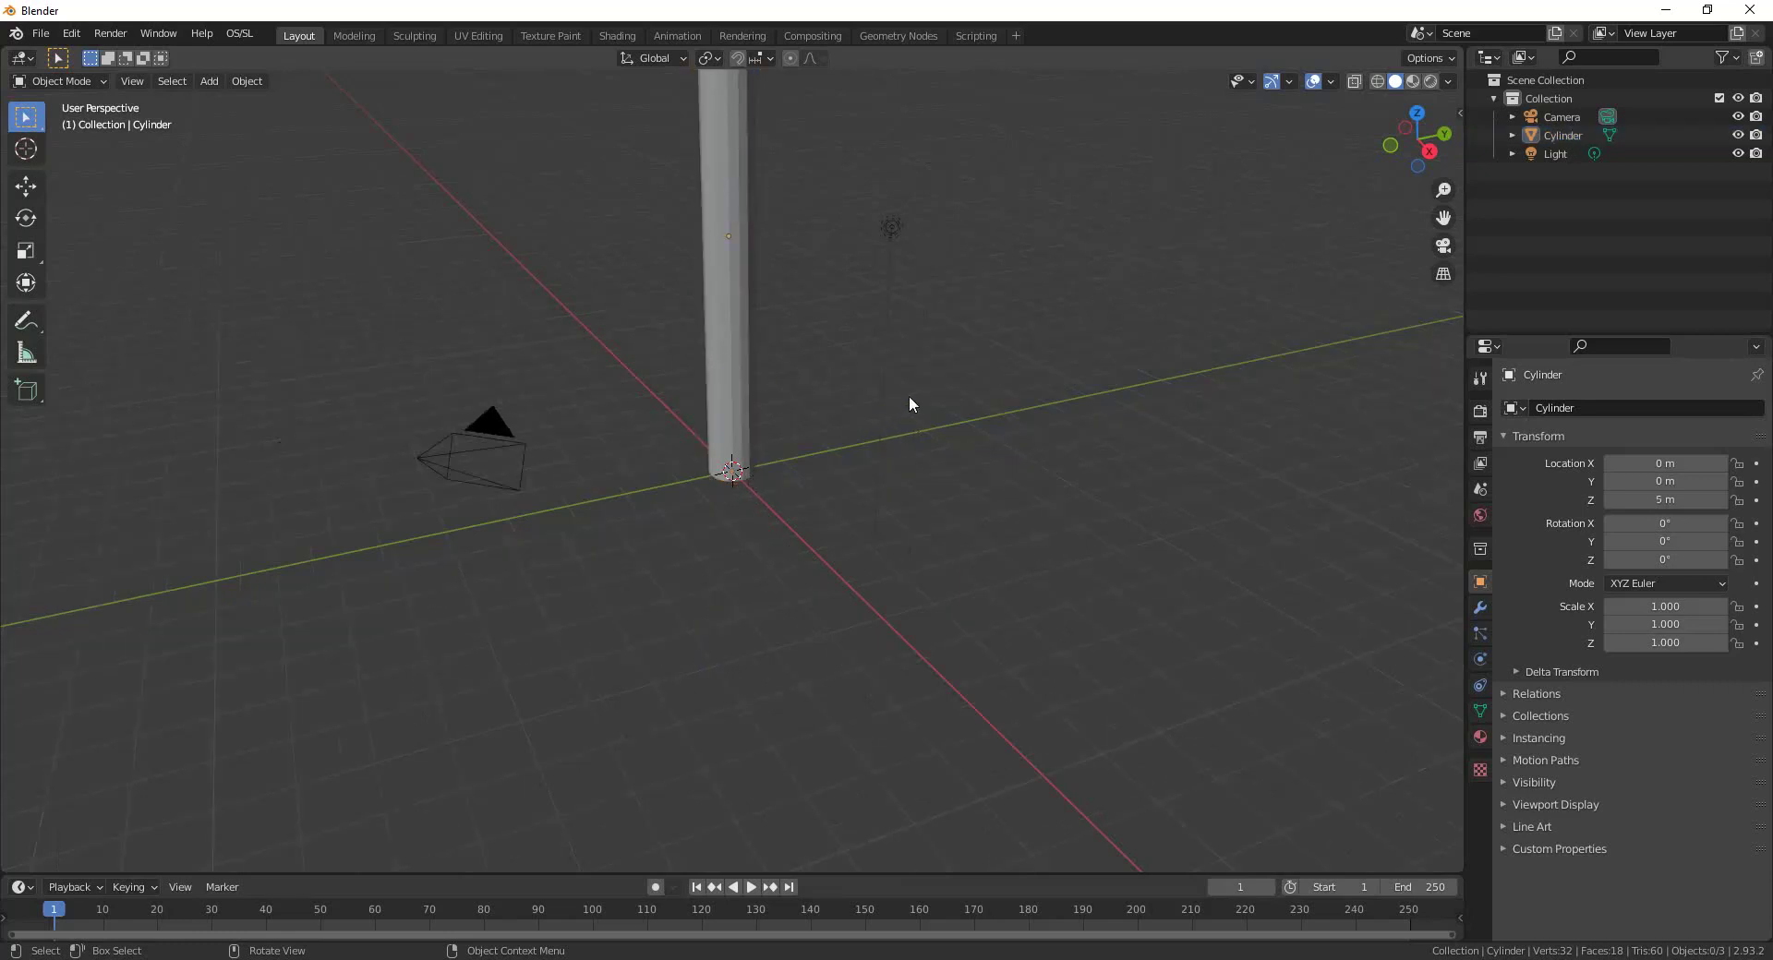
middle_click_drag(945, 353, 950, 510, "shift")
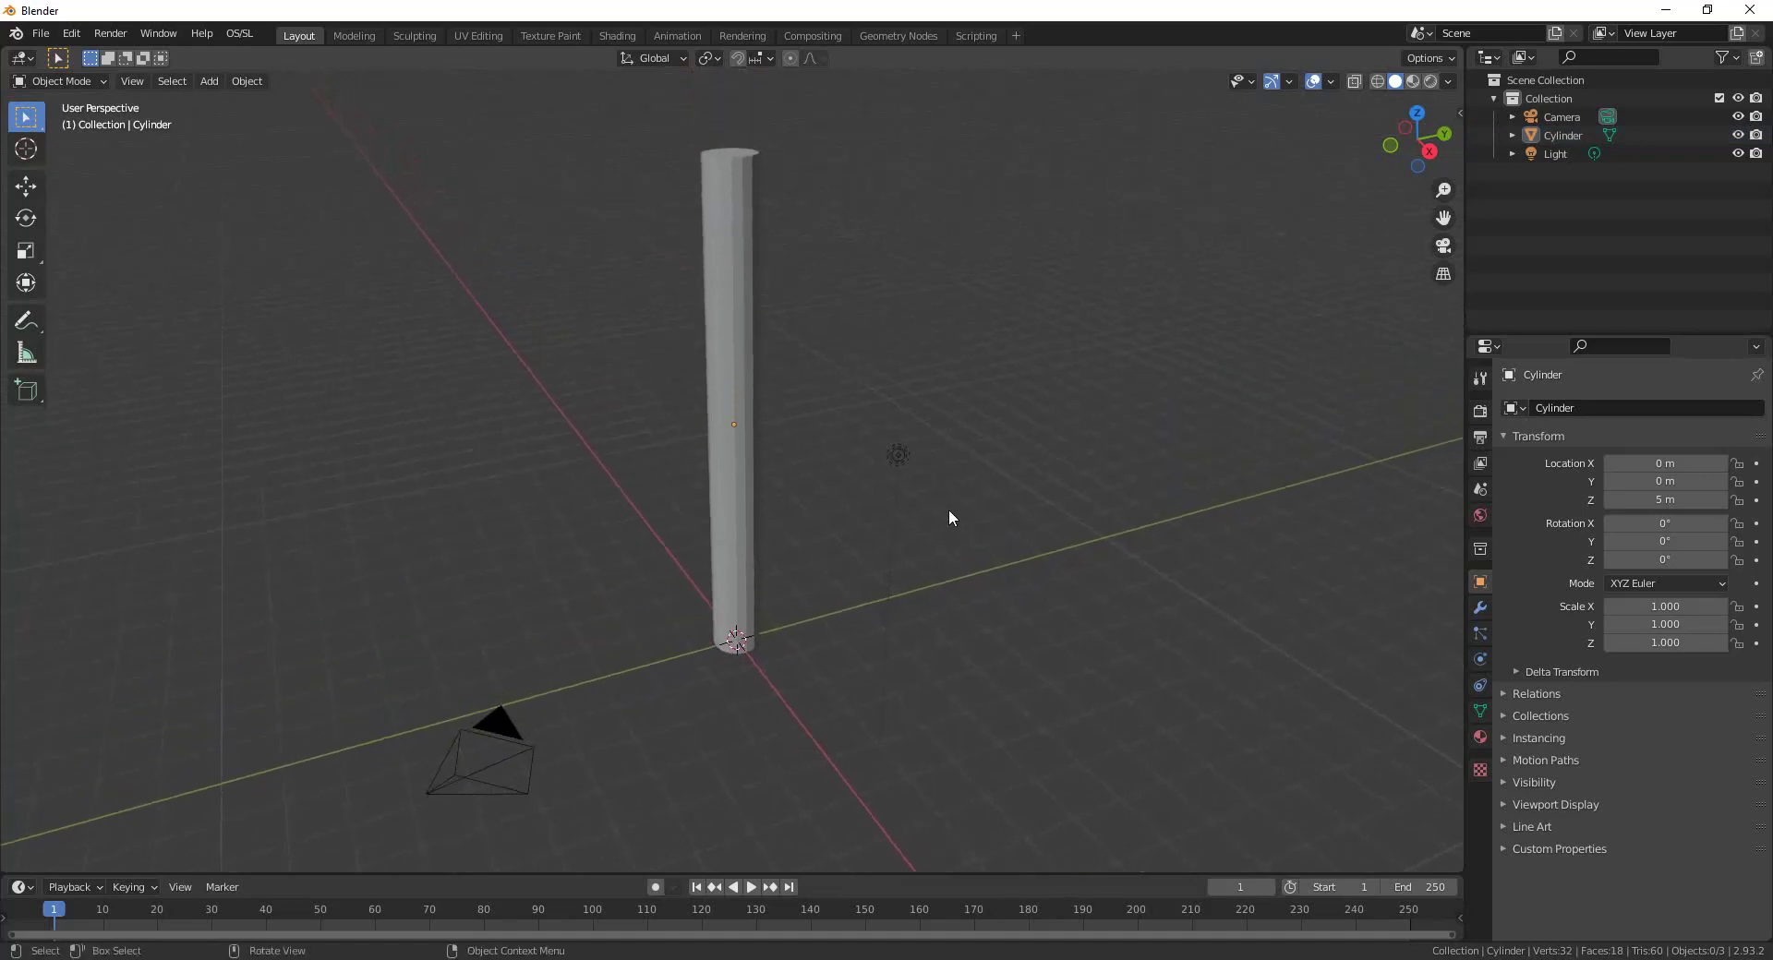
left_click(1352, 81)
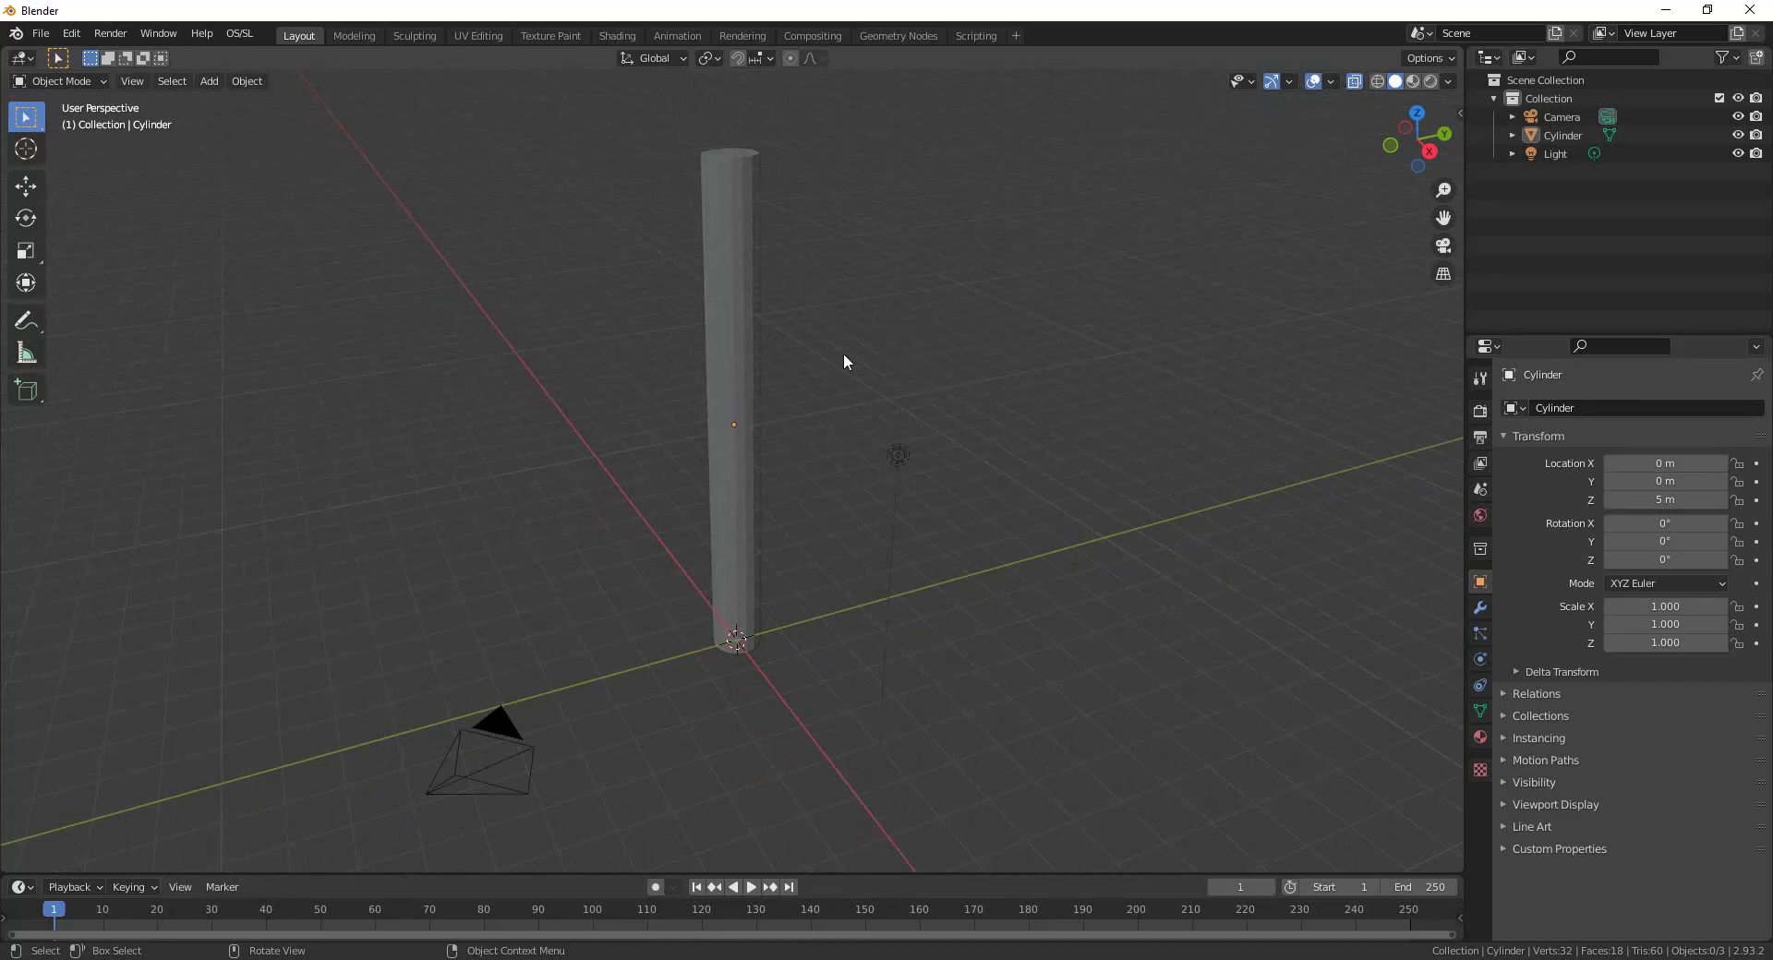
Enter Edit Mode, clear the selection and box-select the pole's 16 vertical side edges.
left_click(68, 79)
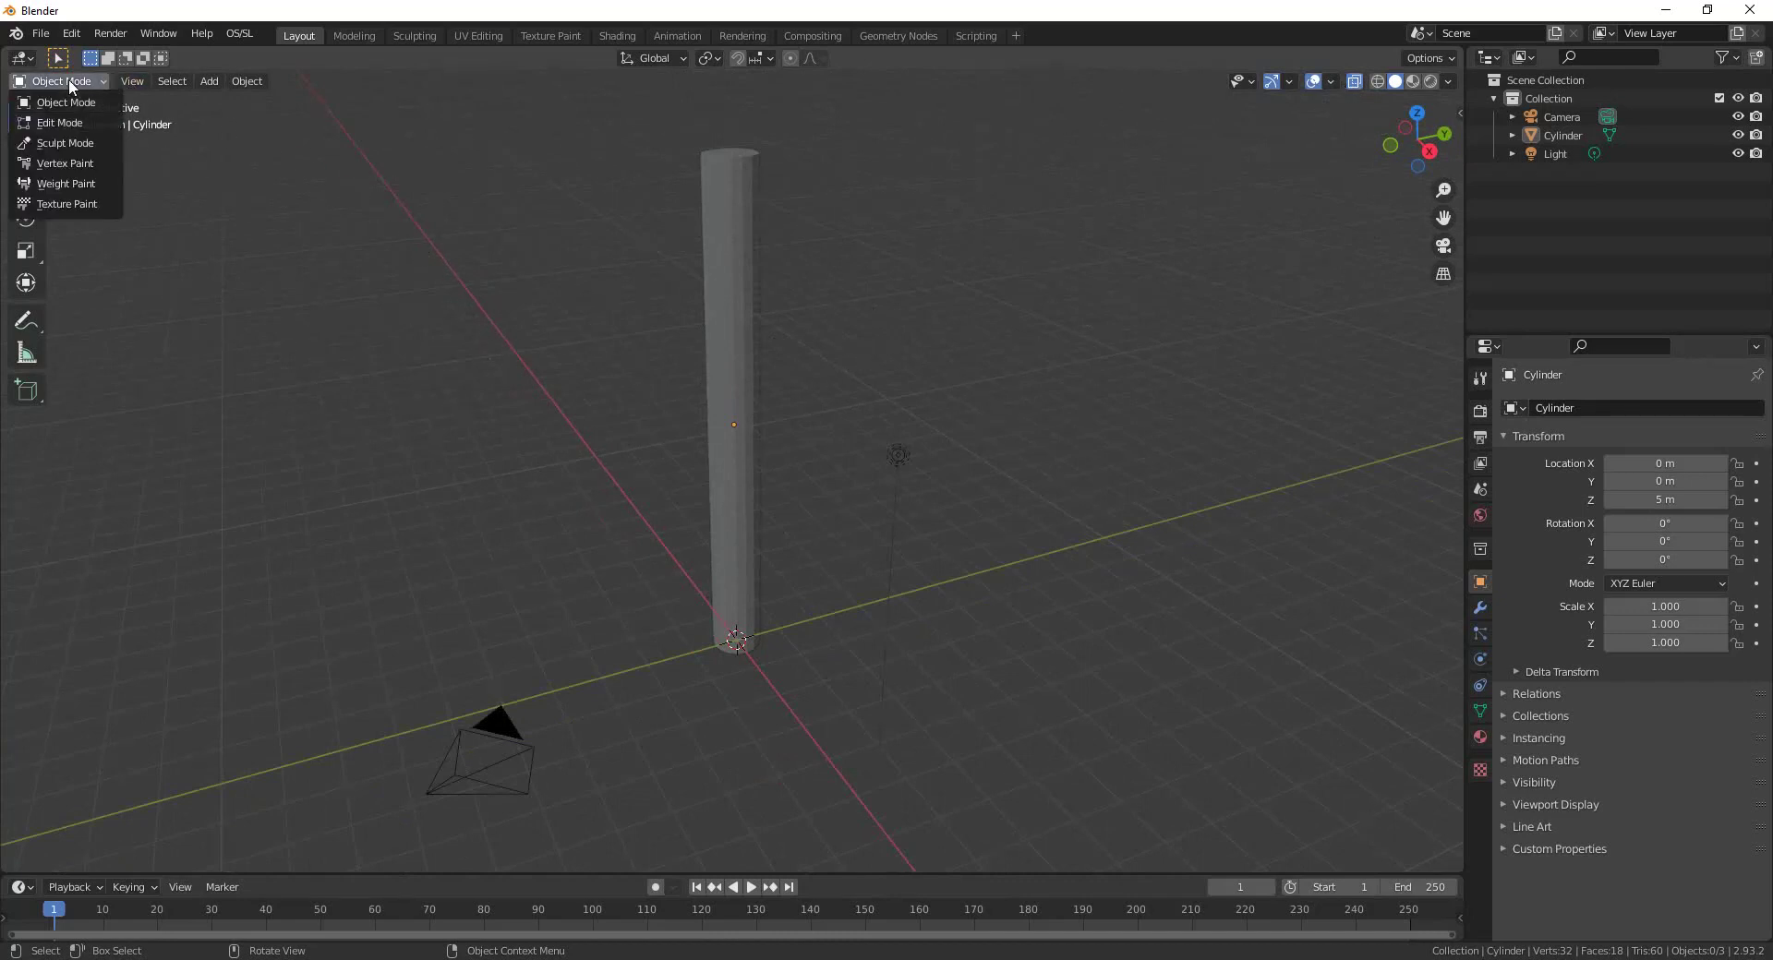
left_click(51, 113)
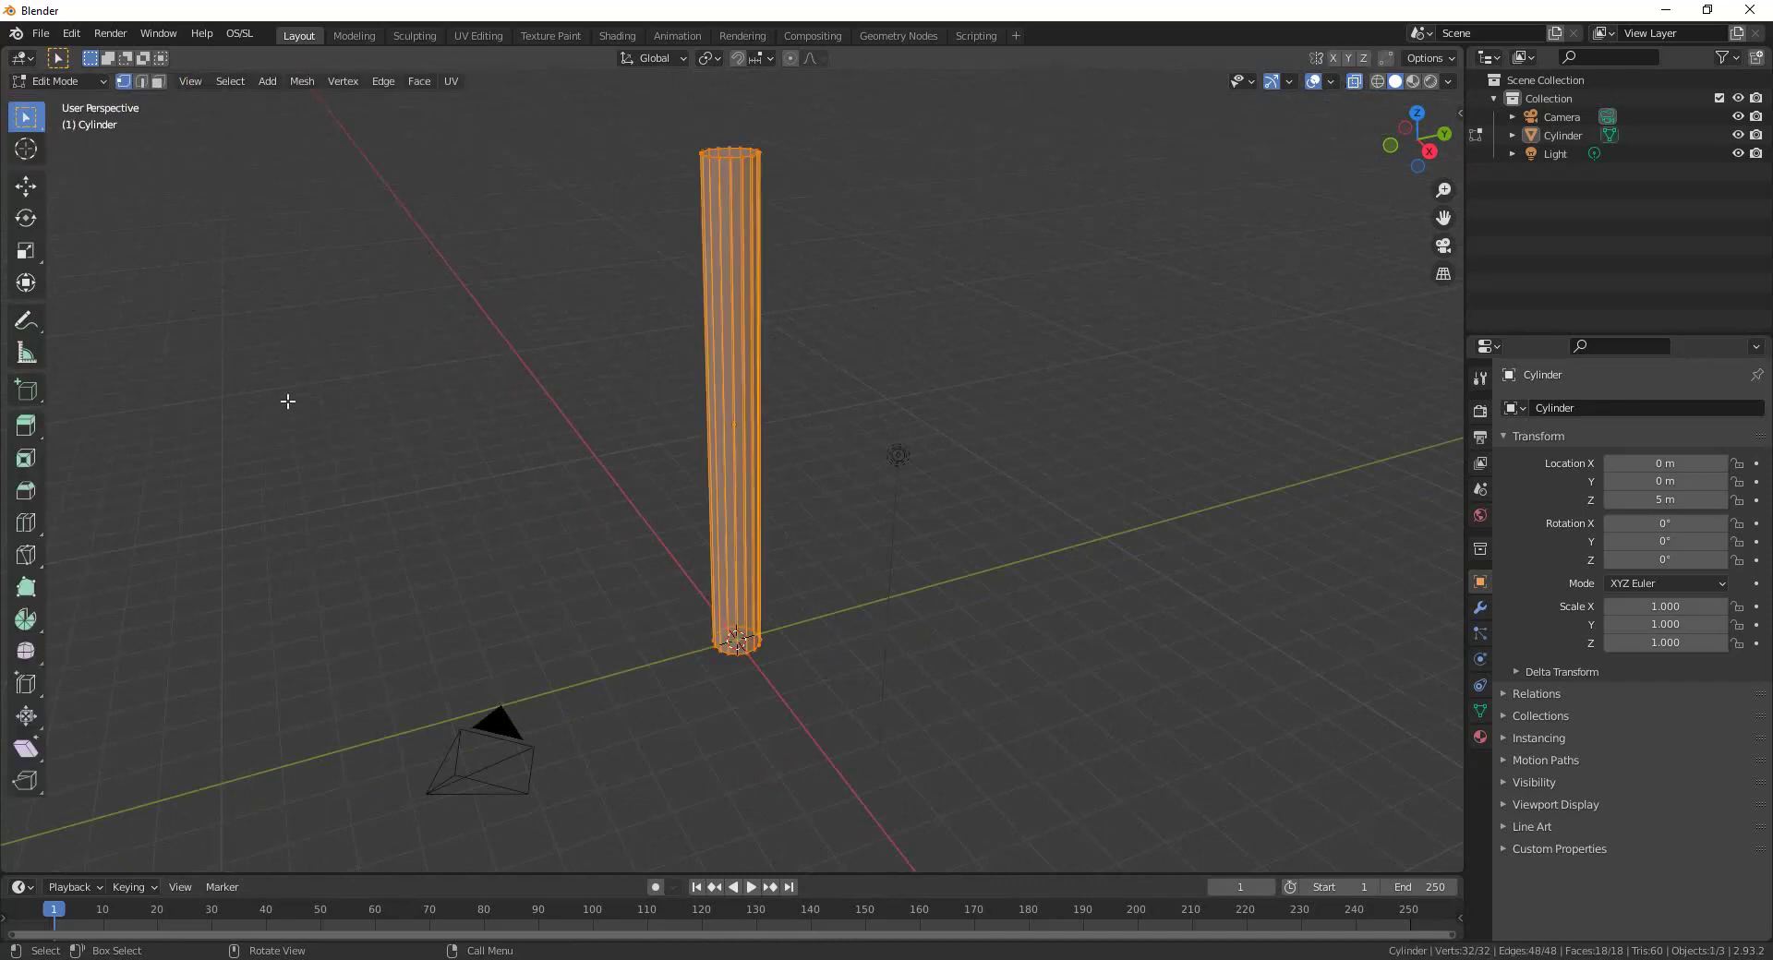
left_click(146, 93)
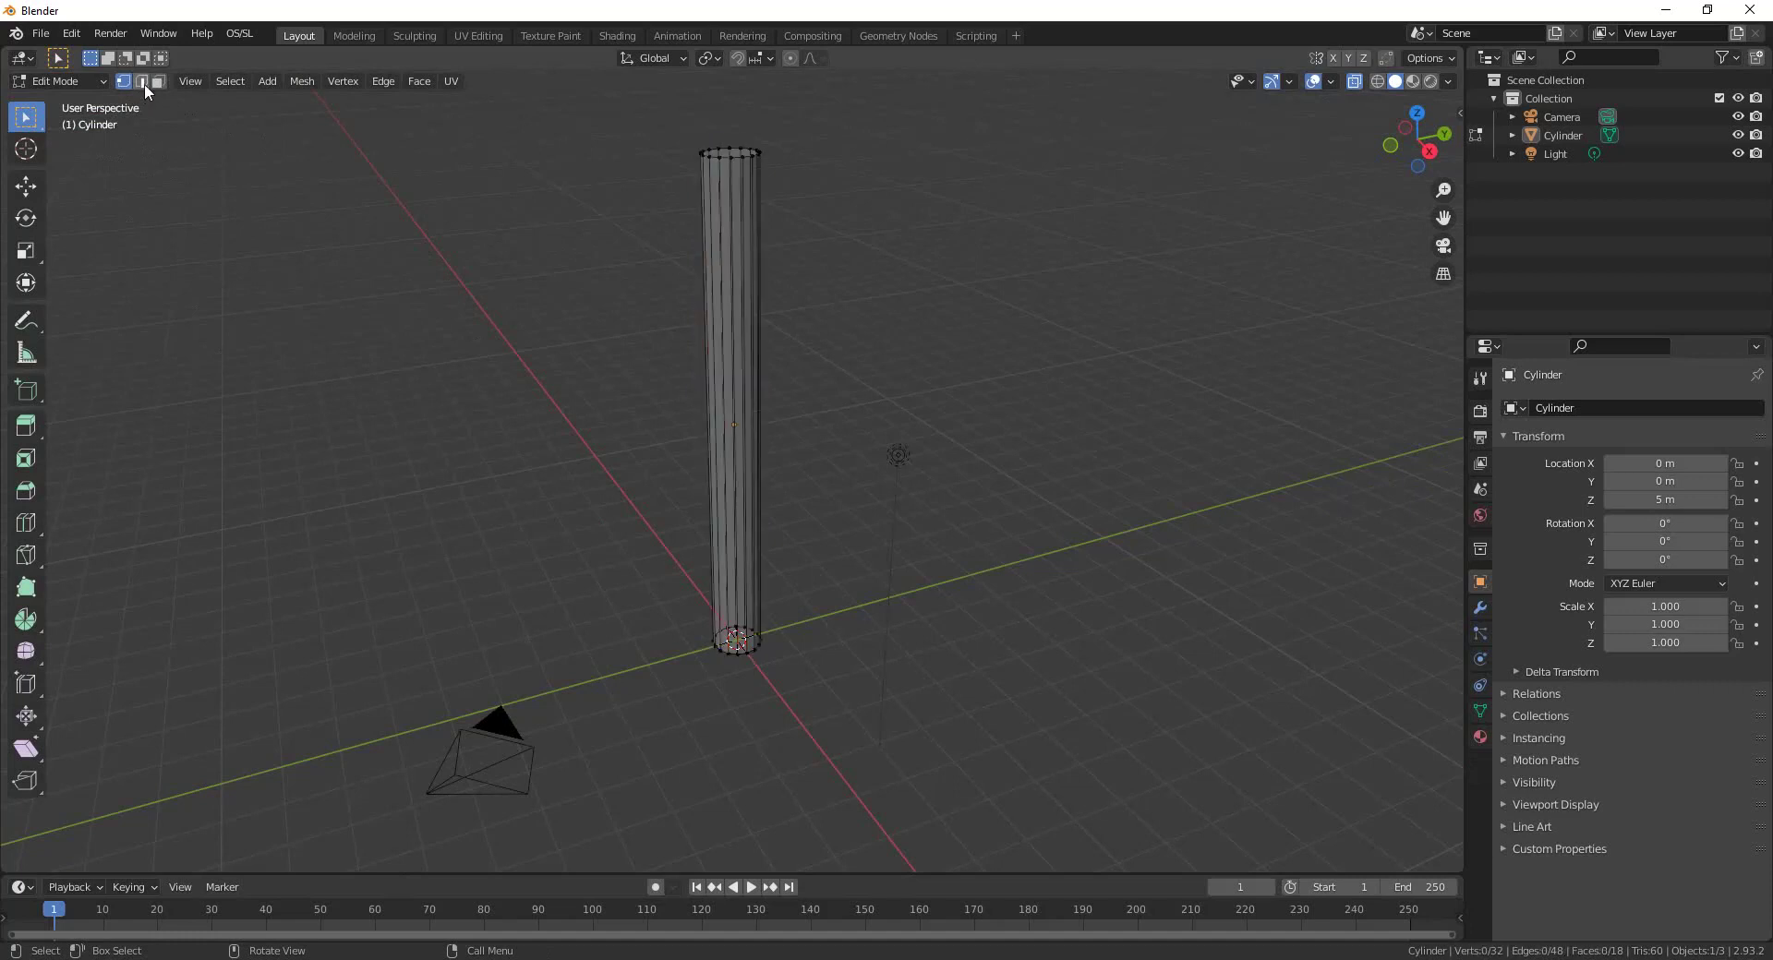
left_click_drag(546, 318, 982, 436)
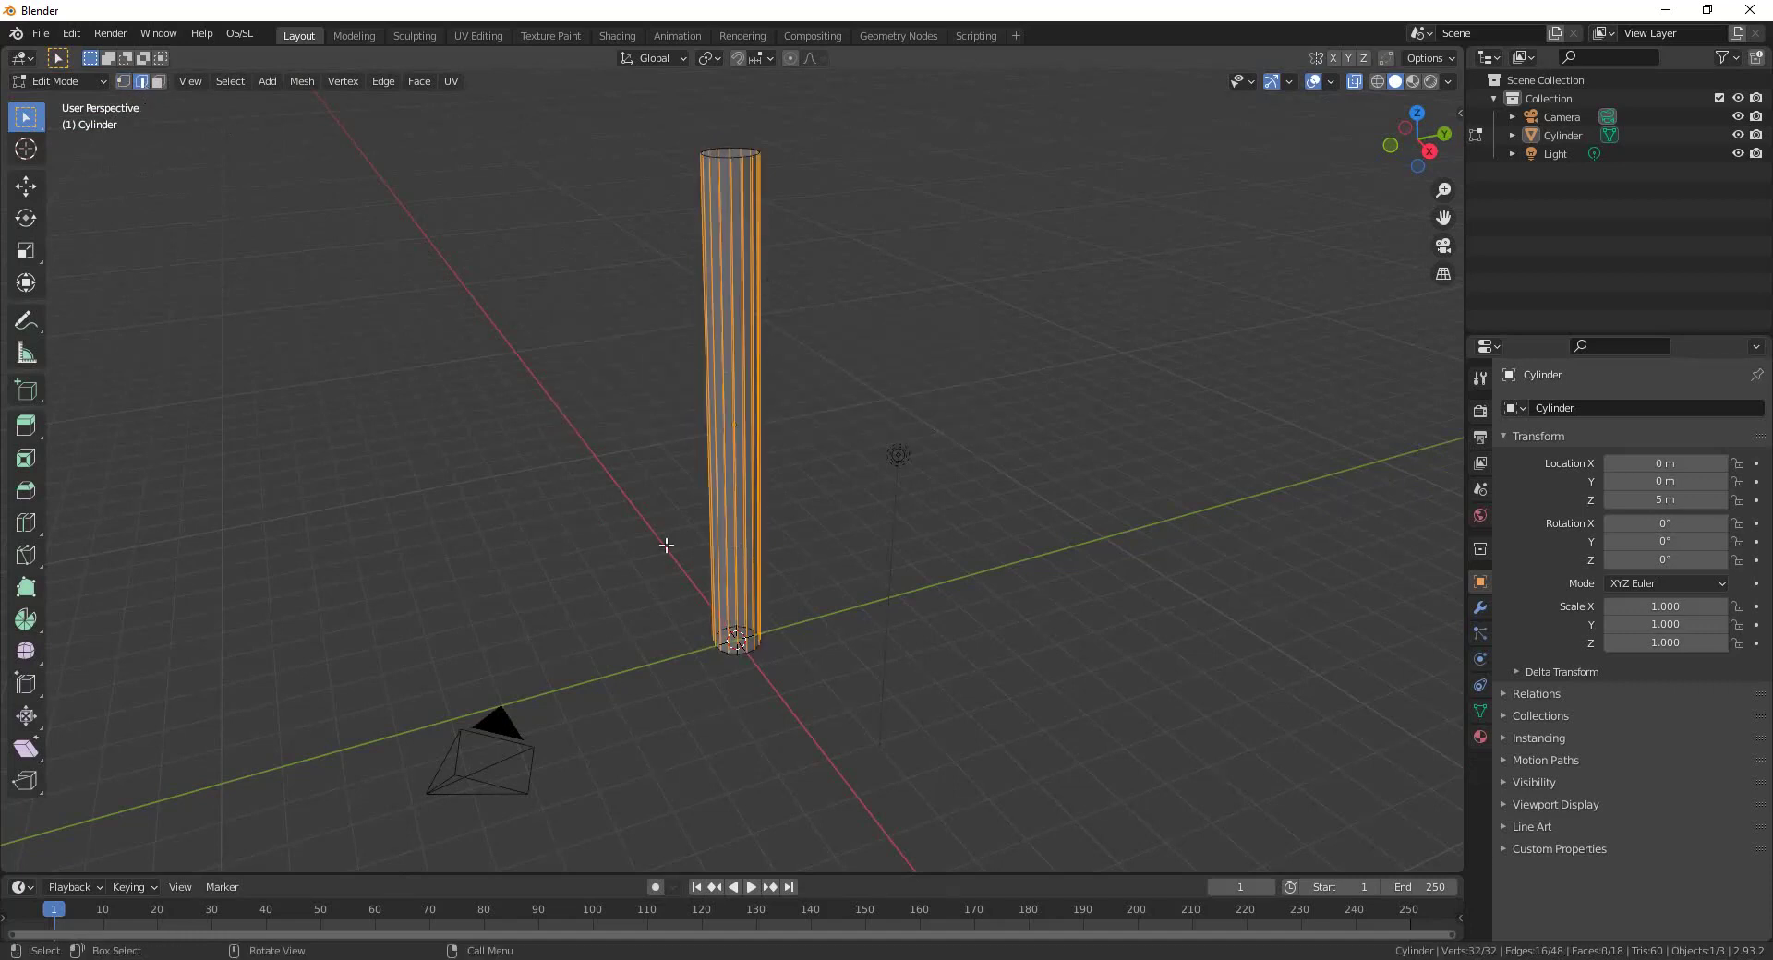
left_click(381, 82)
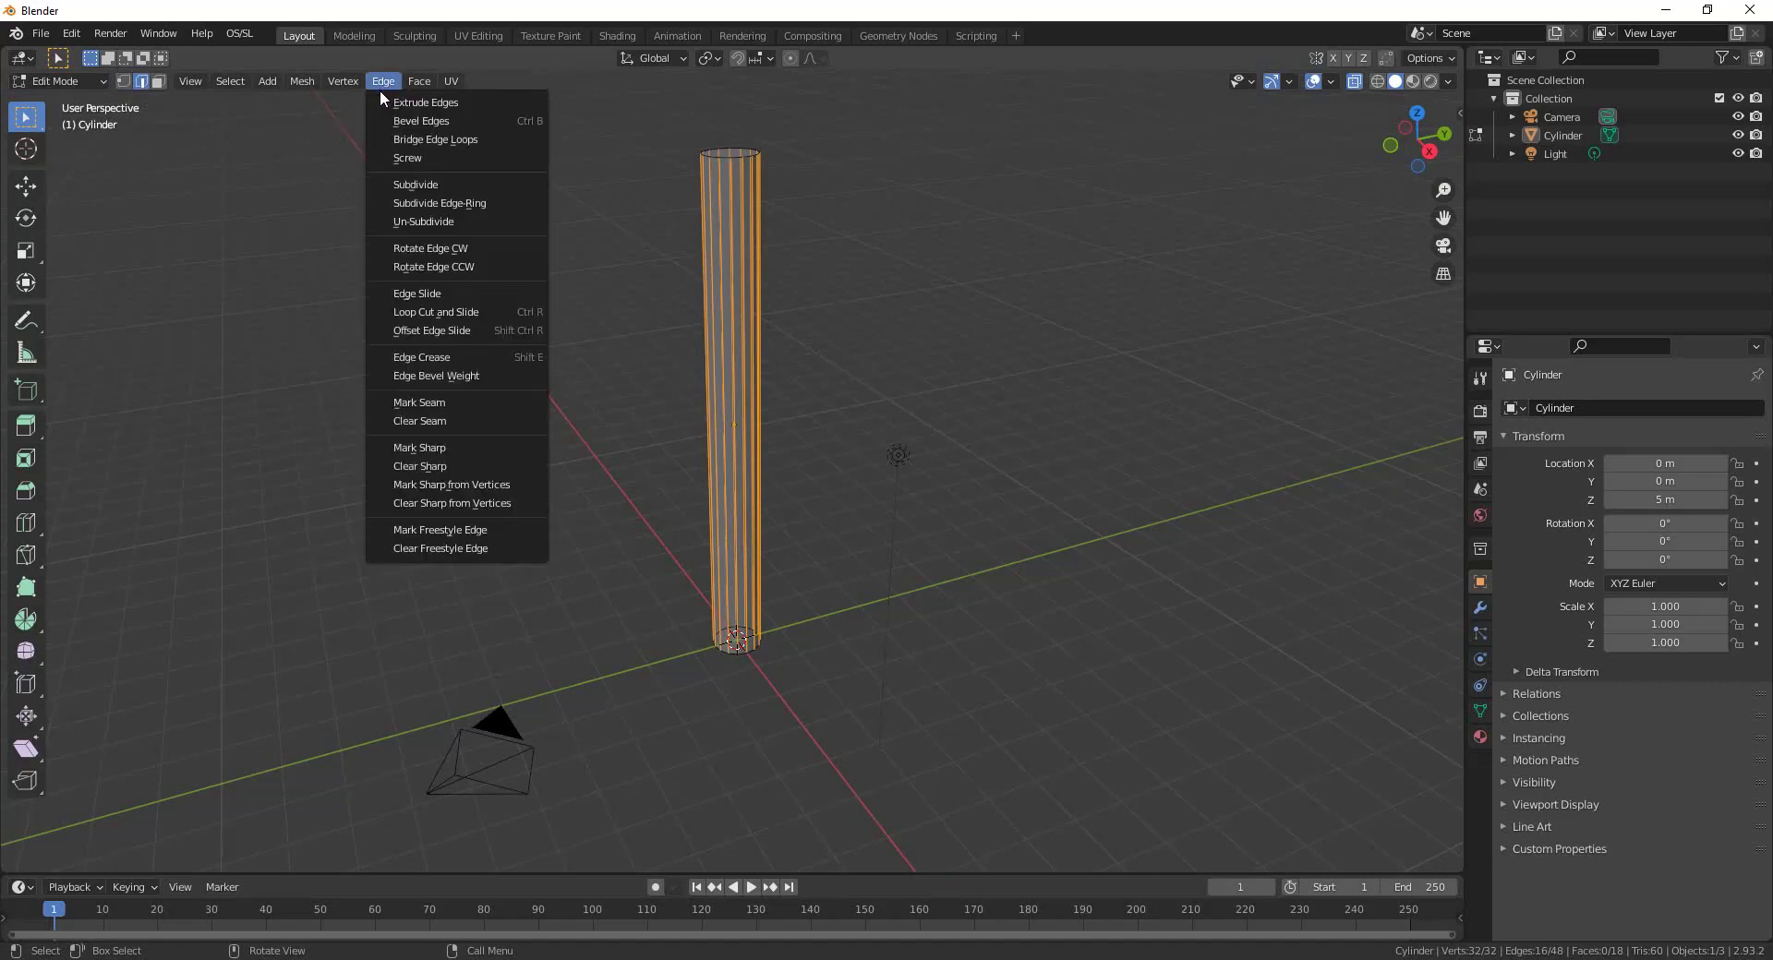
Subdivide the selected vertical edges with 31 cuts.
left_click(401, 185)
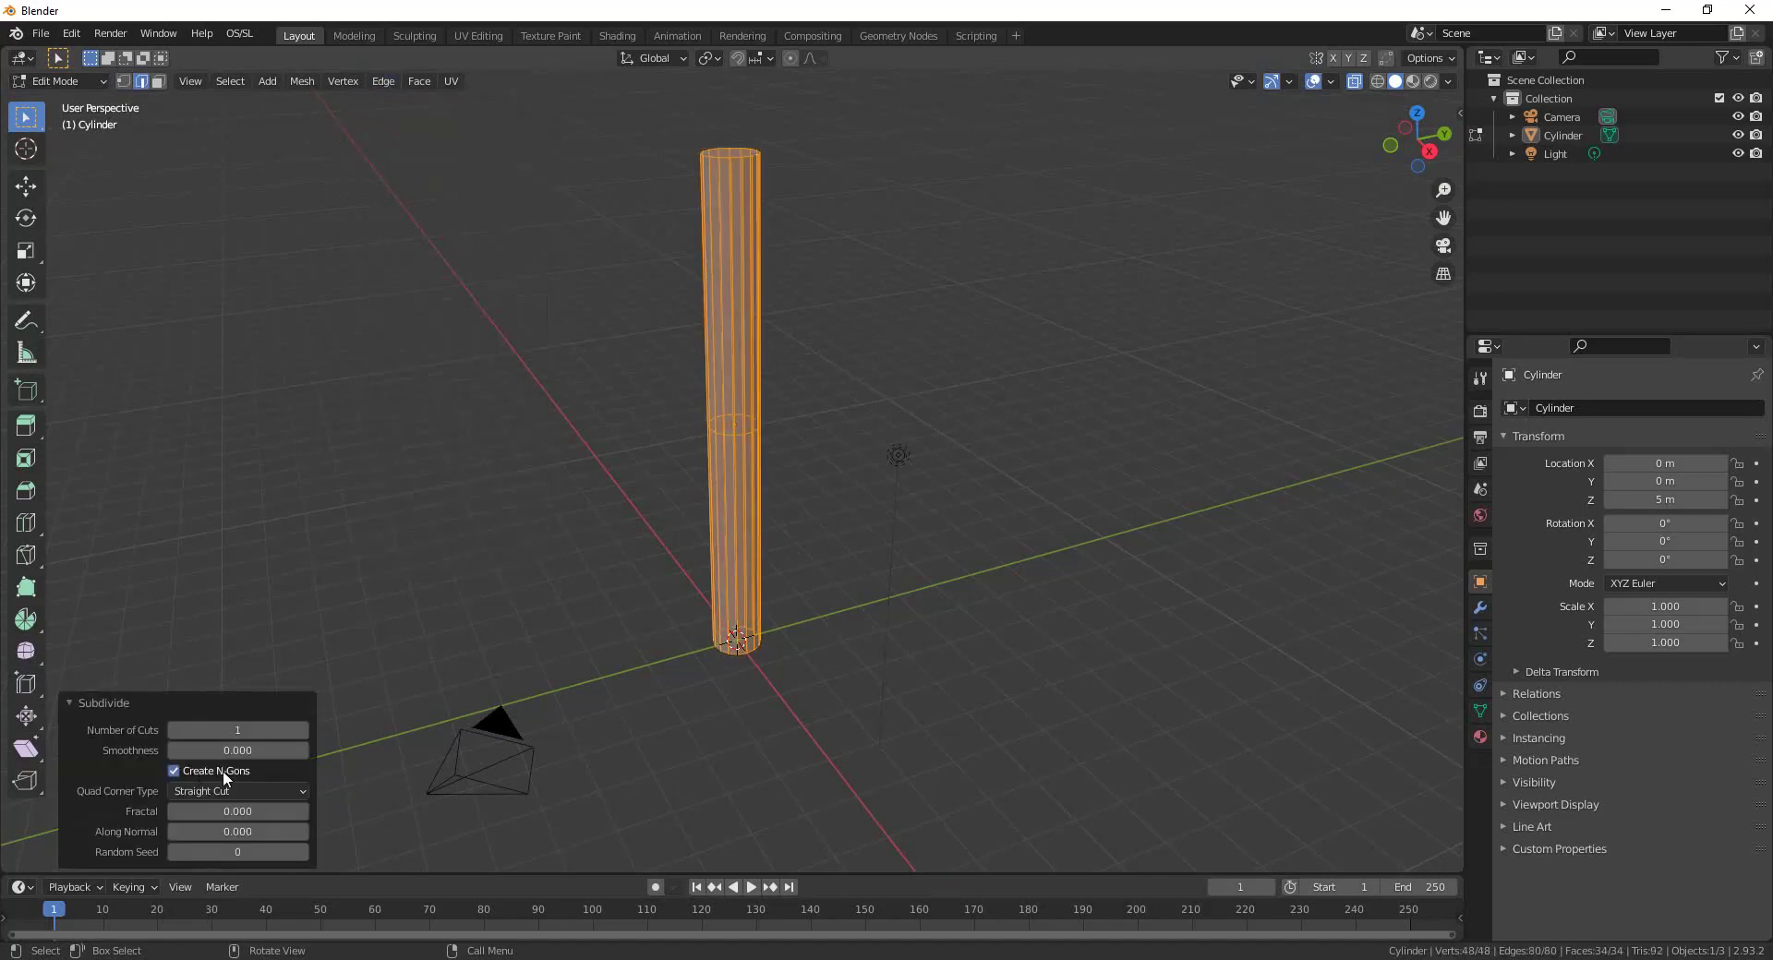
left_click(252, 729)
type("31")
key("Return")
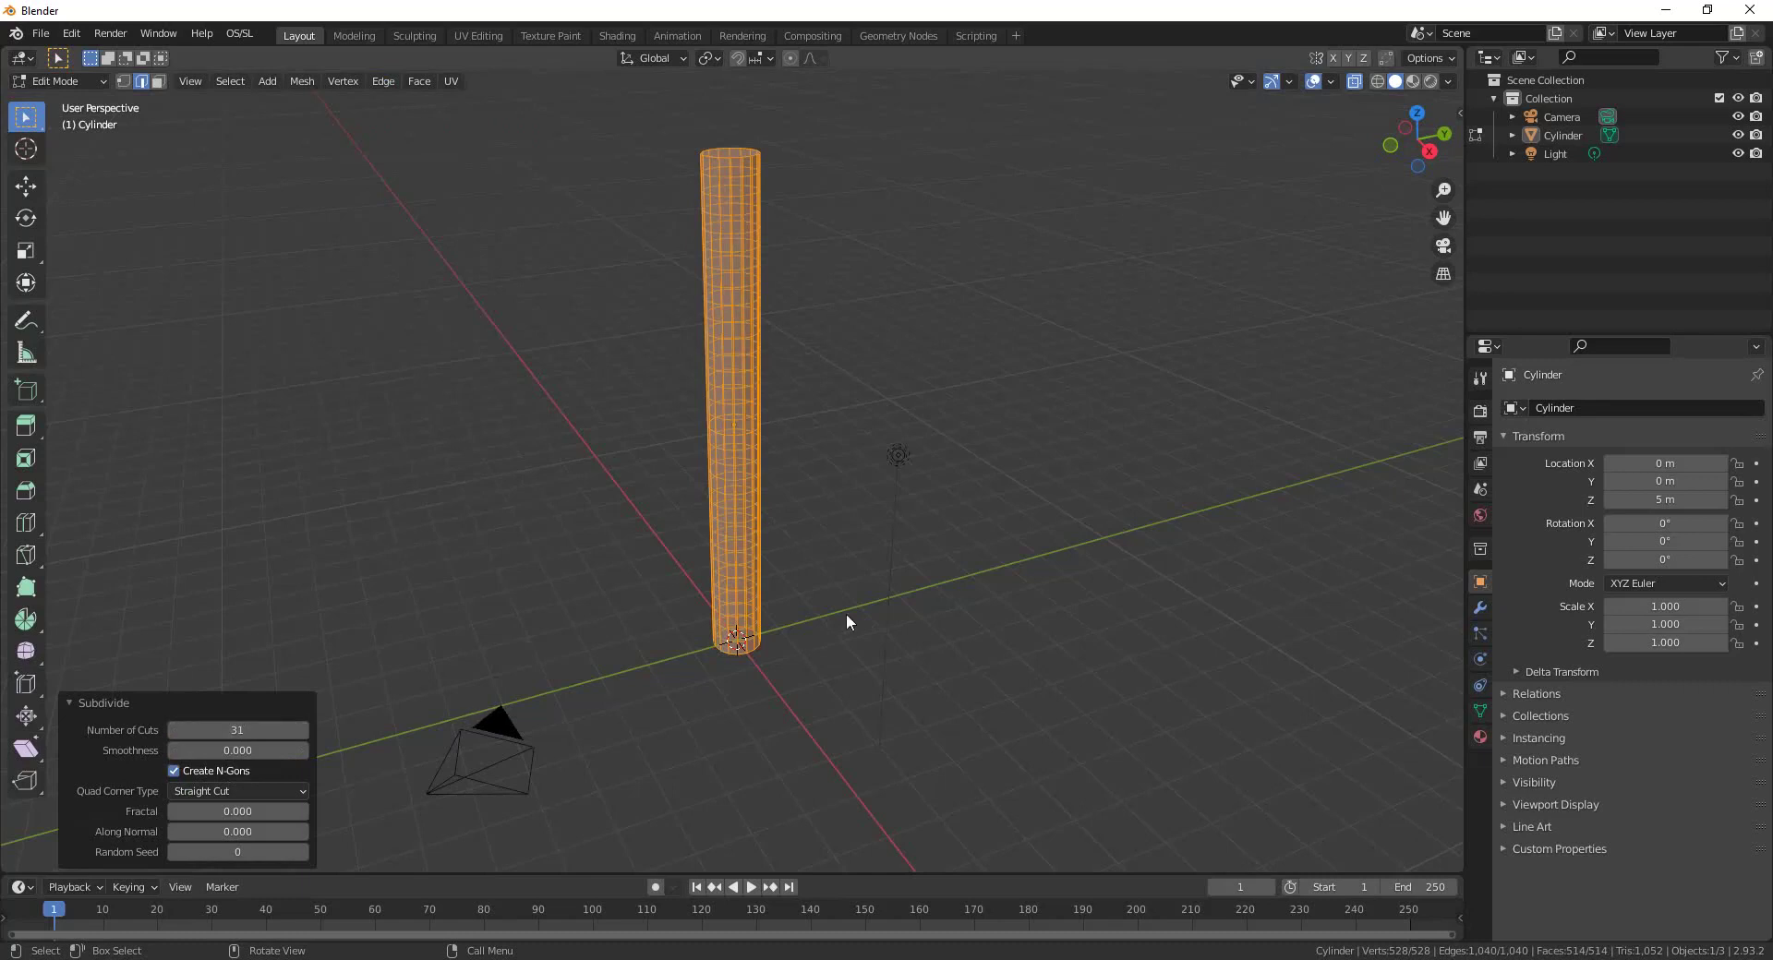
scroll(877, 518, "up", 7)
scroll(805, 484, "down", 5)
Turn X-Ray off and zoom in and out to inspect the ringed pole.
left_click(1355, 81)
scroll(958, 329, "up", 2)
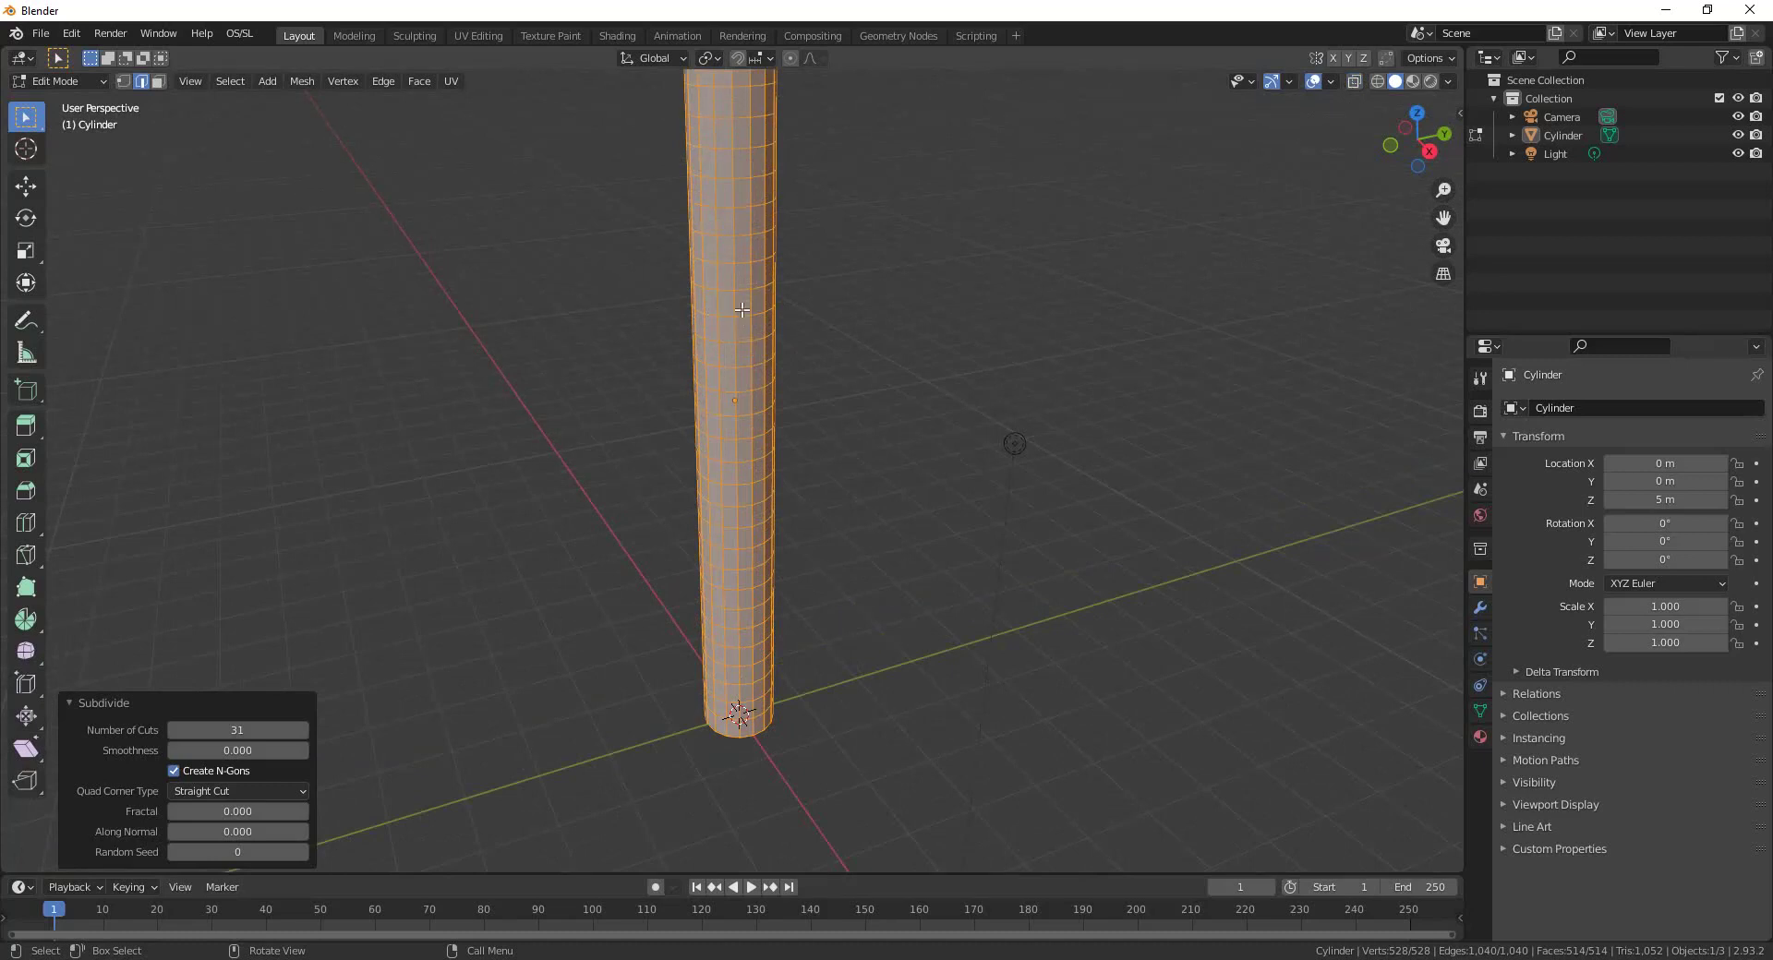
scroll(728, 310, "down", 3)
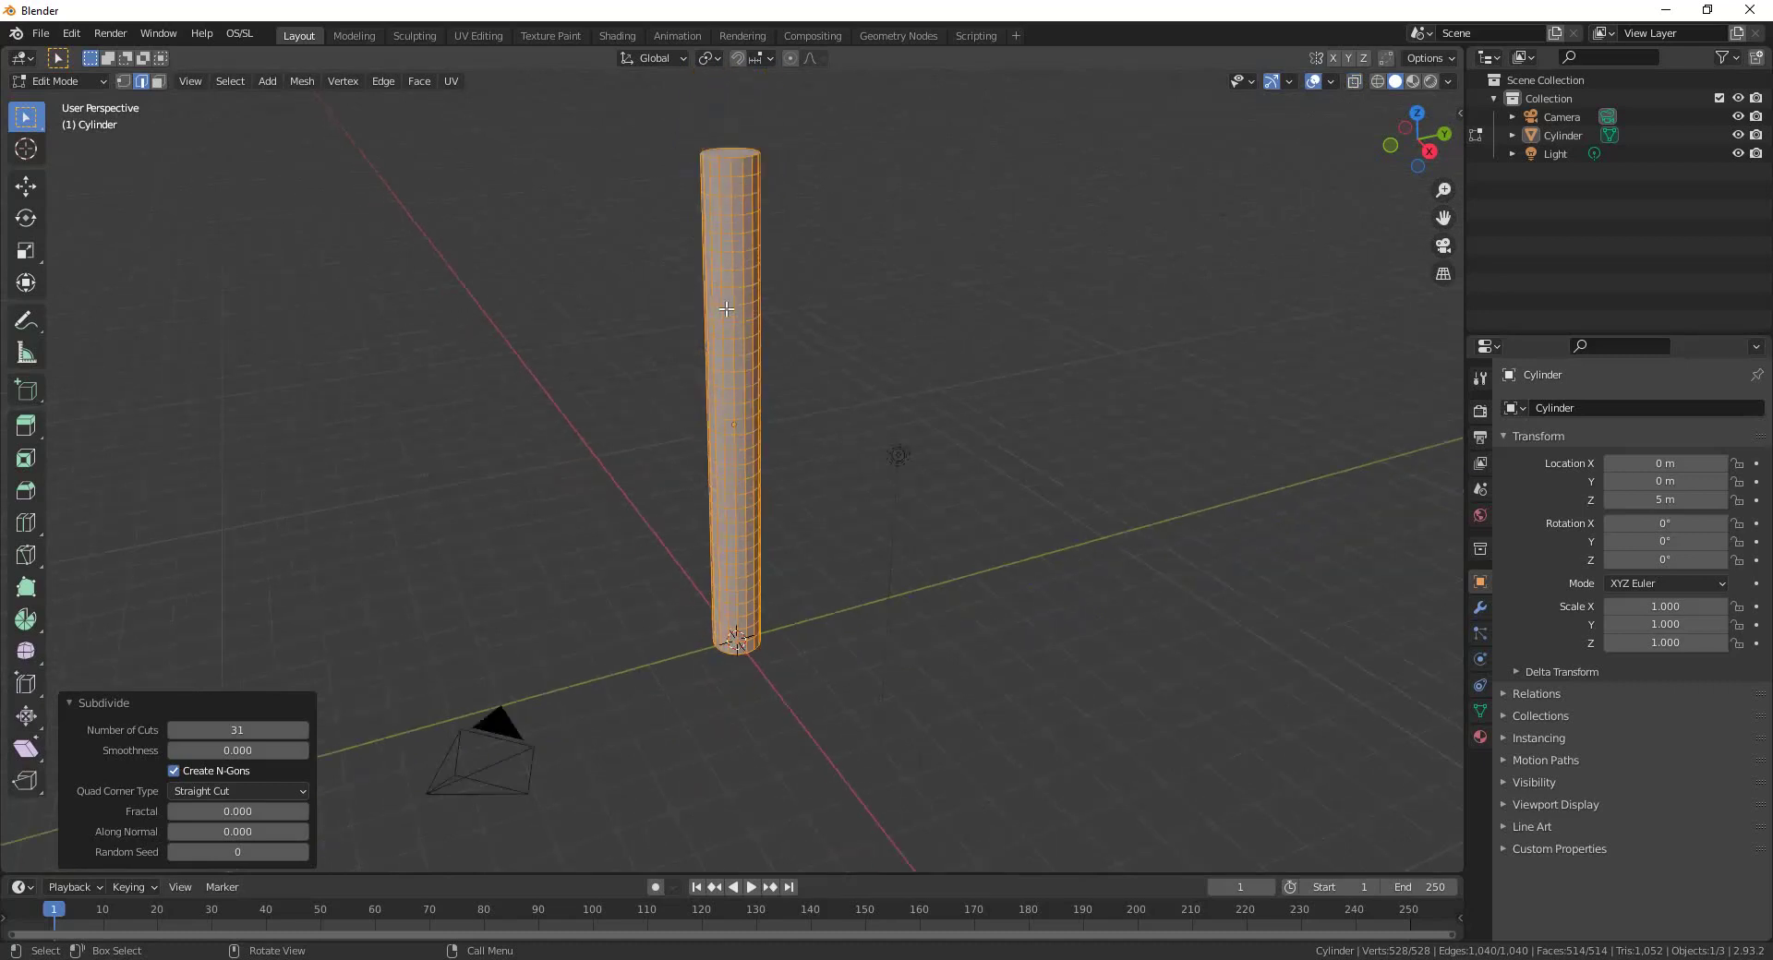
scroll(795, 386, "up", 3)
scroll(794, 386, "down", 3)
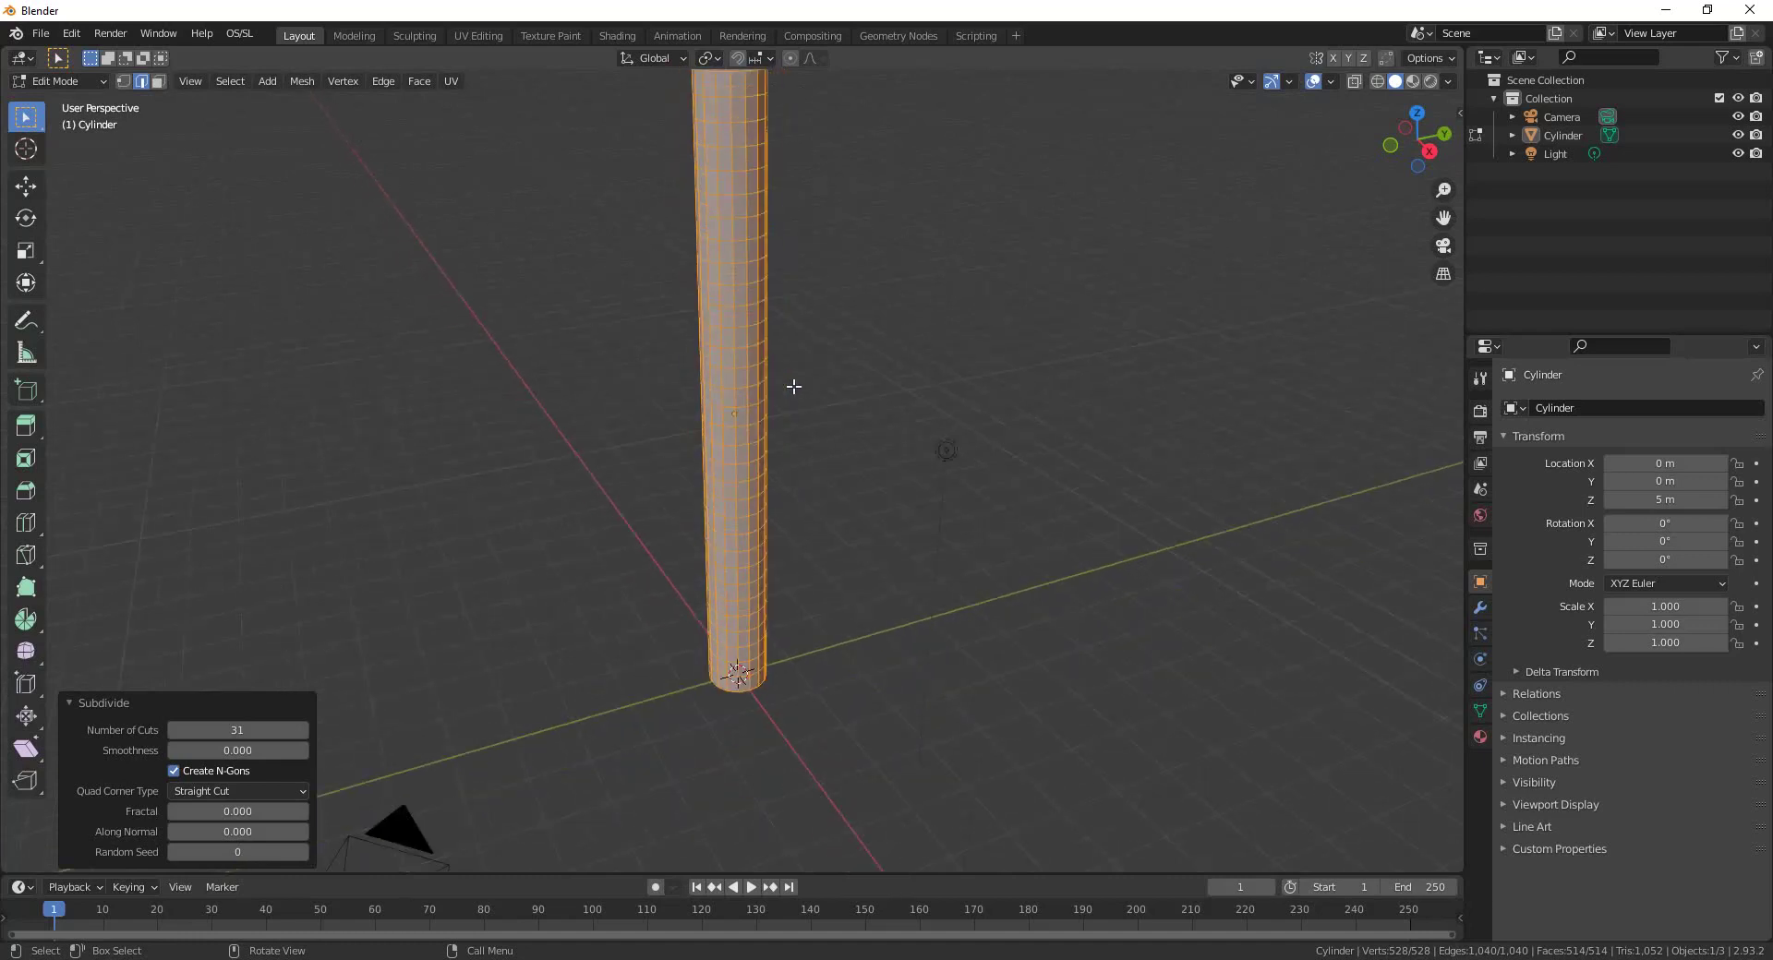
left_click(64, 80)
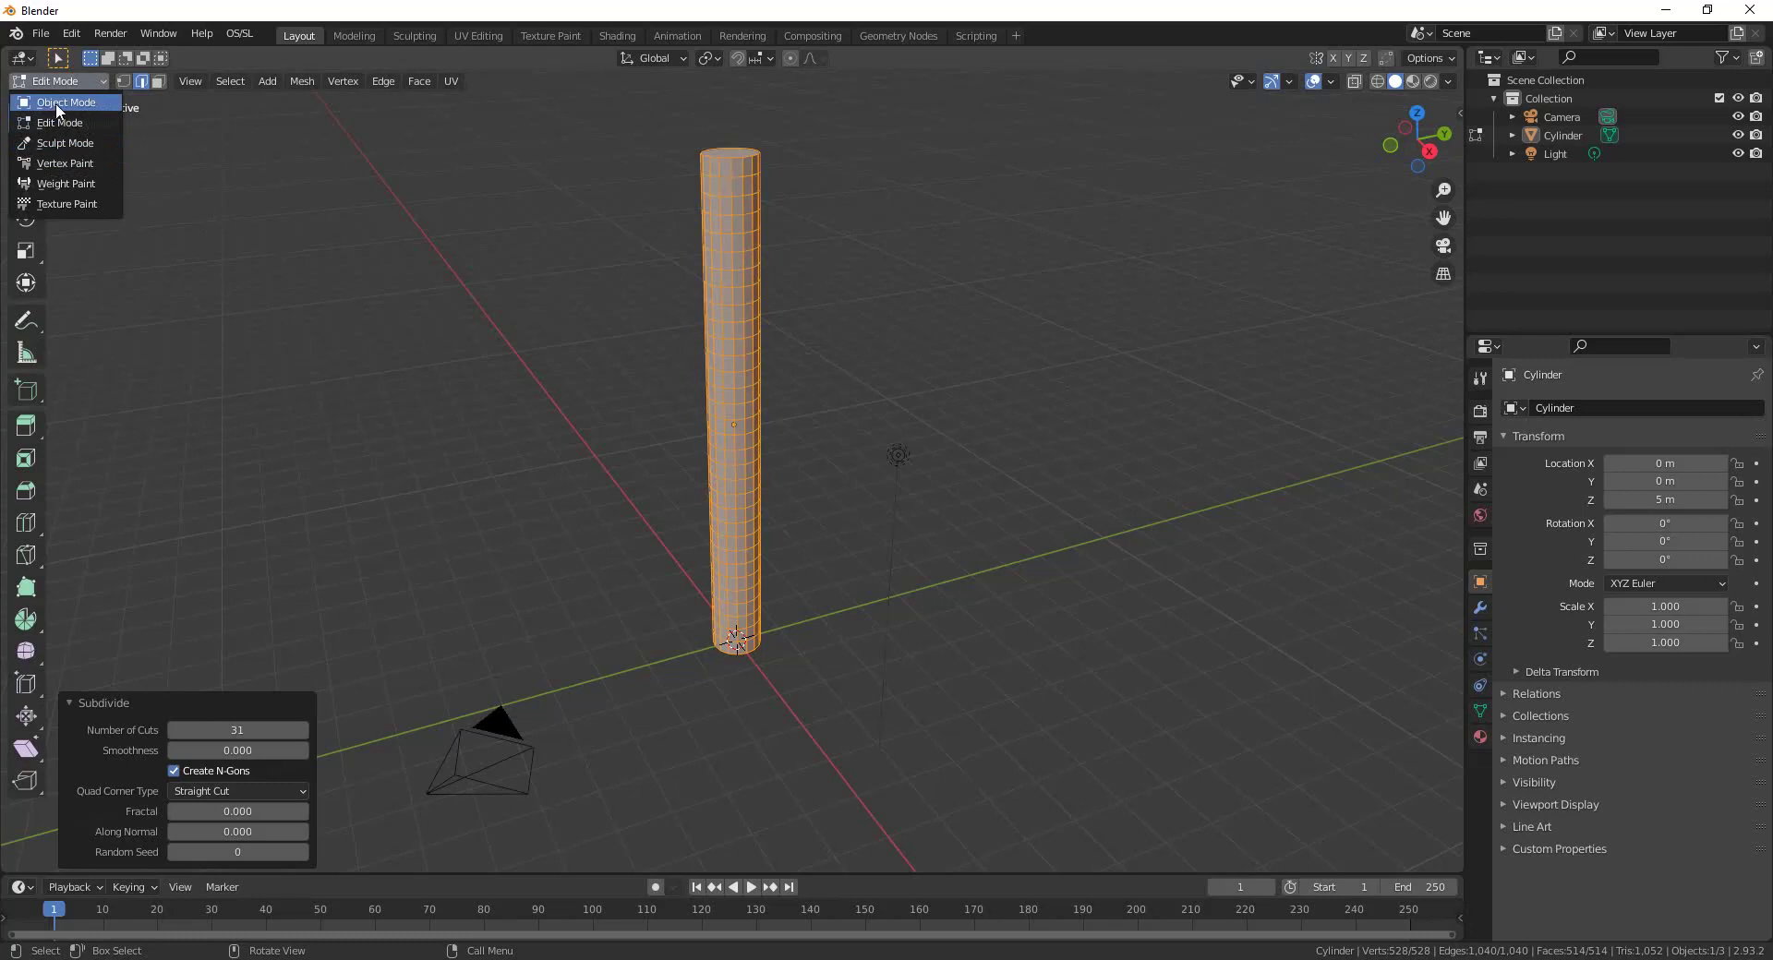
Return to Object Mode and add an armature at the world origin.
left_click(57, 104)
middle_click_drag(901, 604, 785, 552)
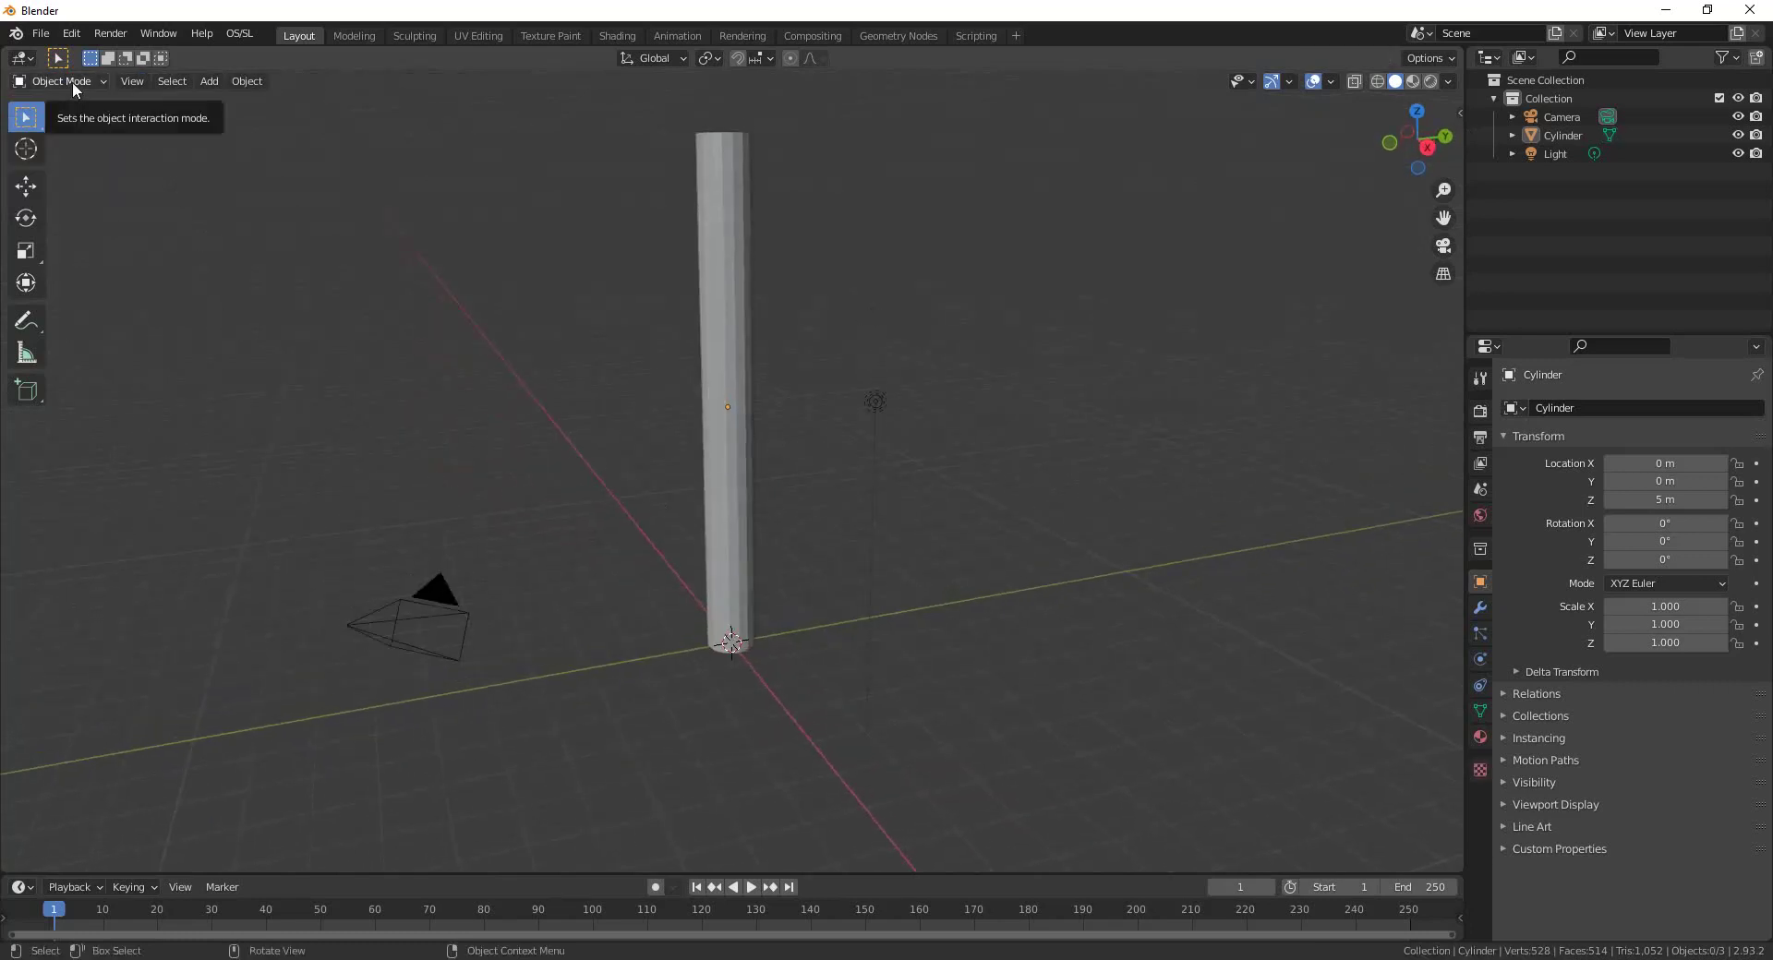
left_click(218, 85)
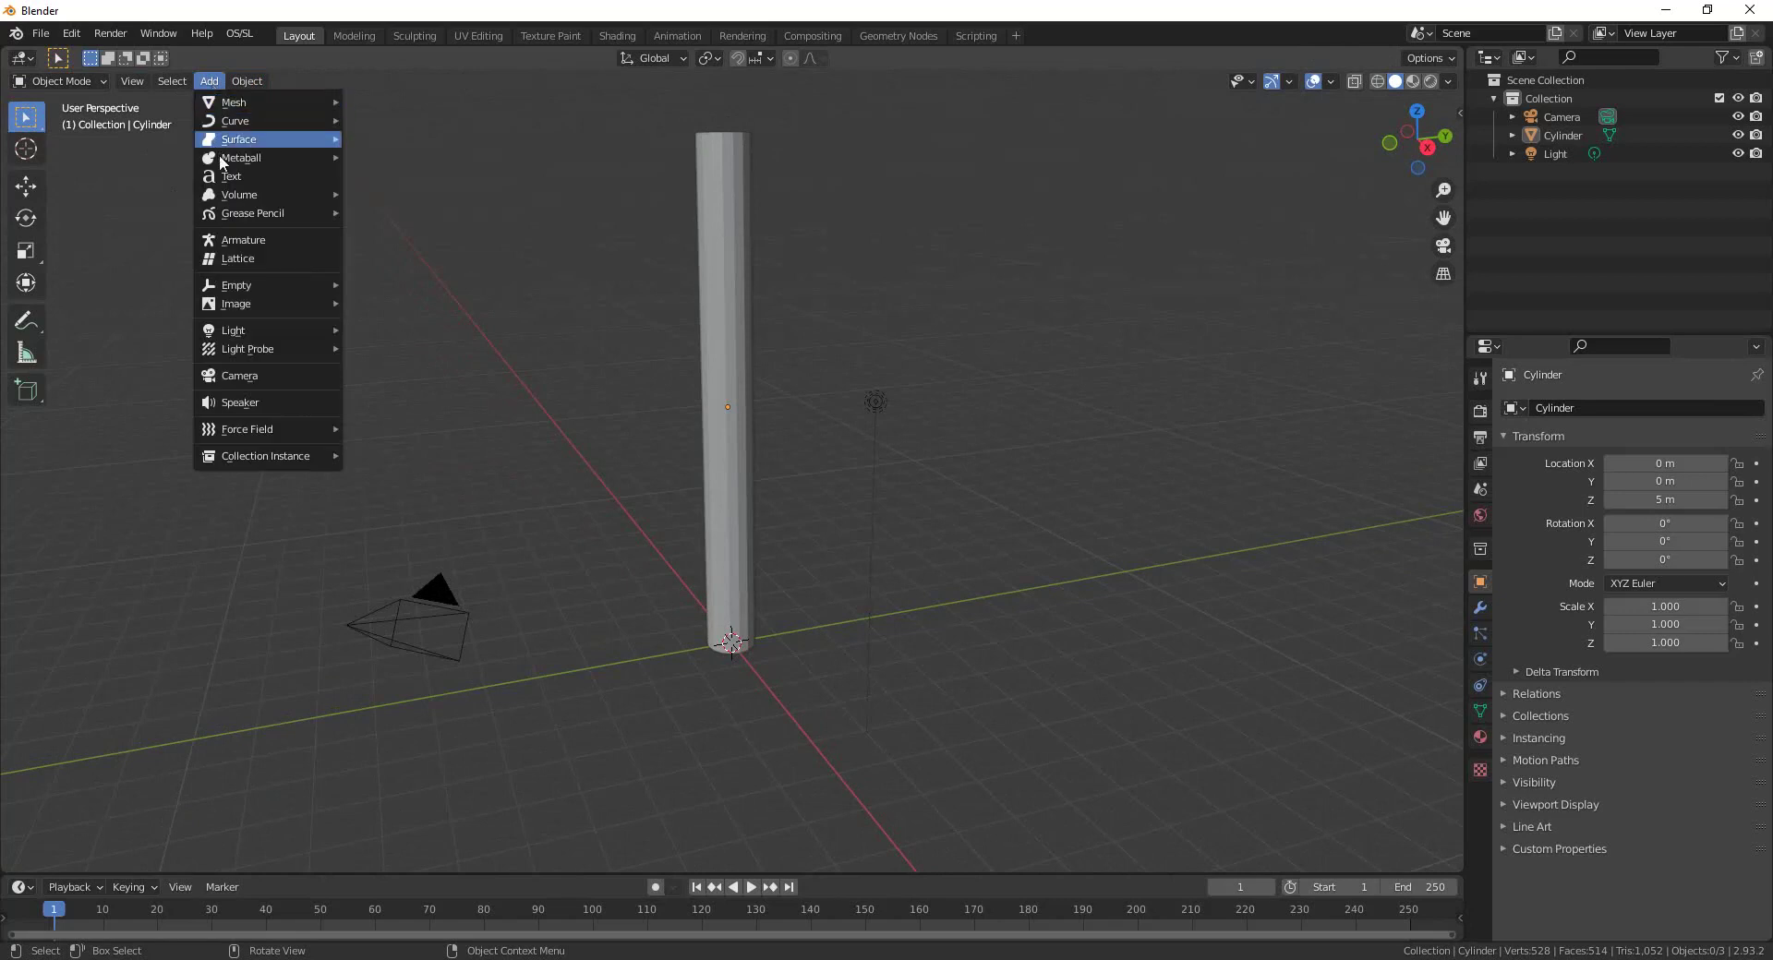
left_click(238, 242)
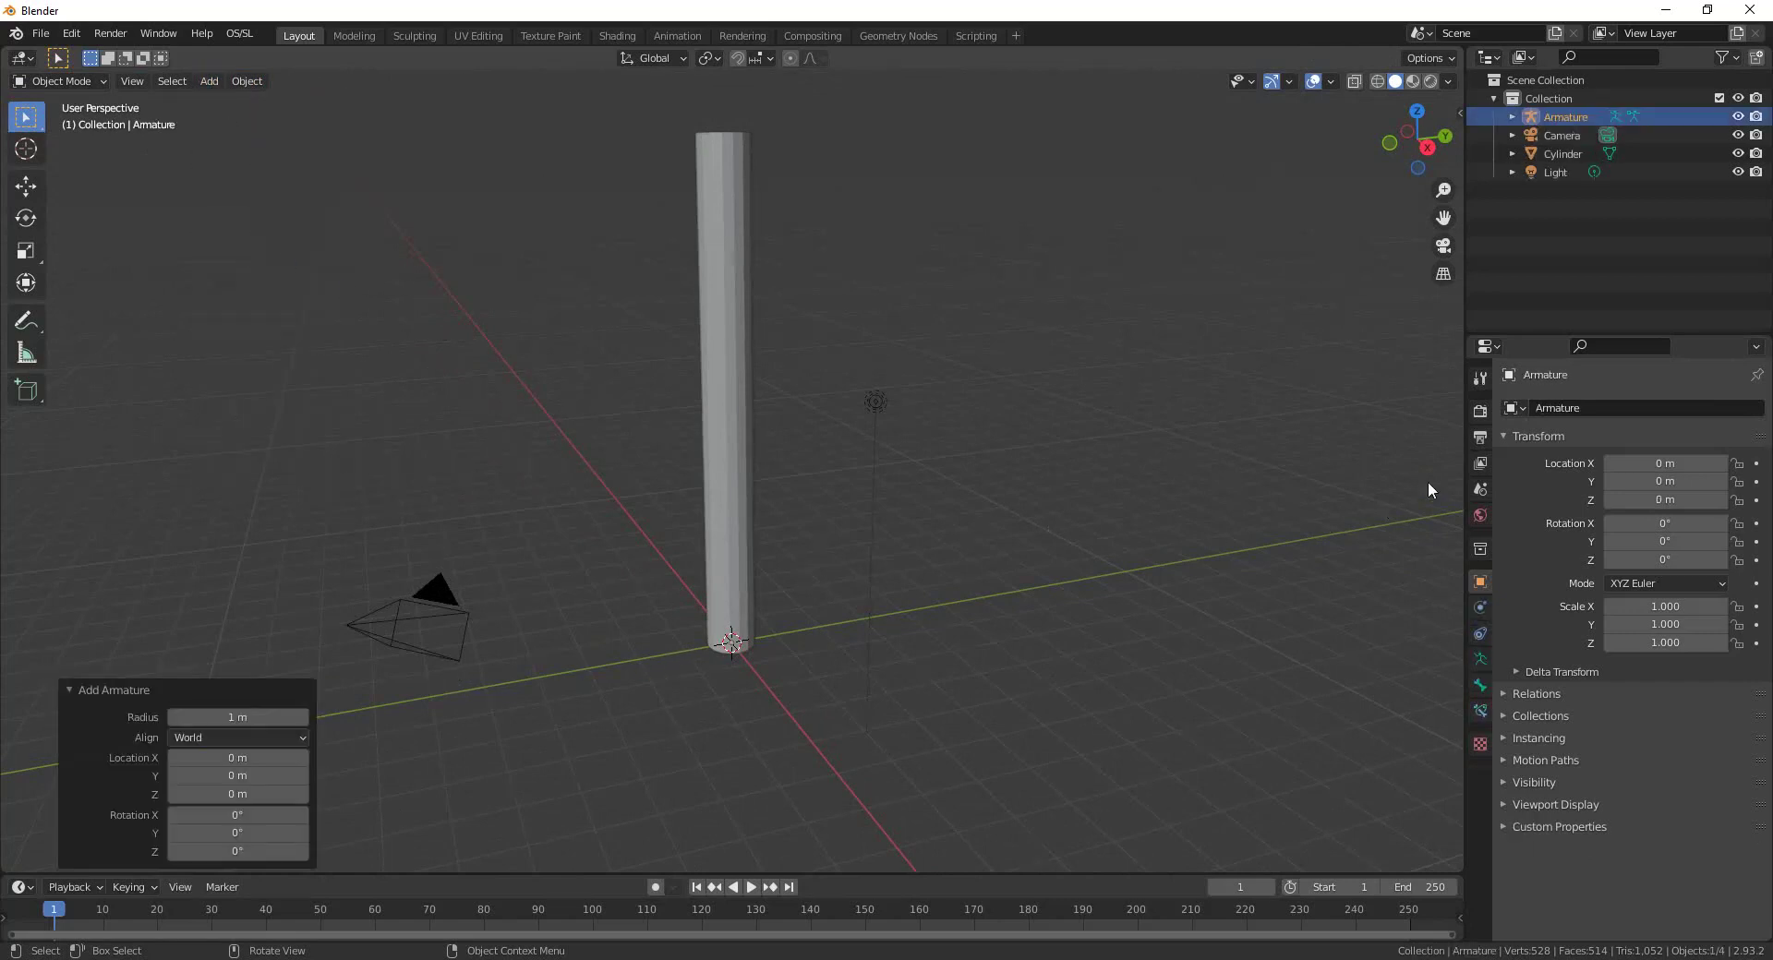
Enable X-Ray to reveal the bone inside the pole's base.
left_click(1354, 82)
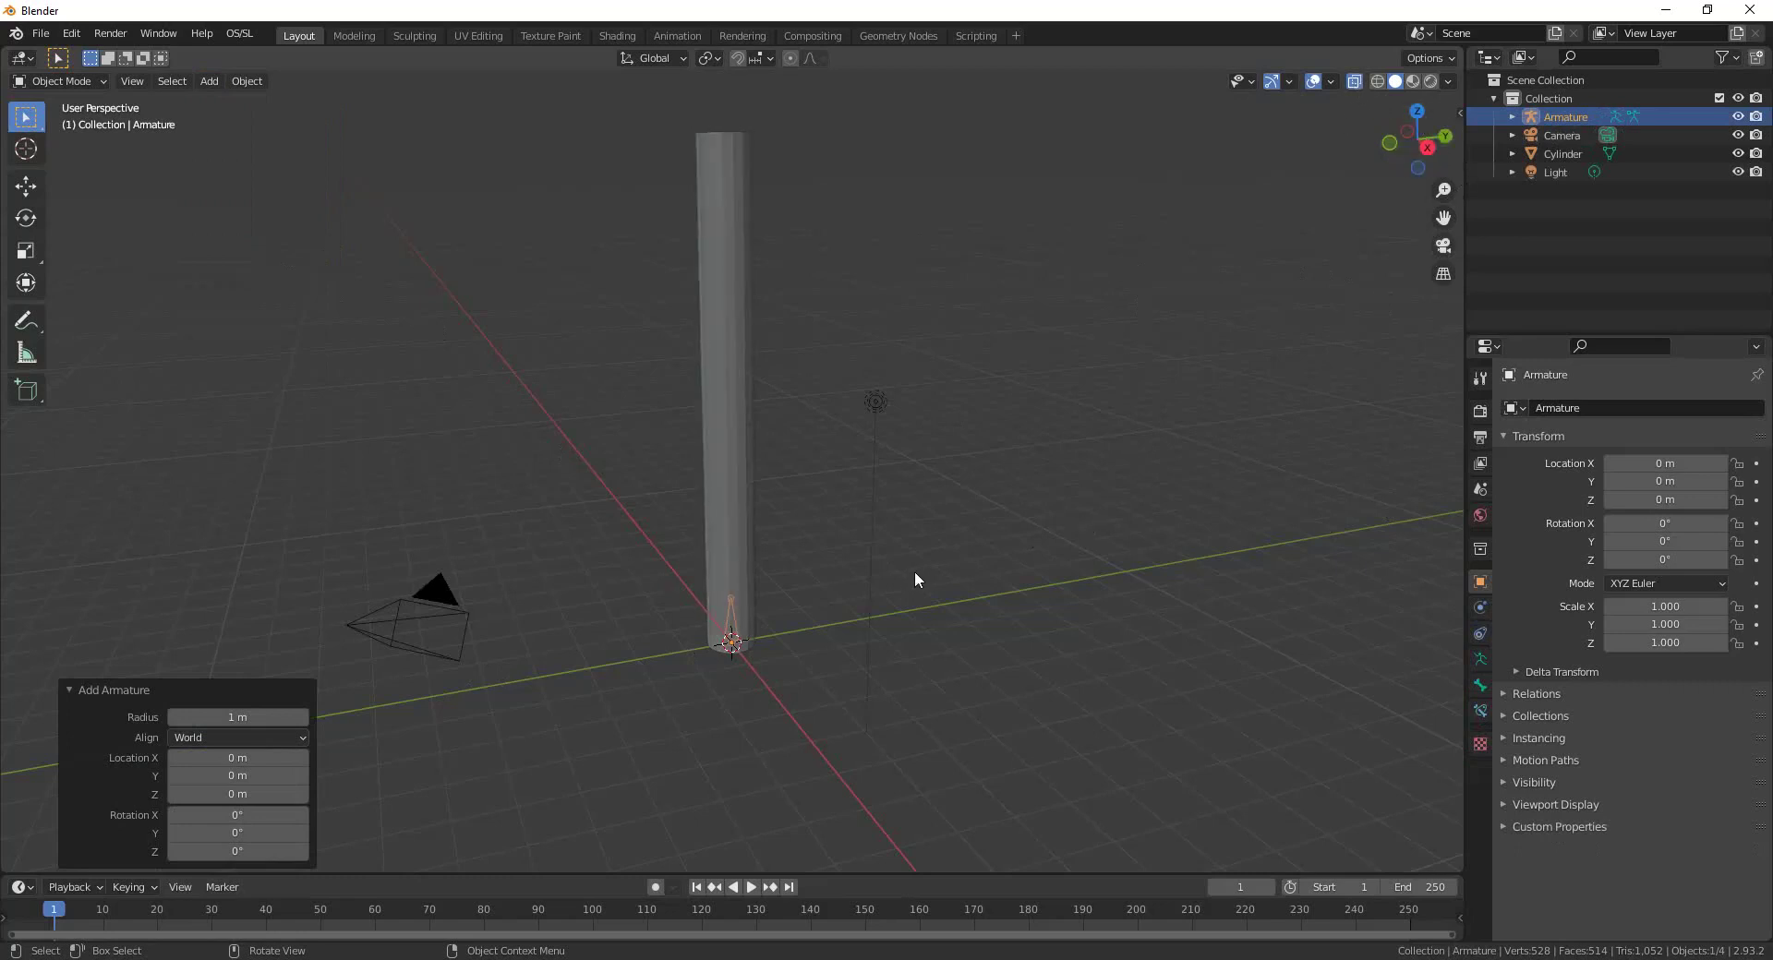
scroll(863, 637, "up", 5)
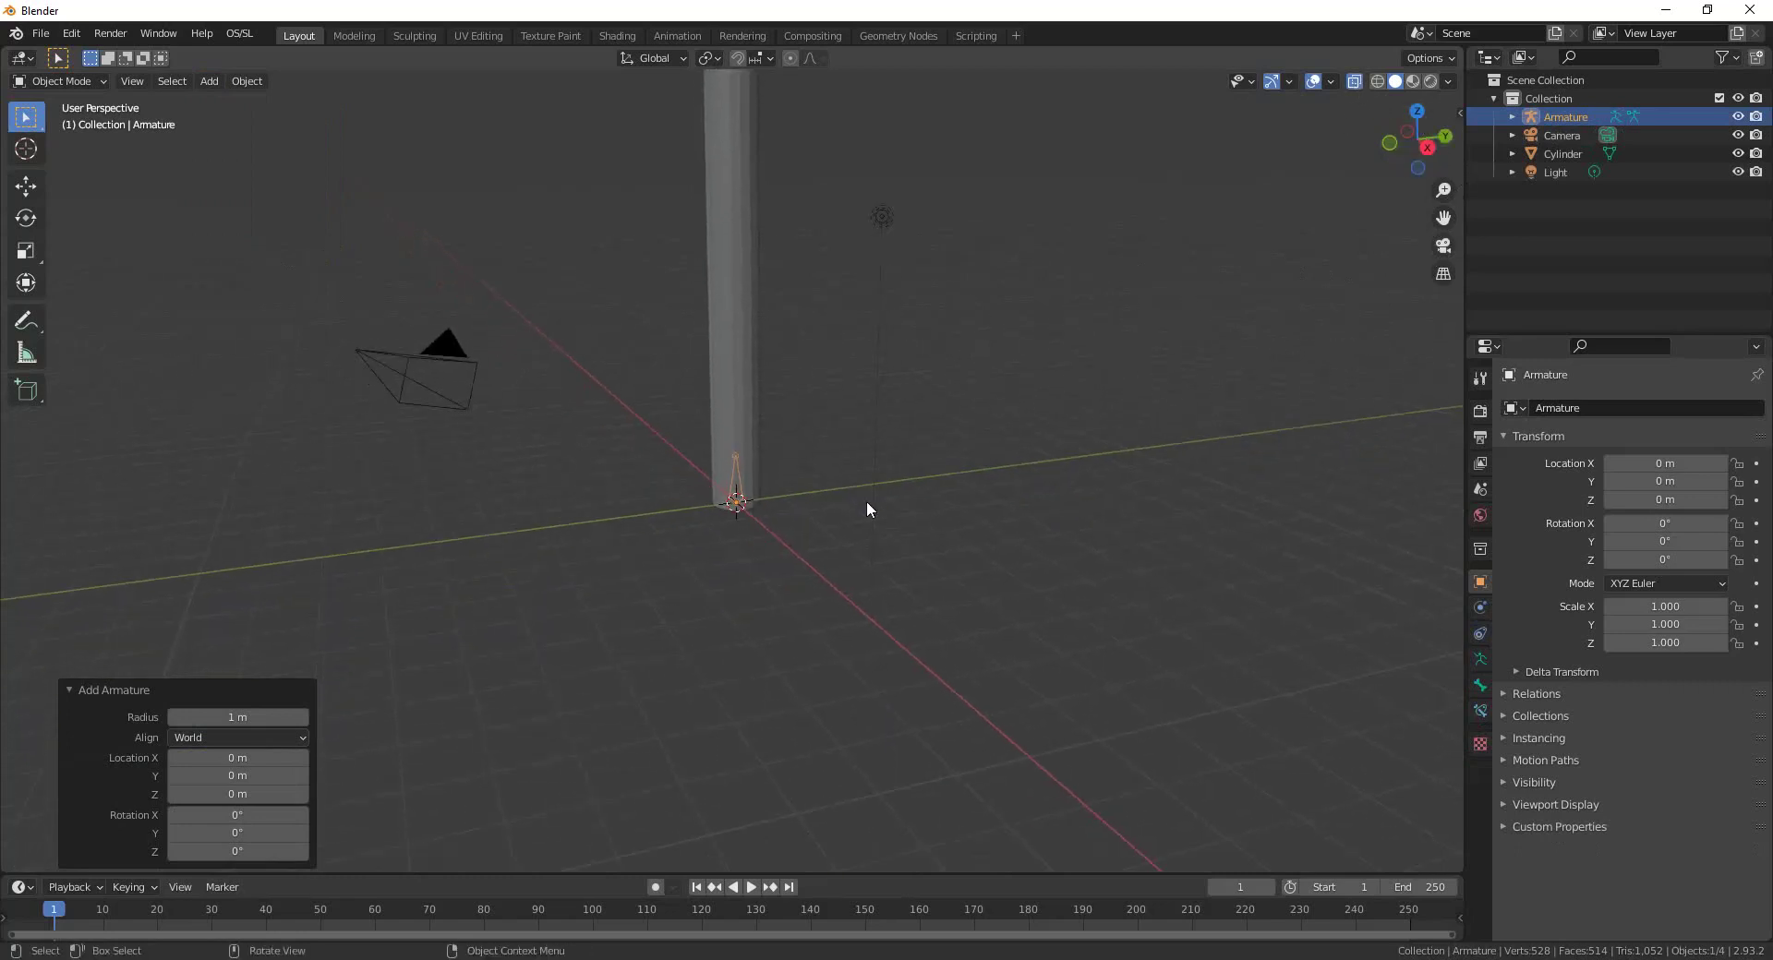
scroll(866, 506, "down", 3)
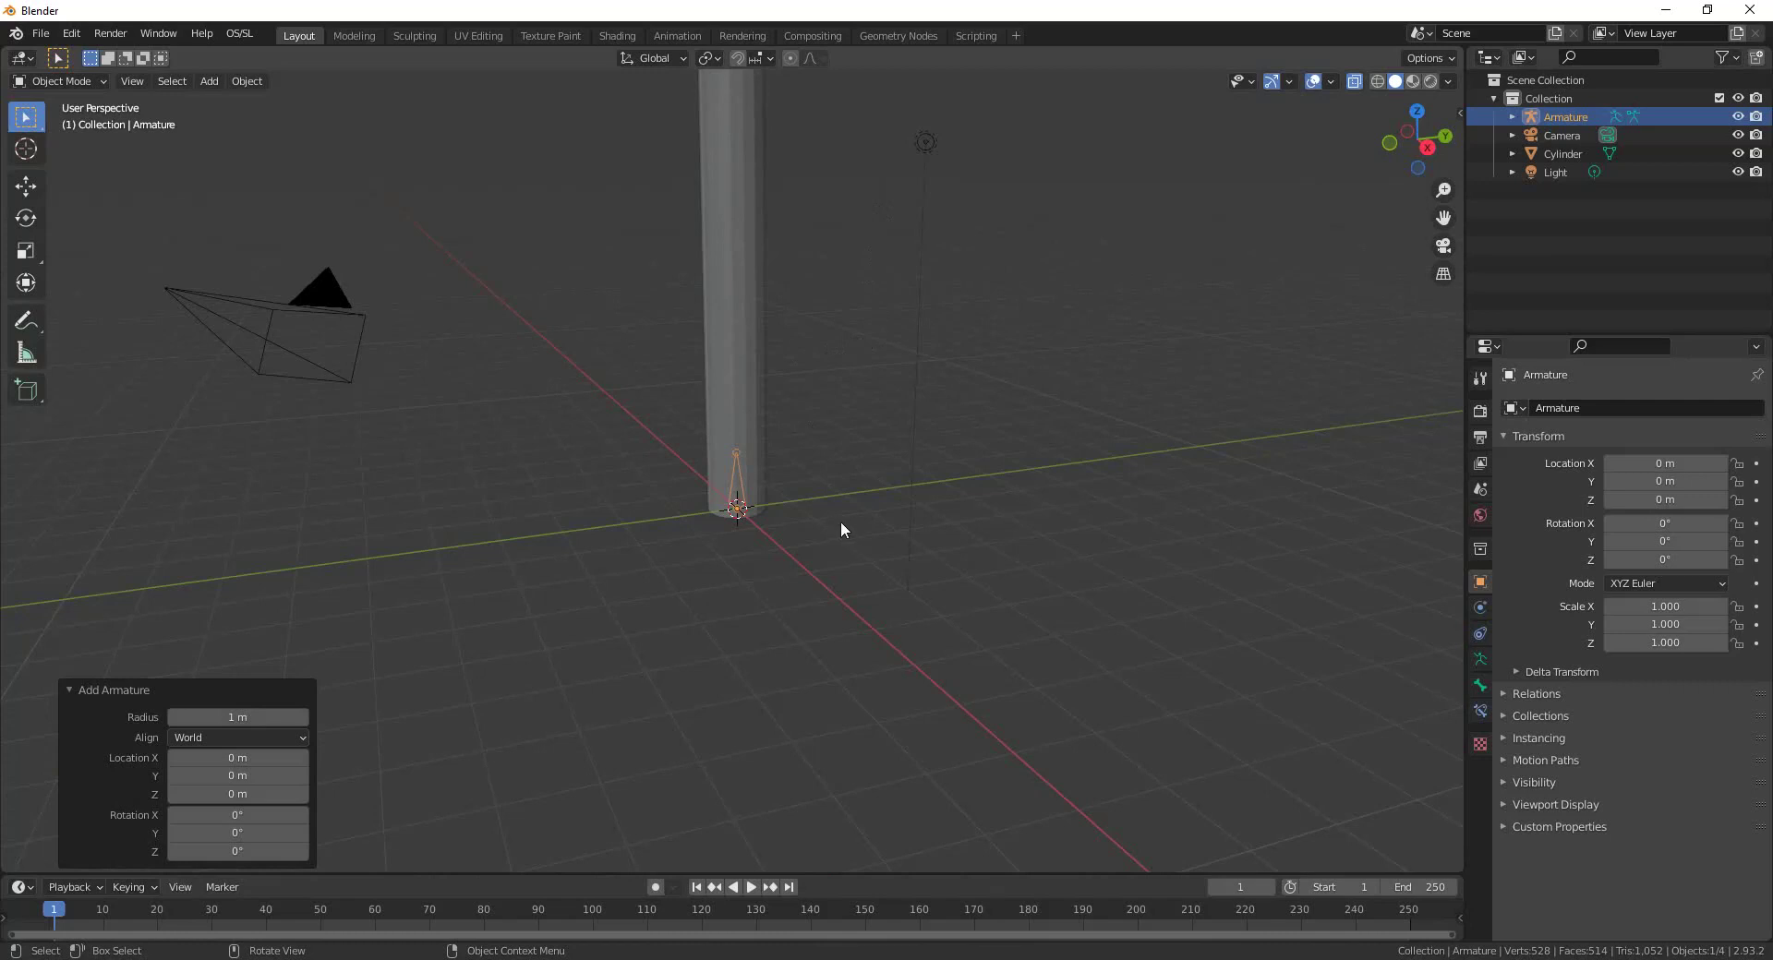
scroll(843, 523, "up", 1)
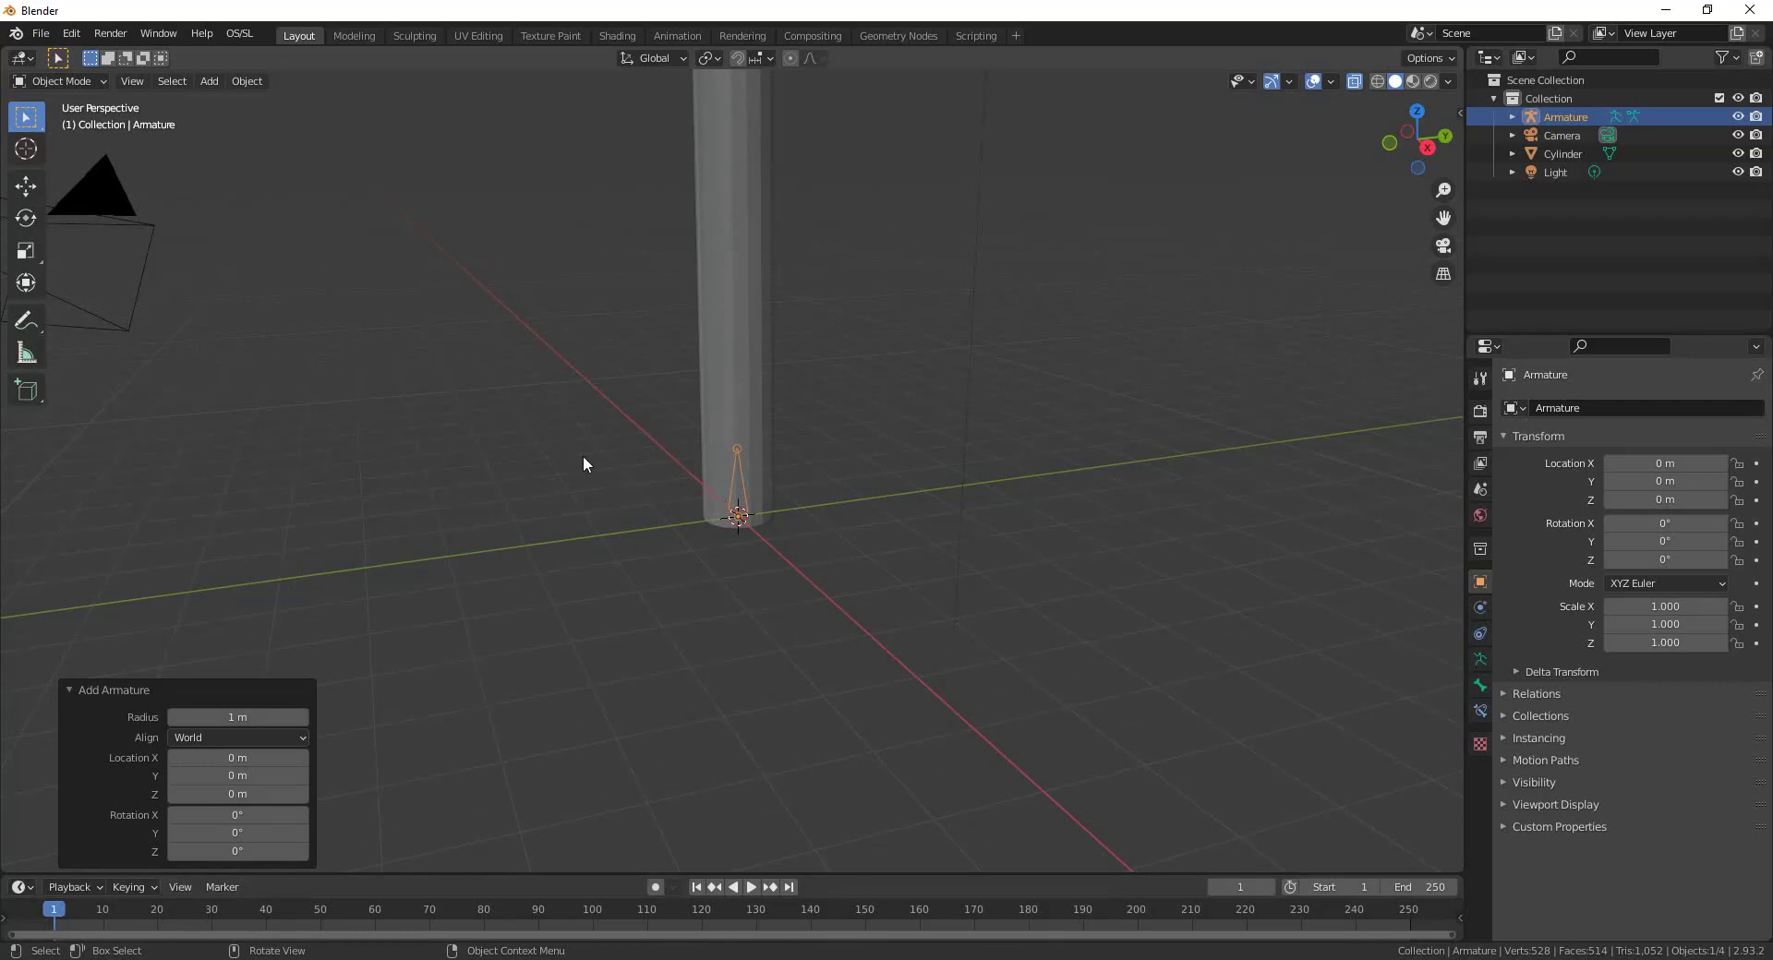
middle_click_drag(521, 320, 517, 397)
Switch the armature into Edit Mode, with the Armature menu showing its bone commands.
left_click(61, 82)
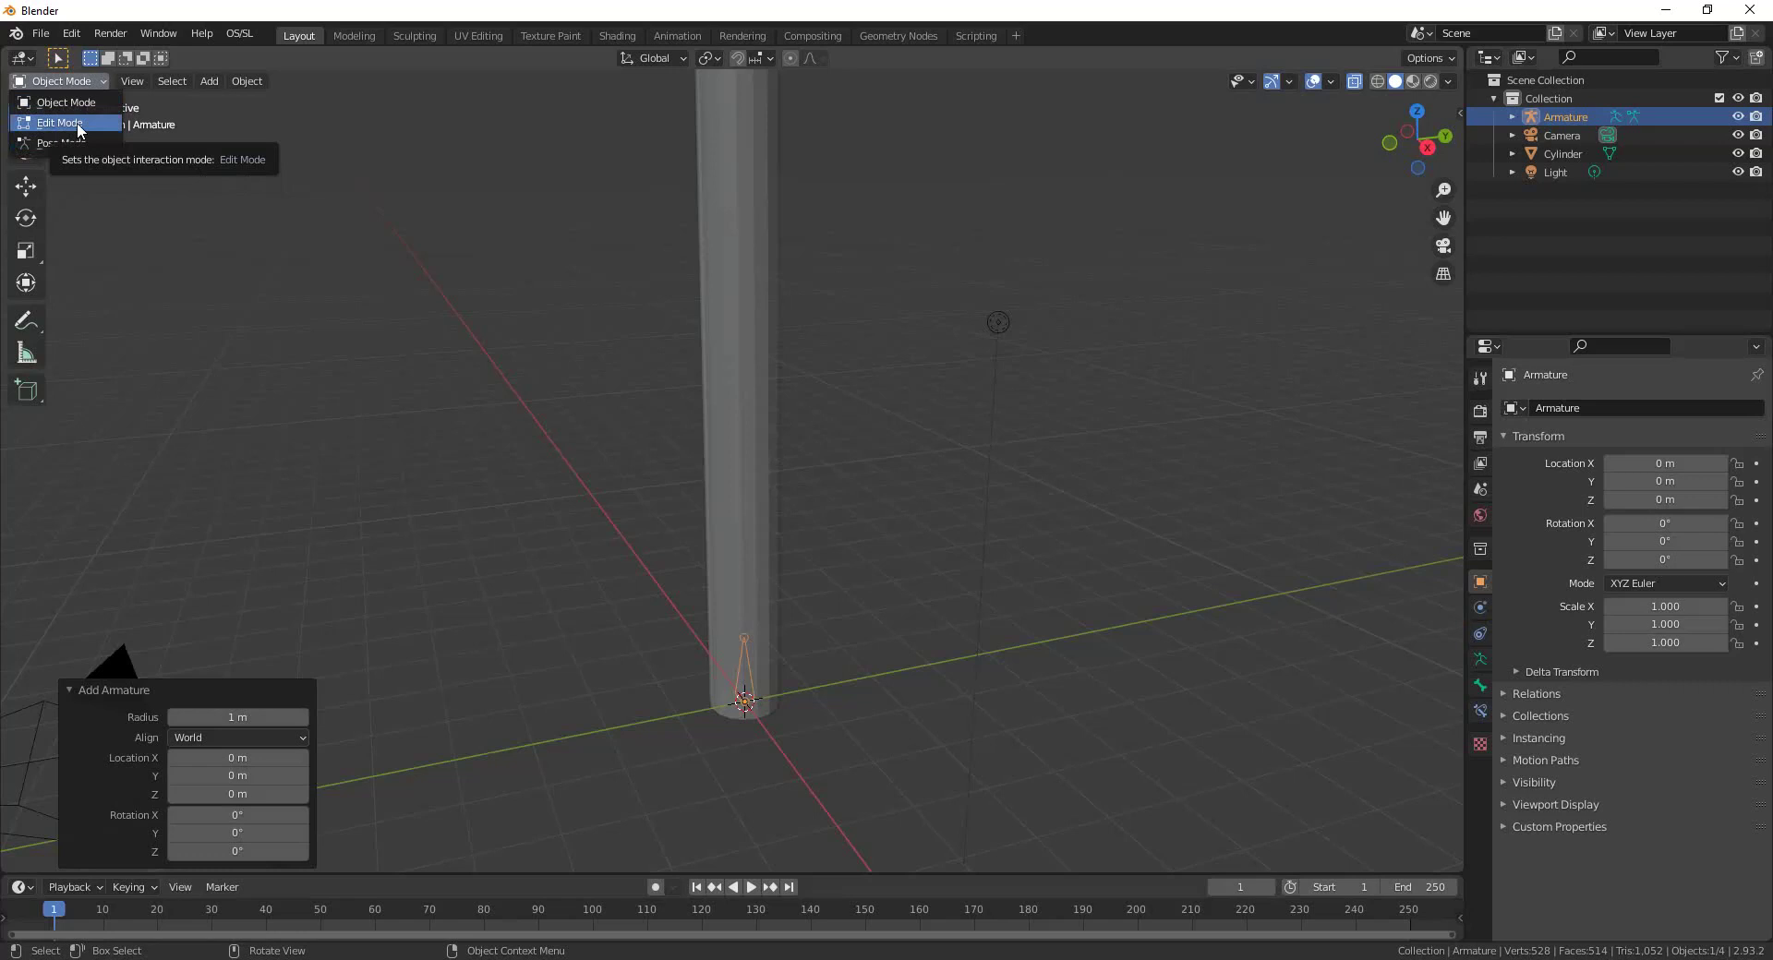
left_click(77, 127)
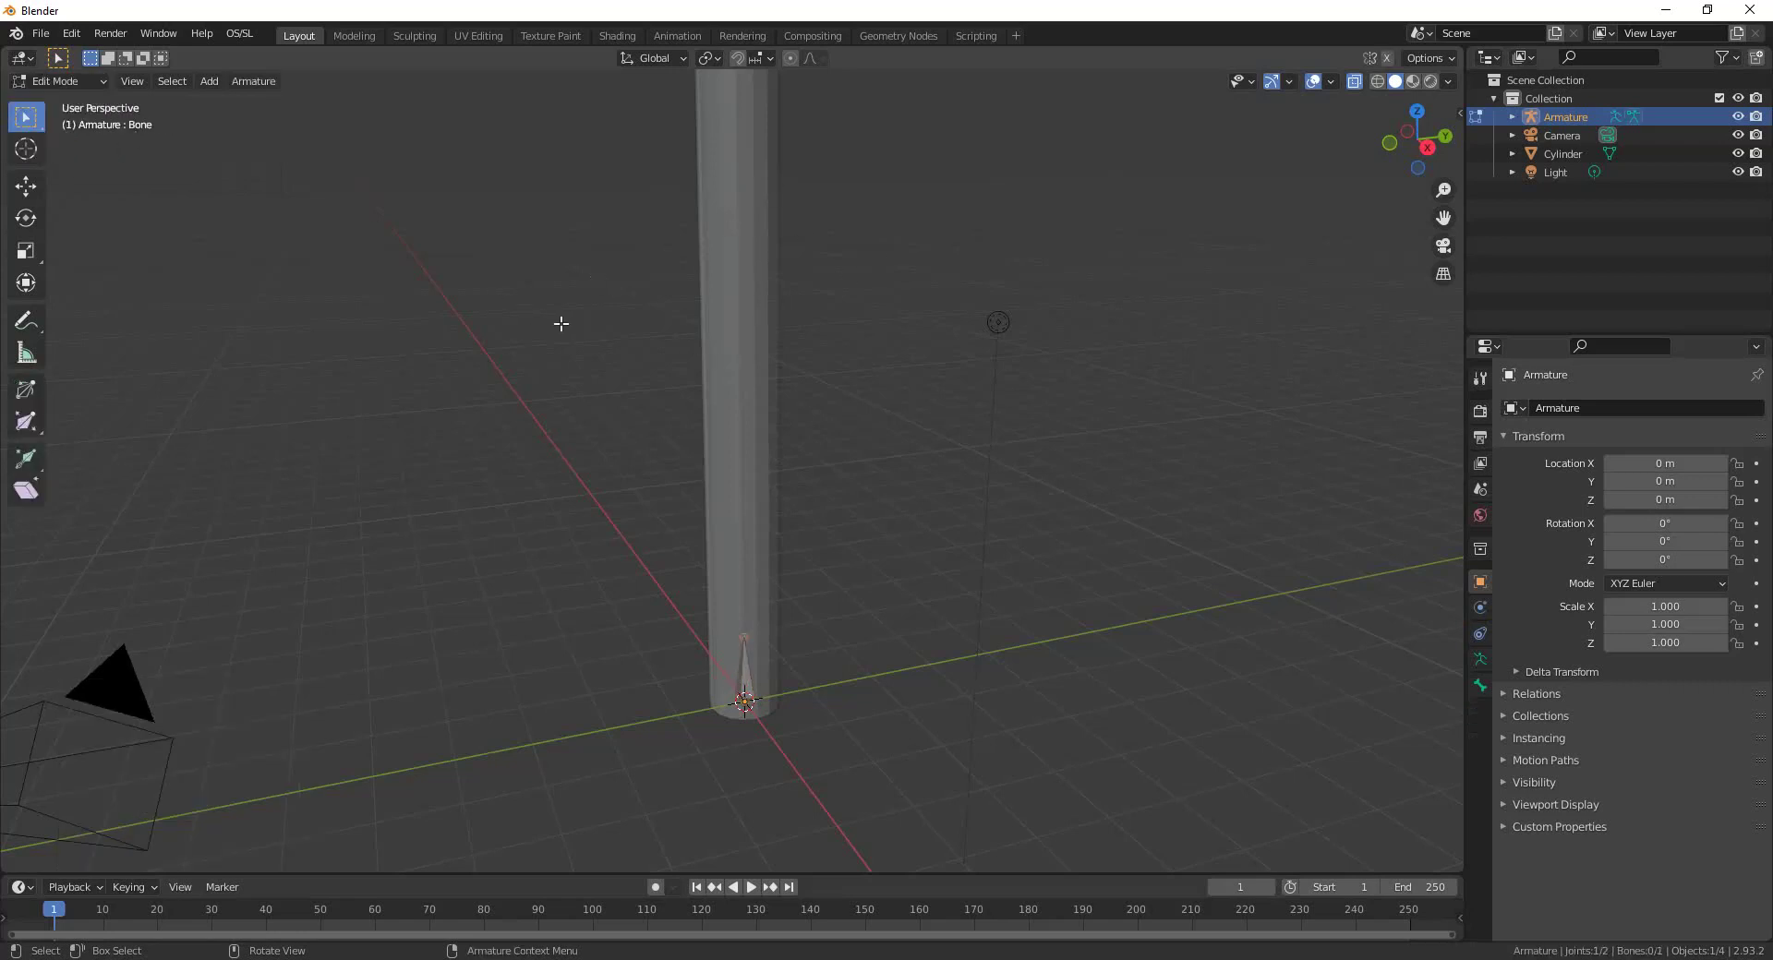
scroll(783, 303, "down", 3)
scroll(783, 303, "up", 2)
left_click(257, 85)
mouse_move(264, 103)
Extrude Bone.001 from the first bone's tip, 1 m straight up Z.
key("e")
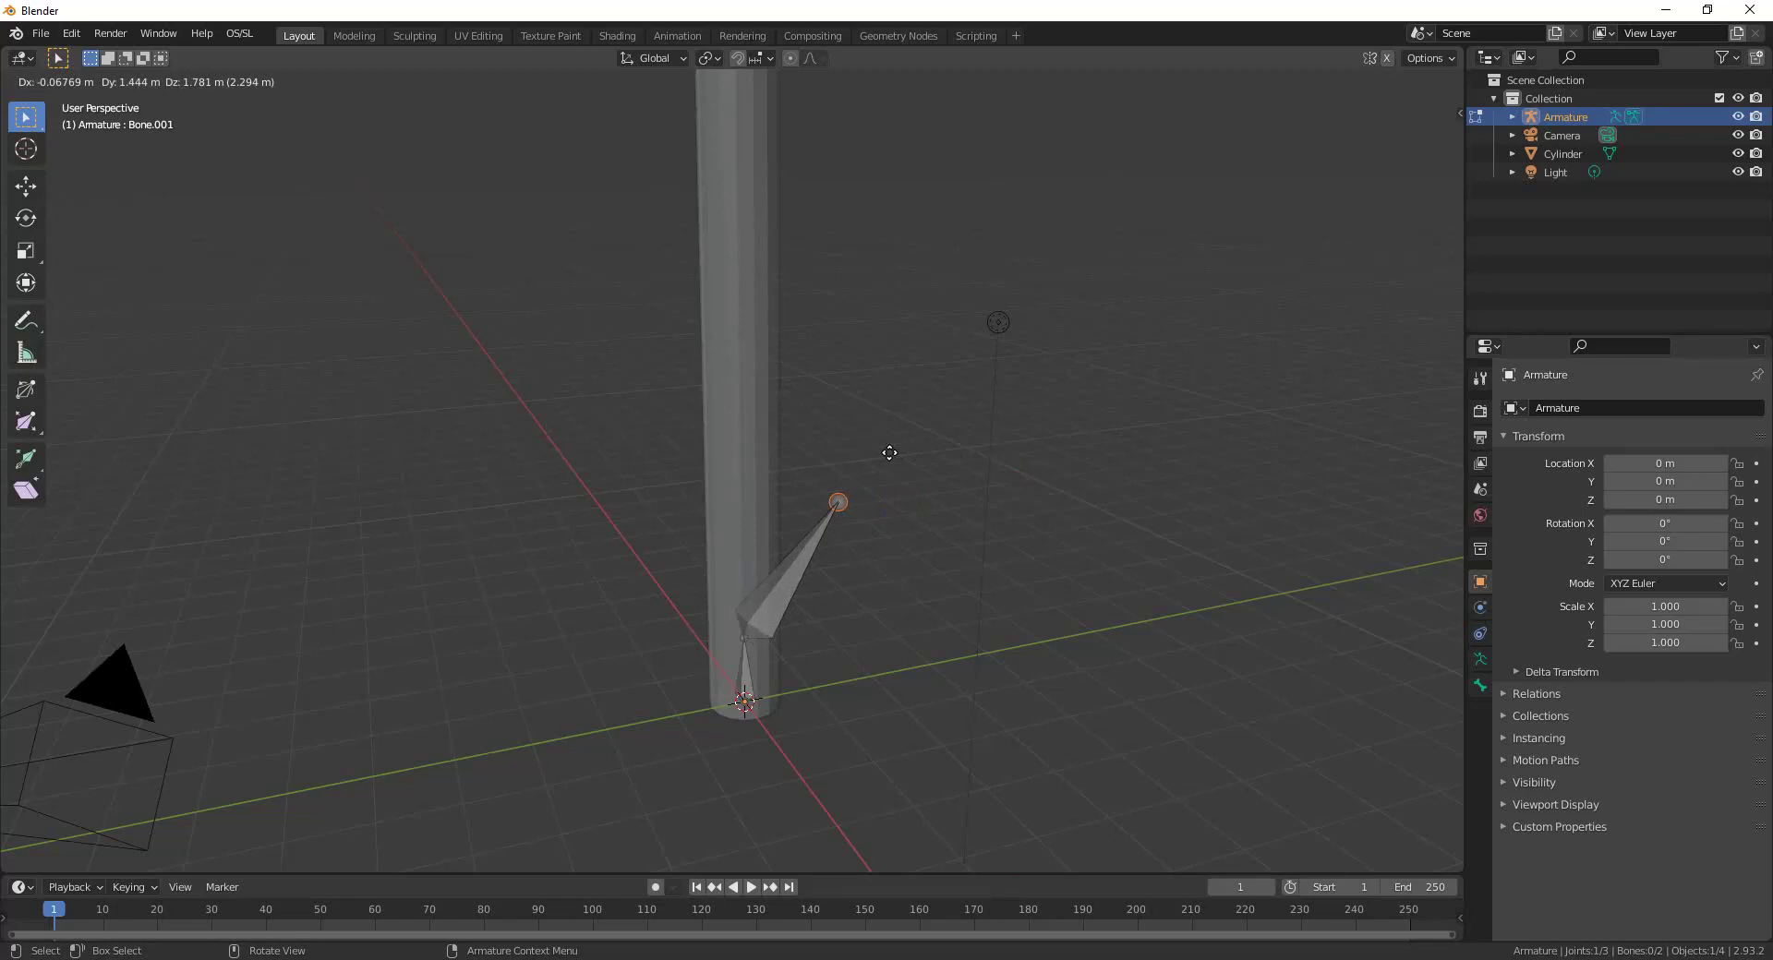
key("z")
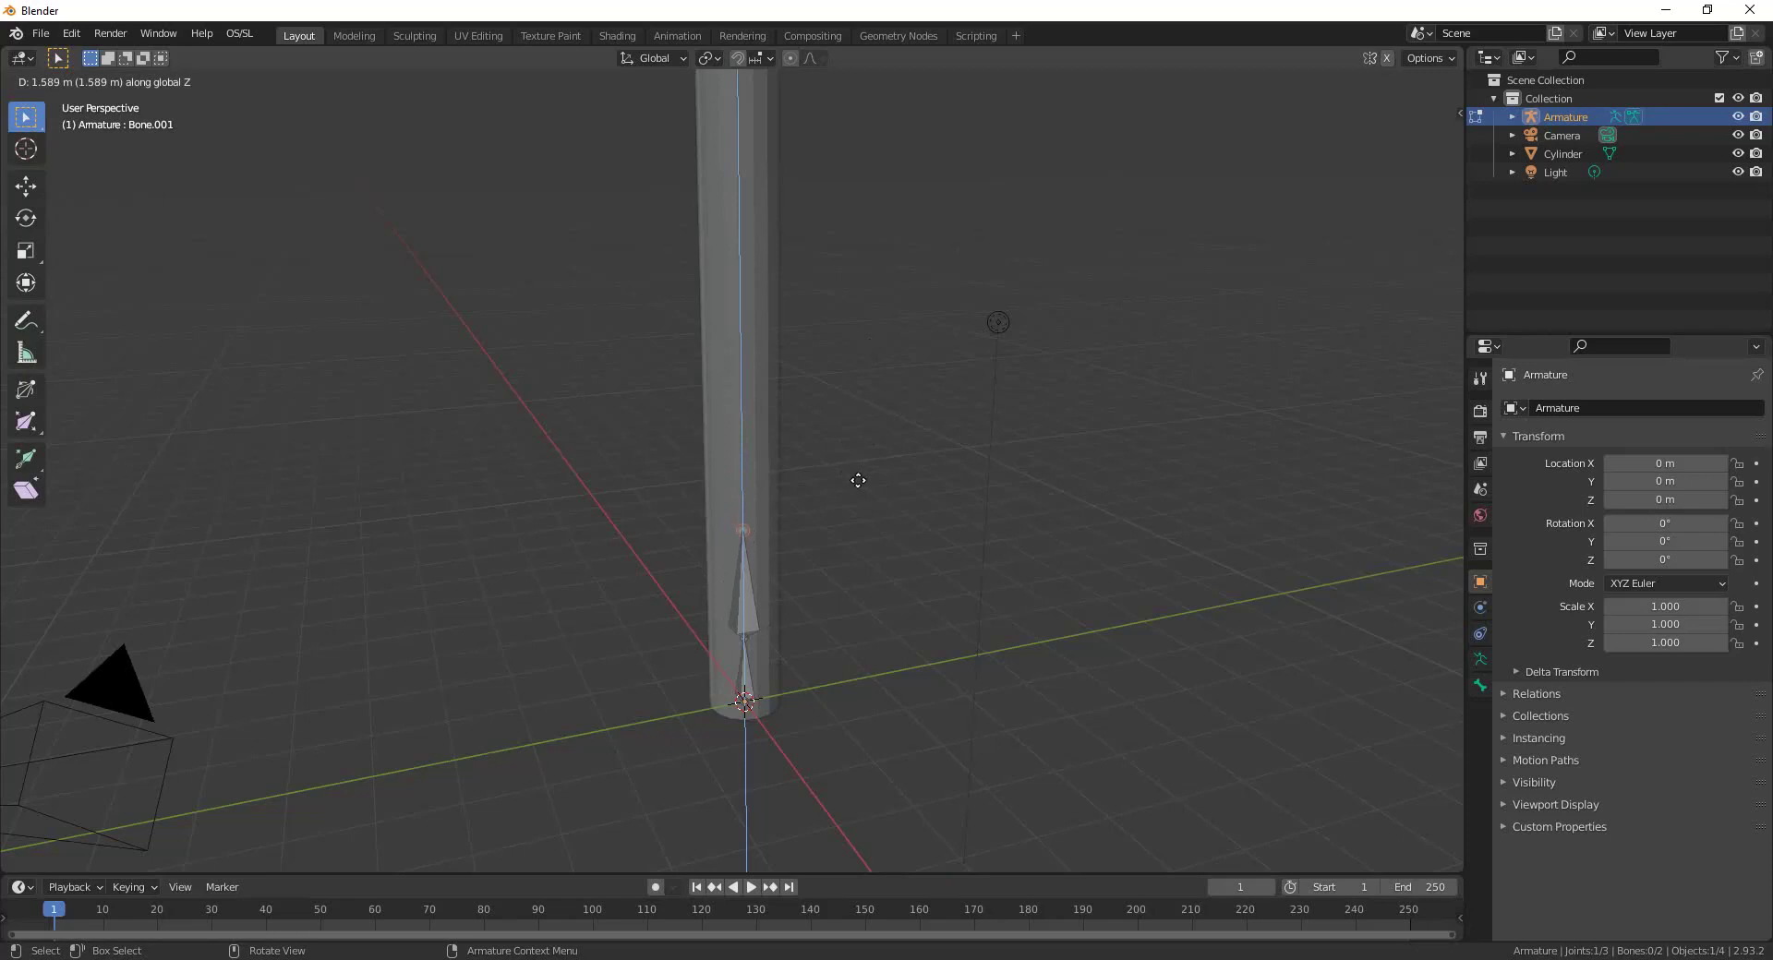
type("1")
key("BackSpace")
type("1")
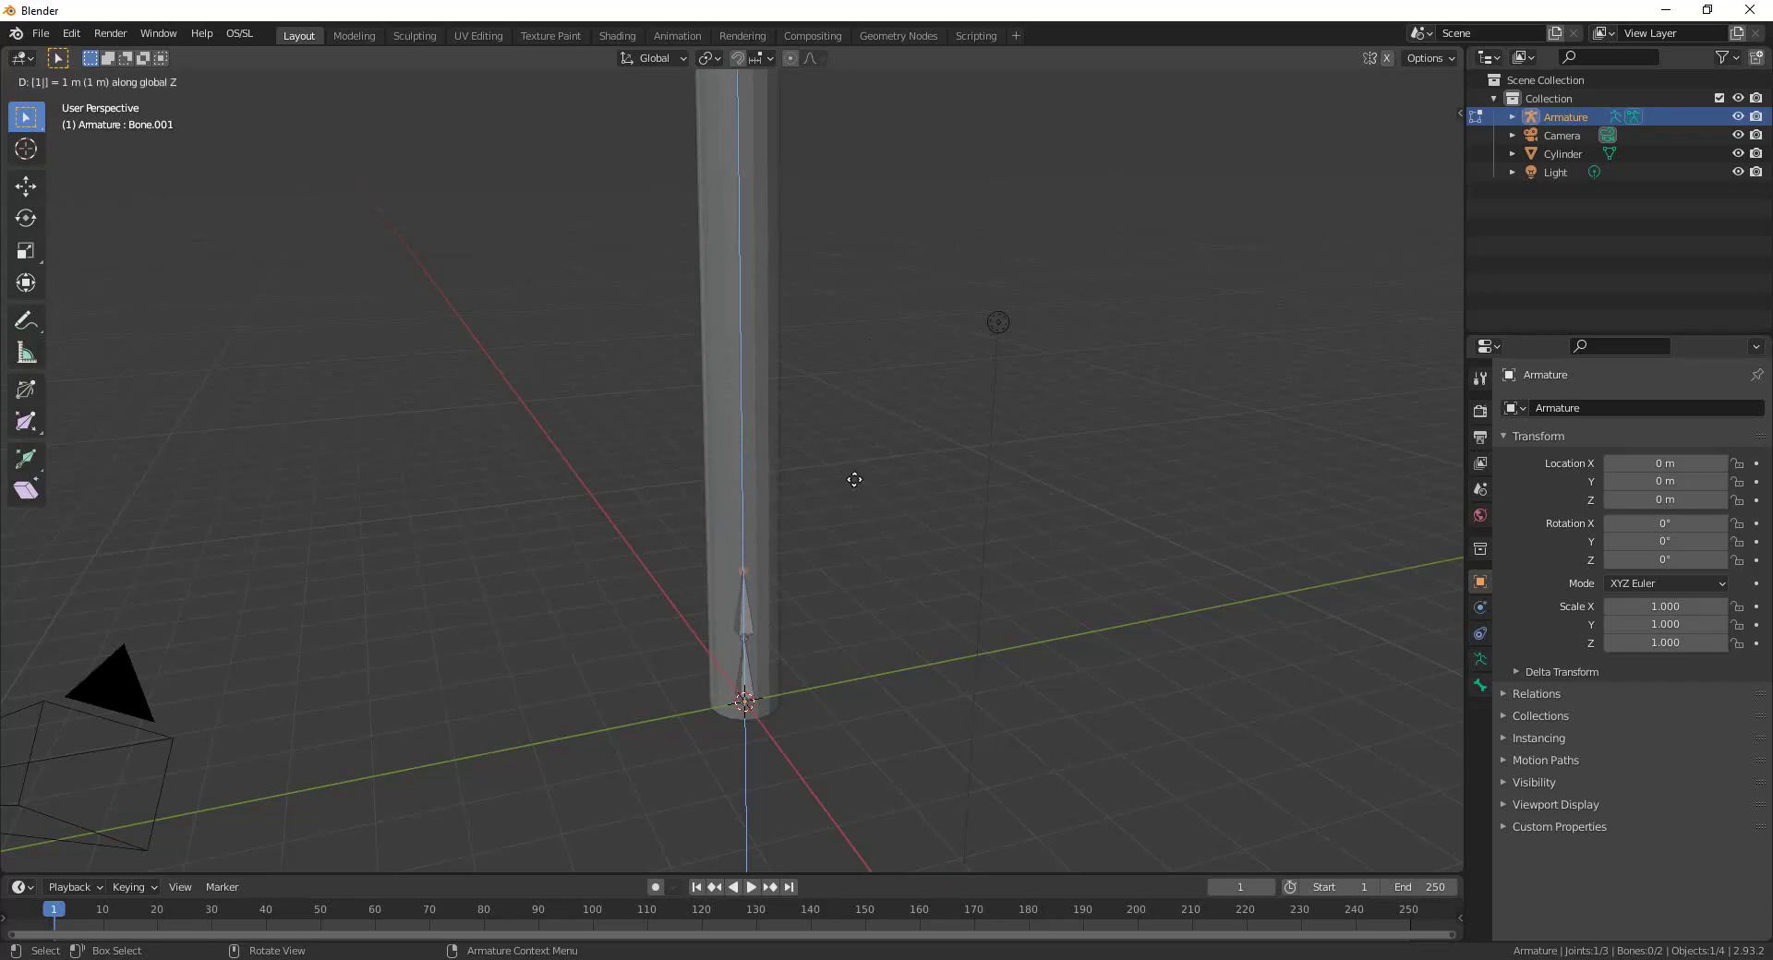
key("Return")
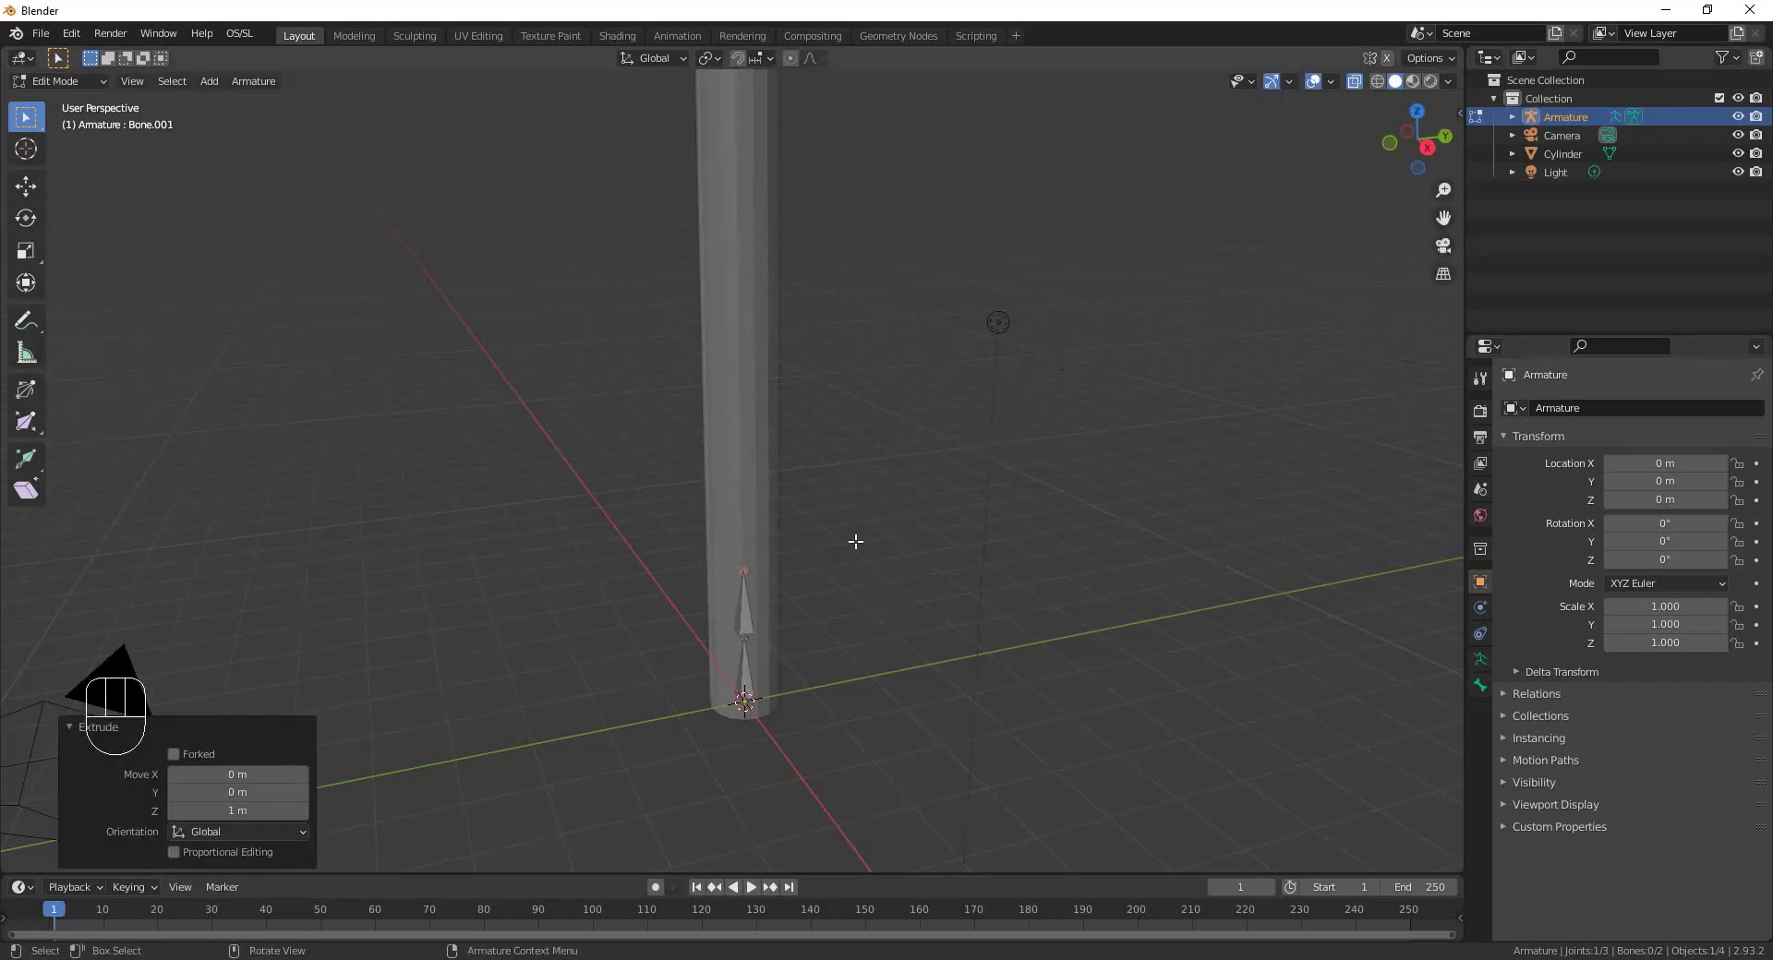
Extrude Bone.002 another 1 m up Z, then begin and cancel a further extrusion.
key("e")
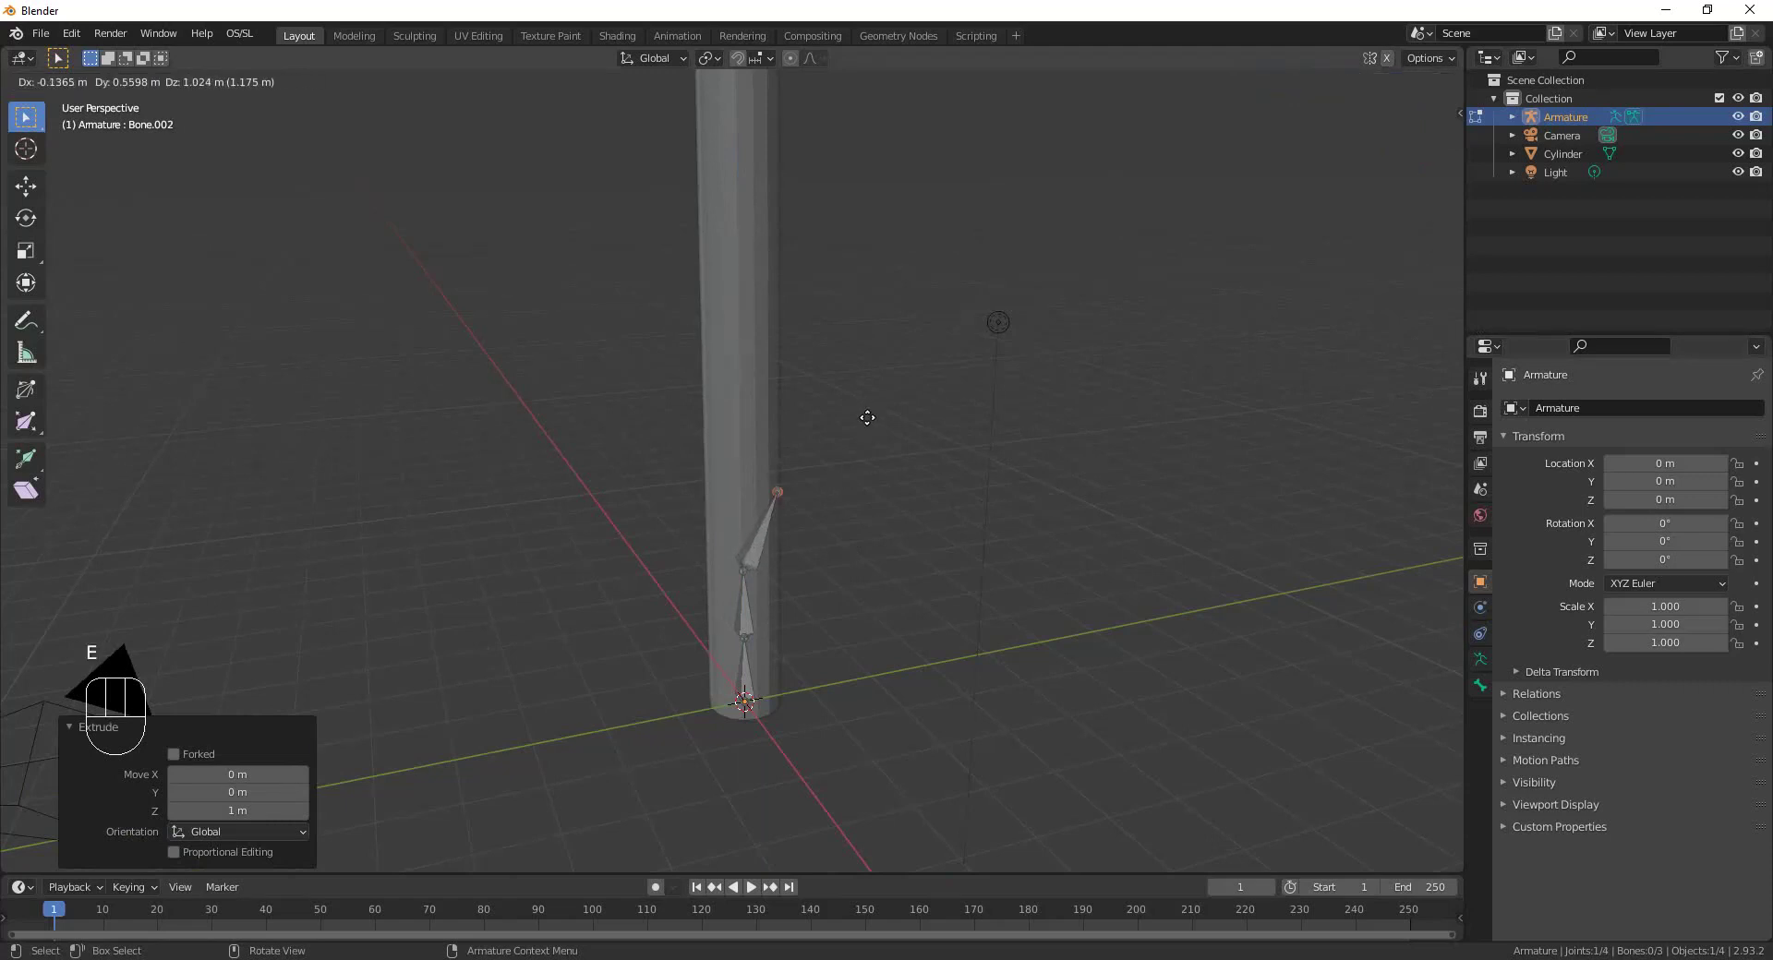
type("z")
type("1")
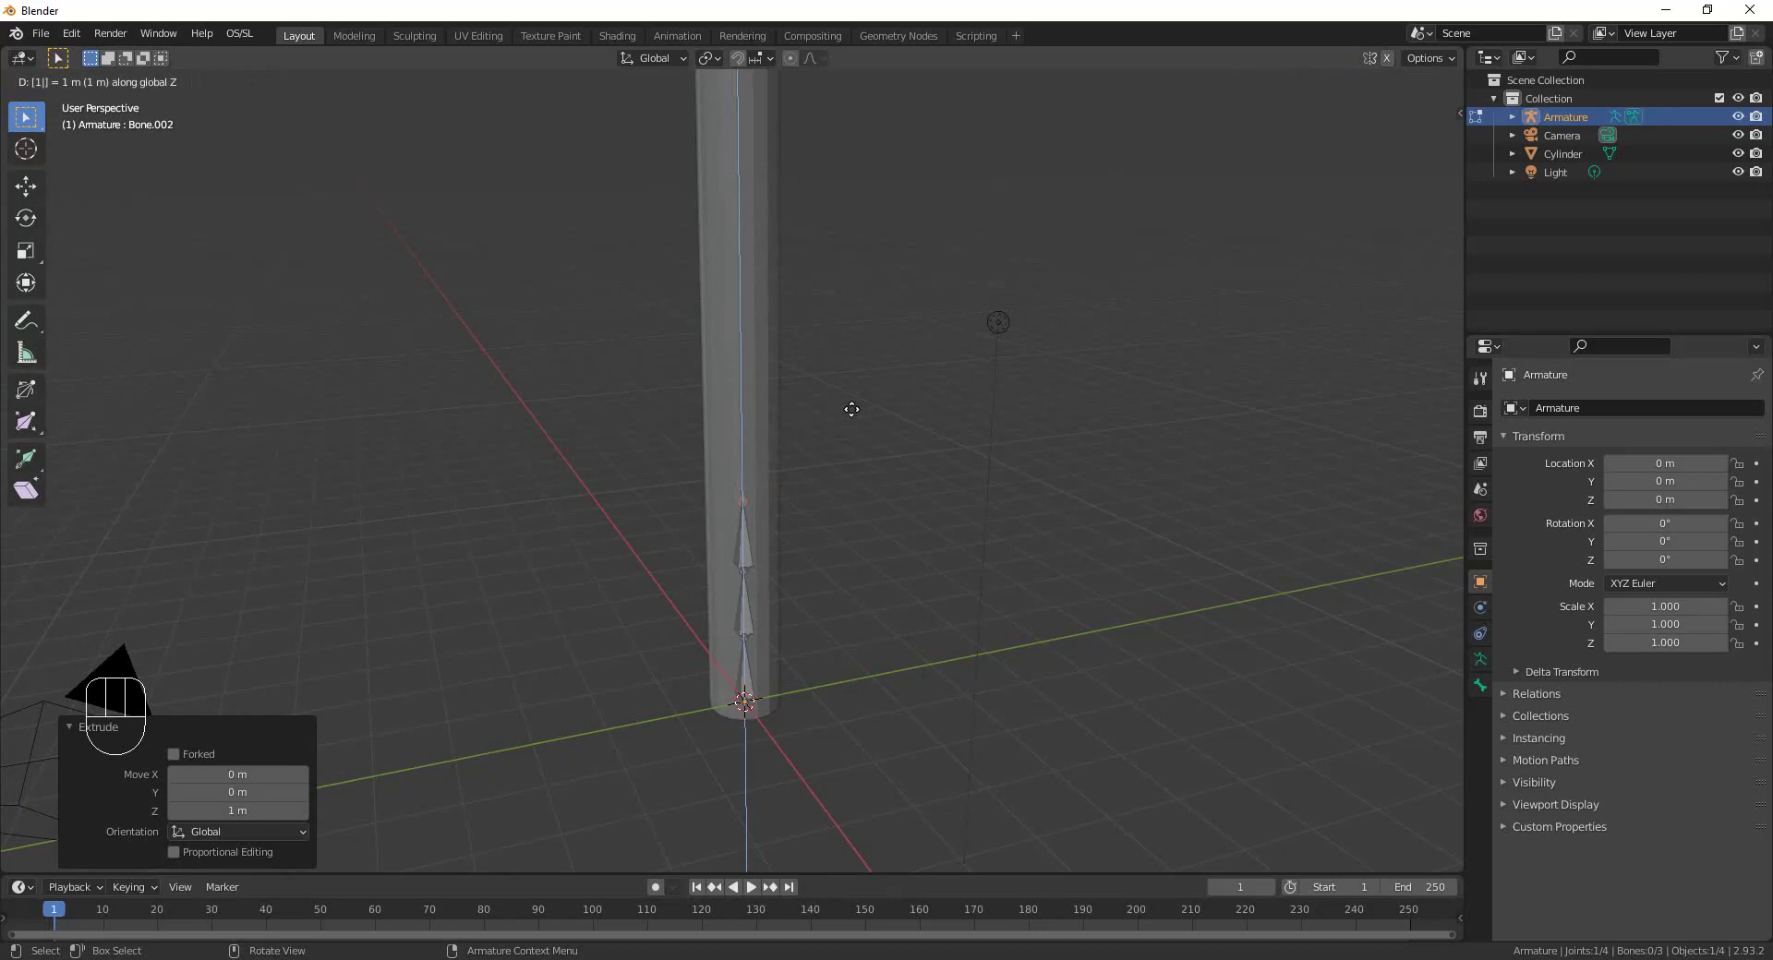
key("Return")
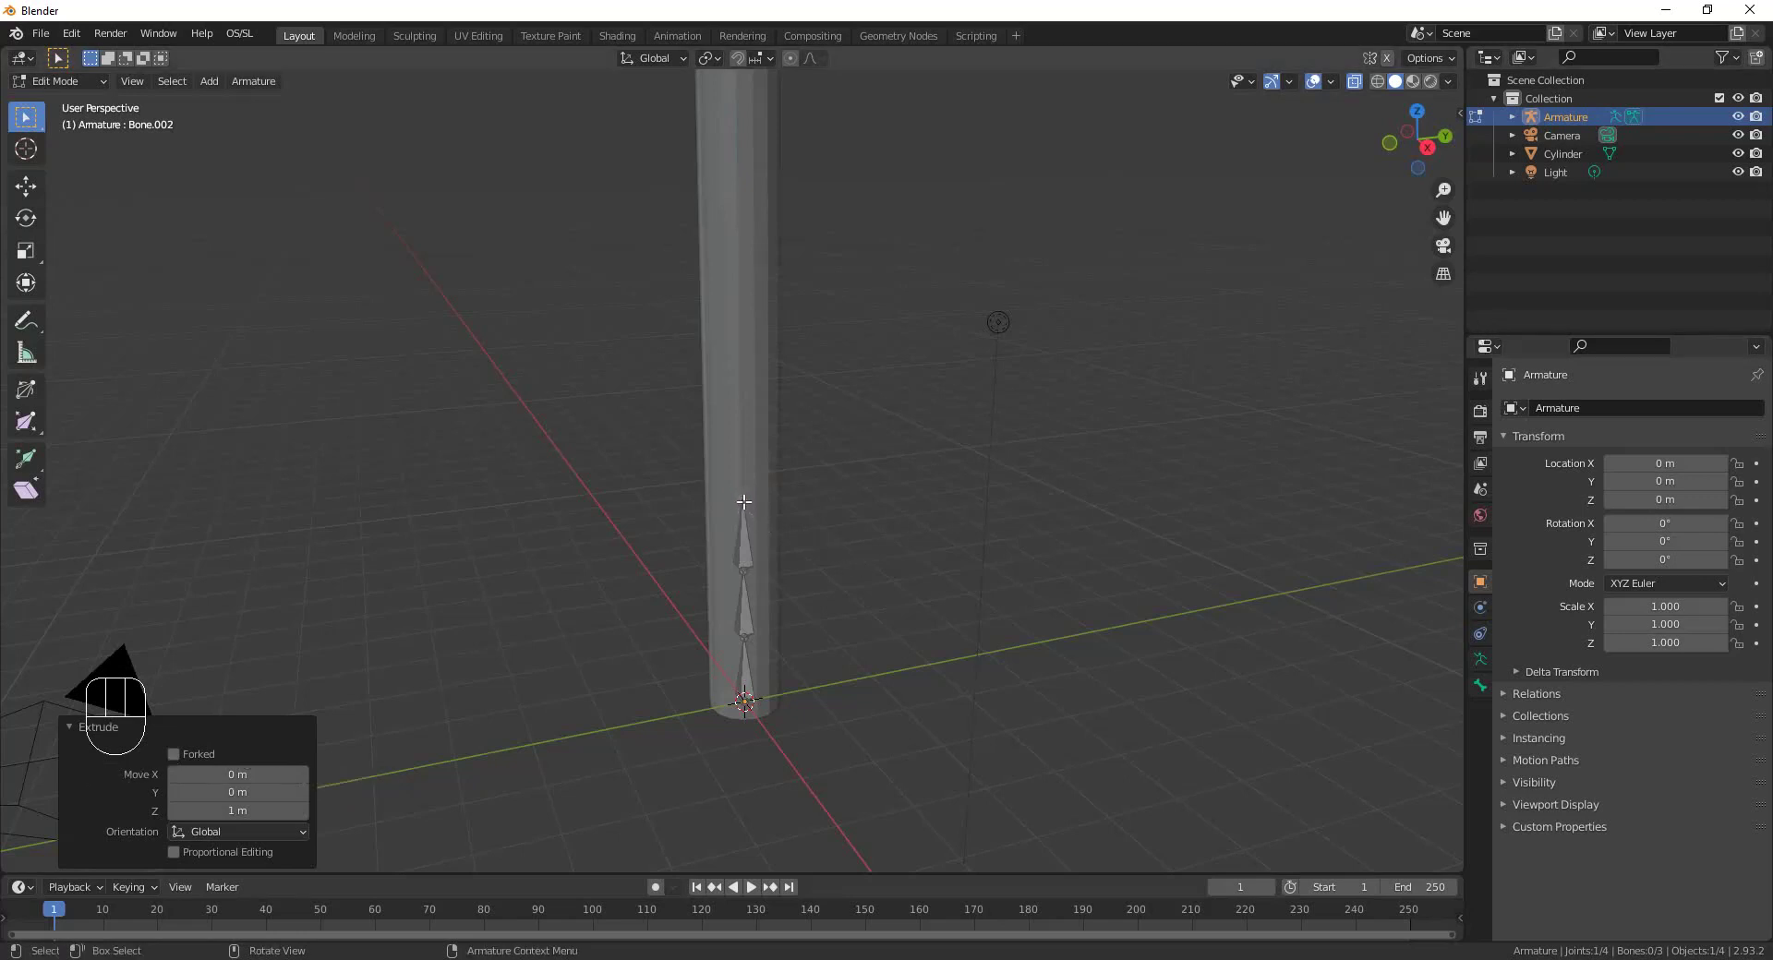
key("e")
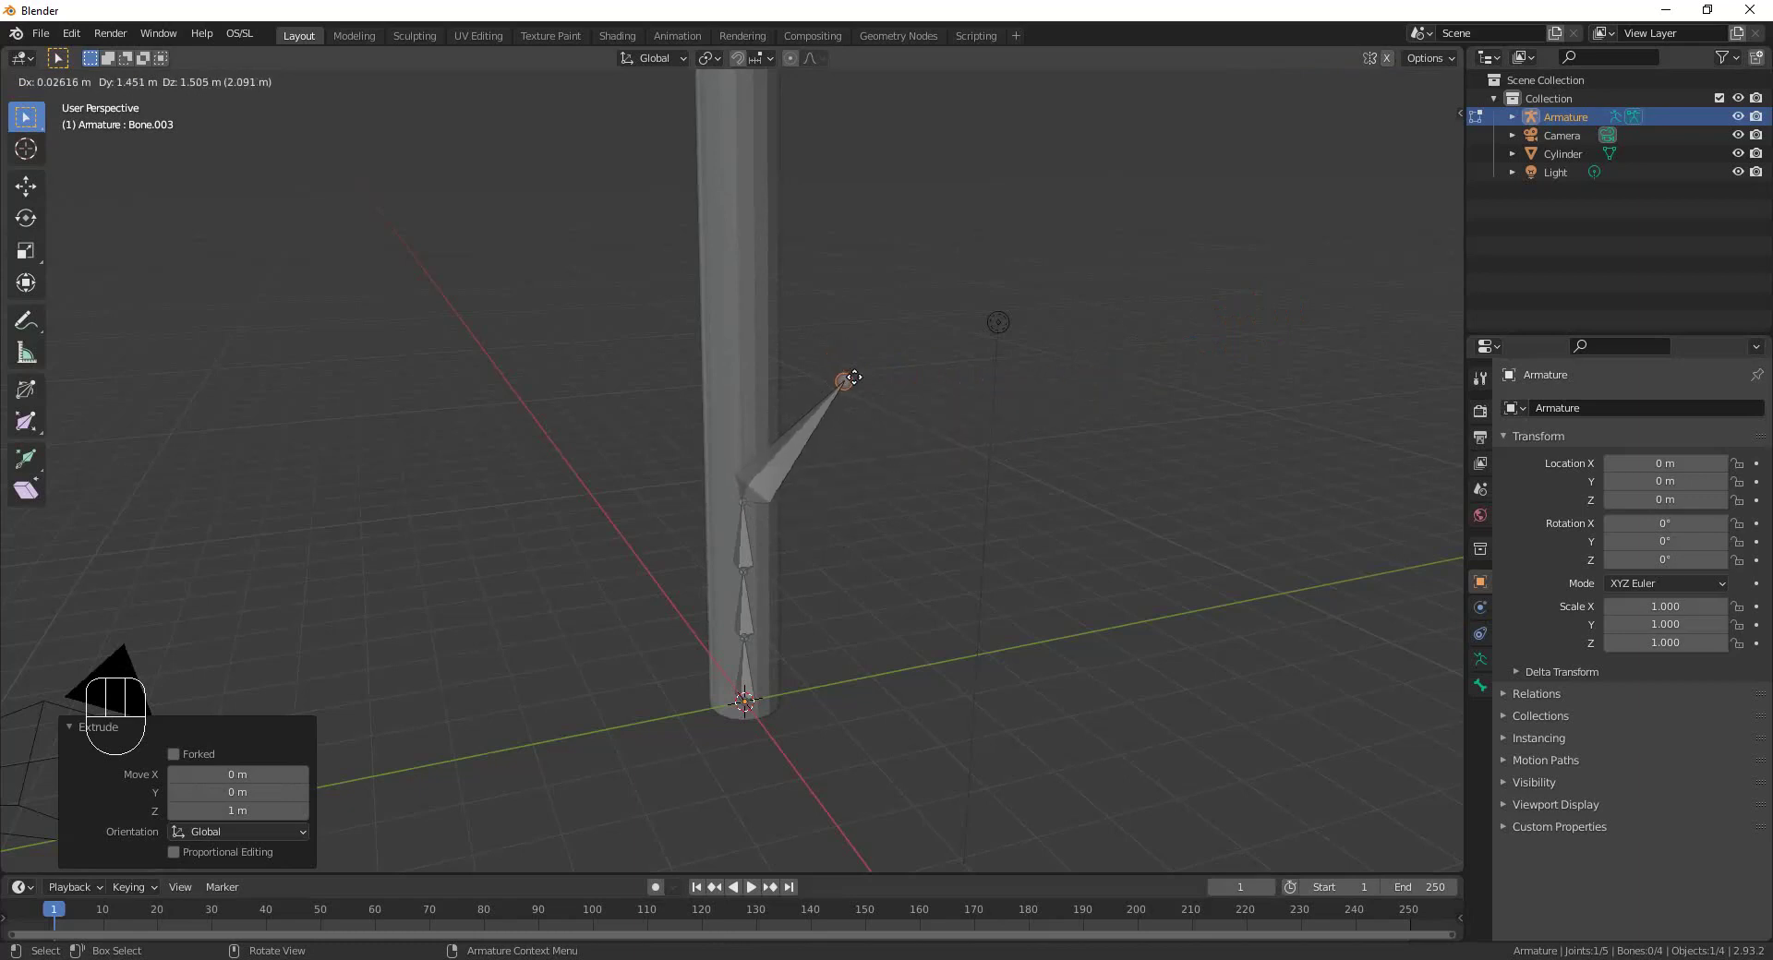
key("Escape")
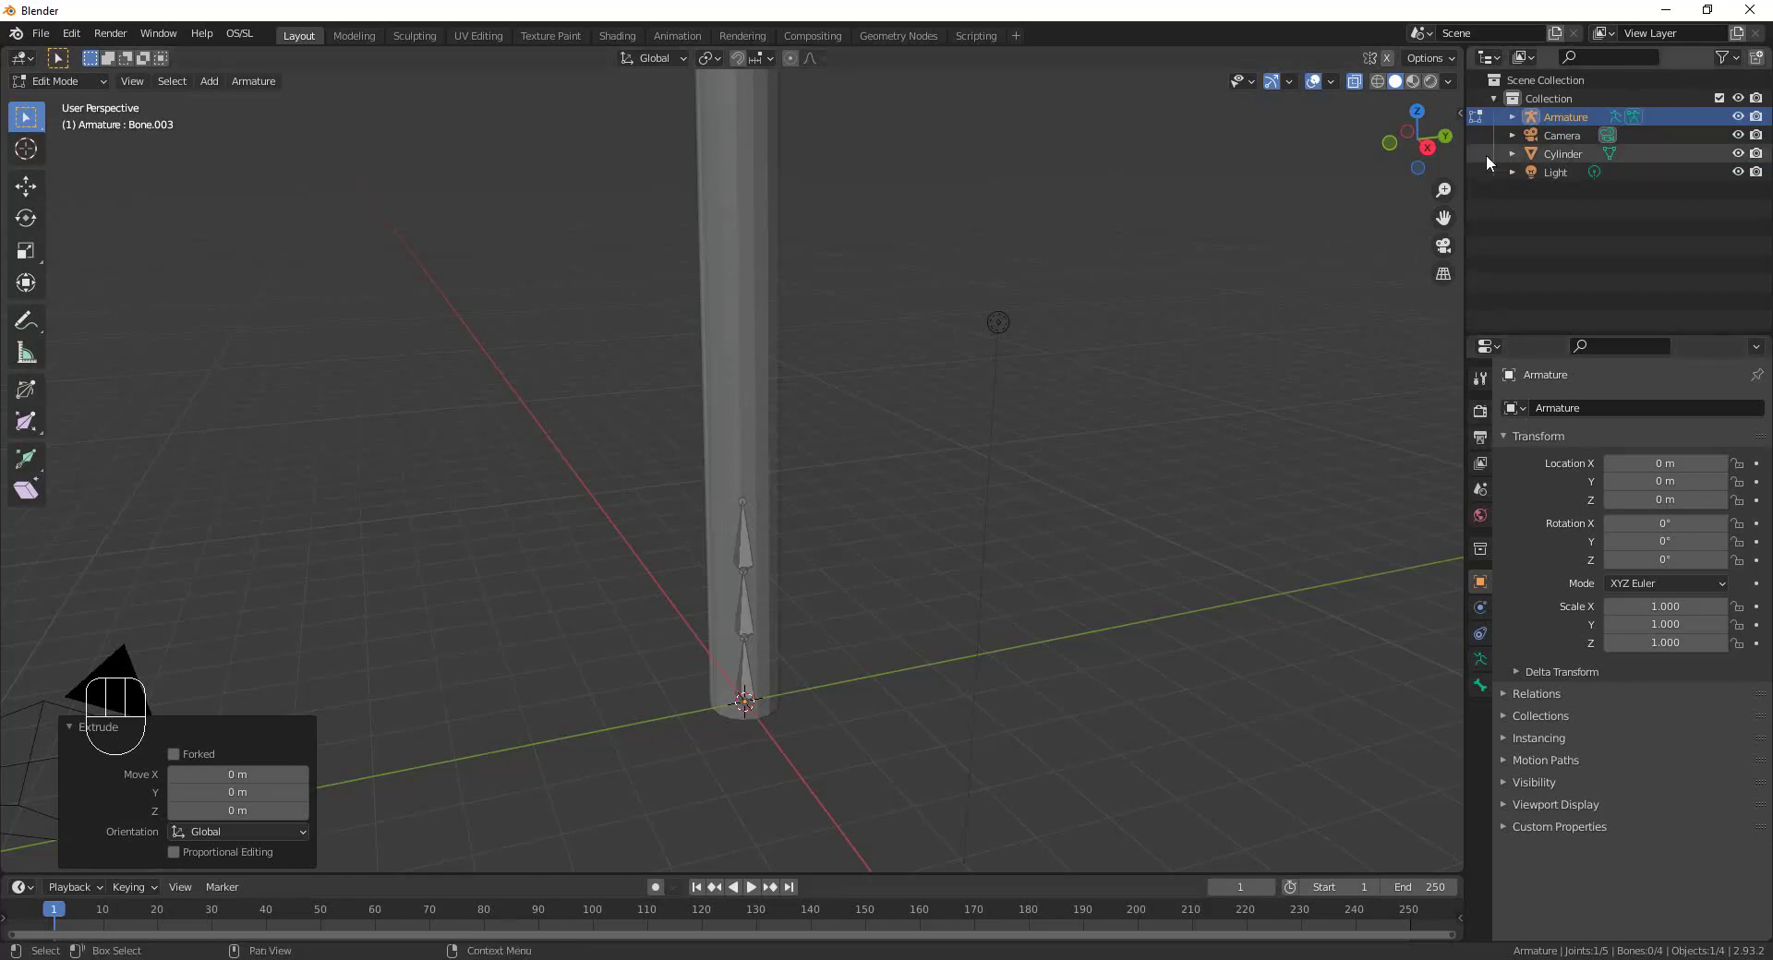
Expand Armature and its bones in the Outliner down to Bone.003.
left_click(1512, 153)
left_click(1512, 116)
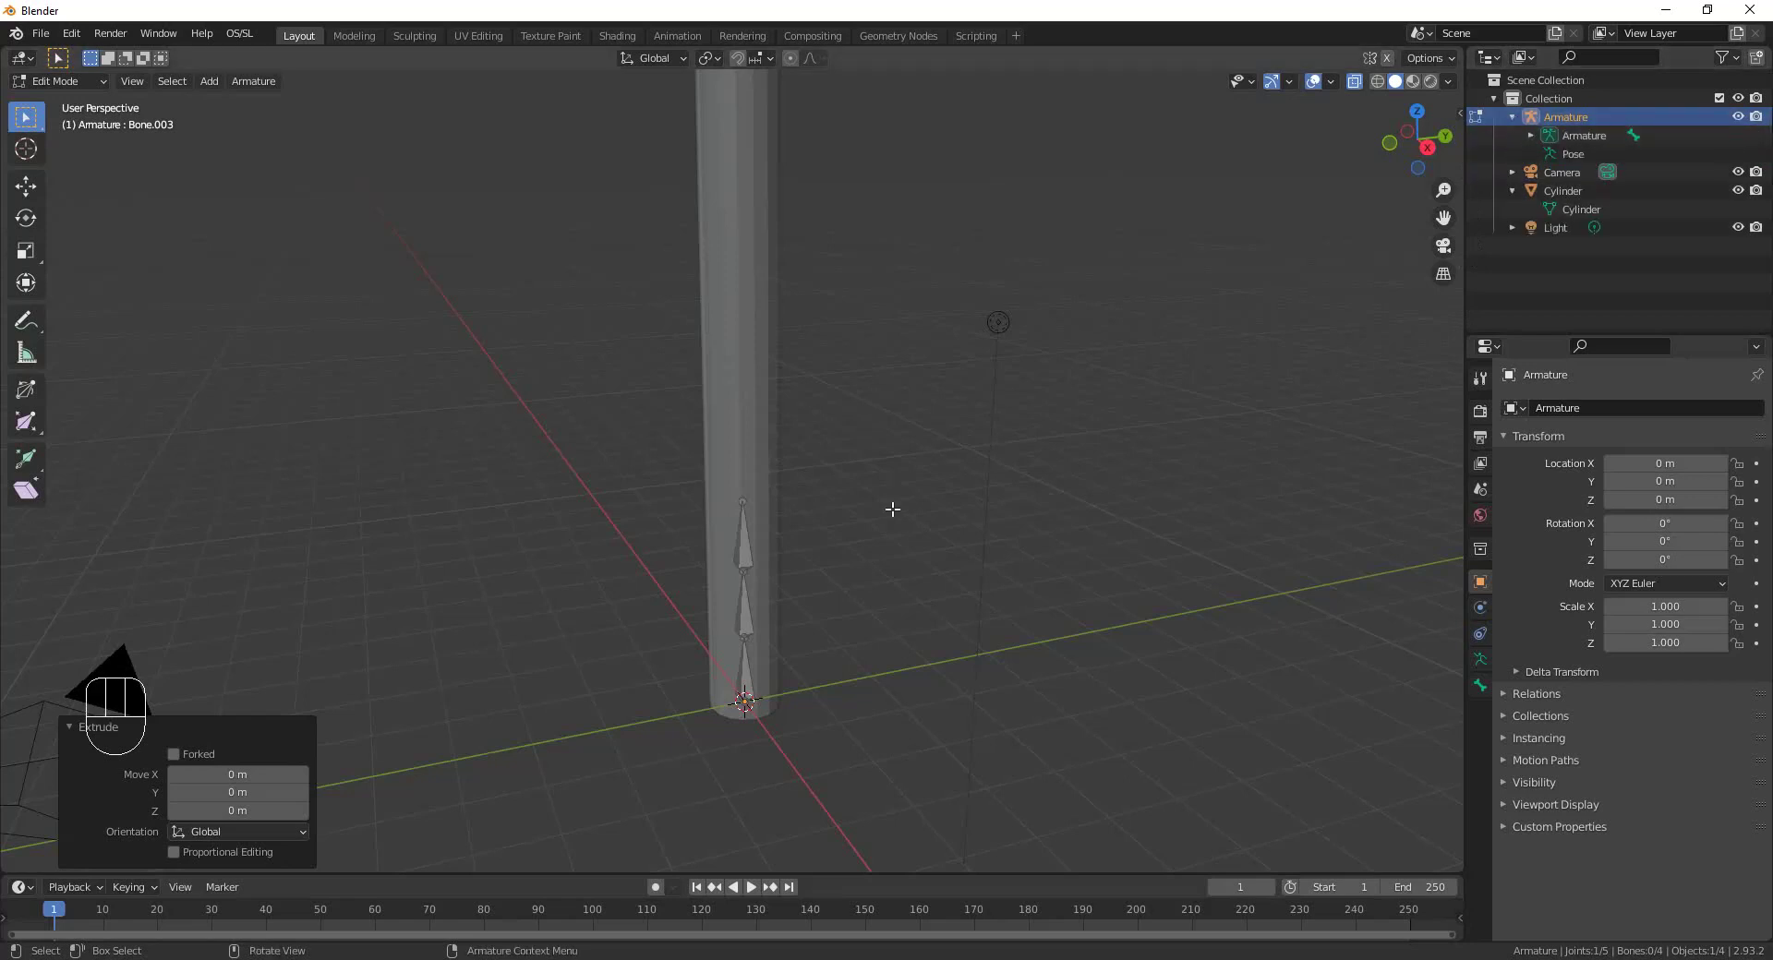
left_click(1531, 136)
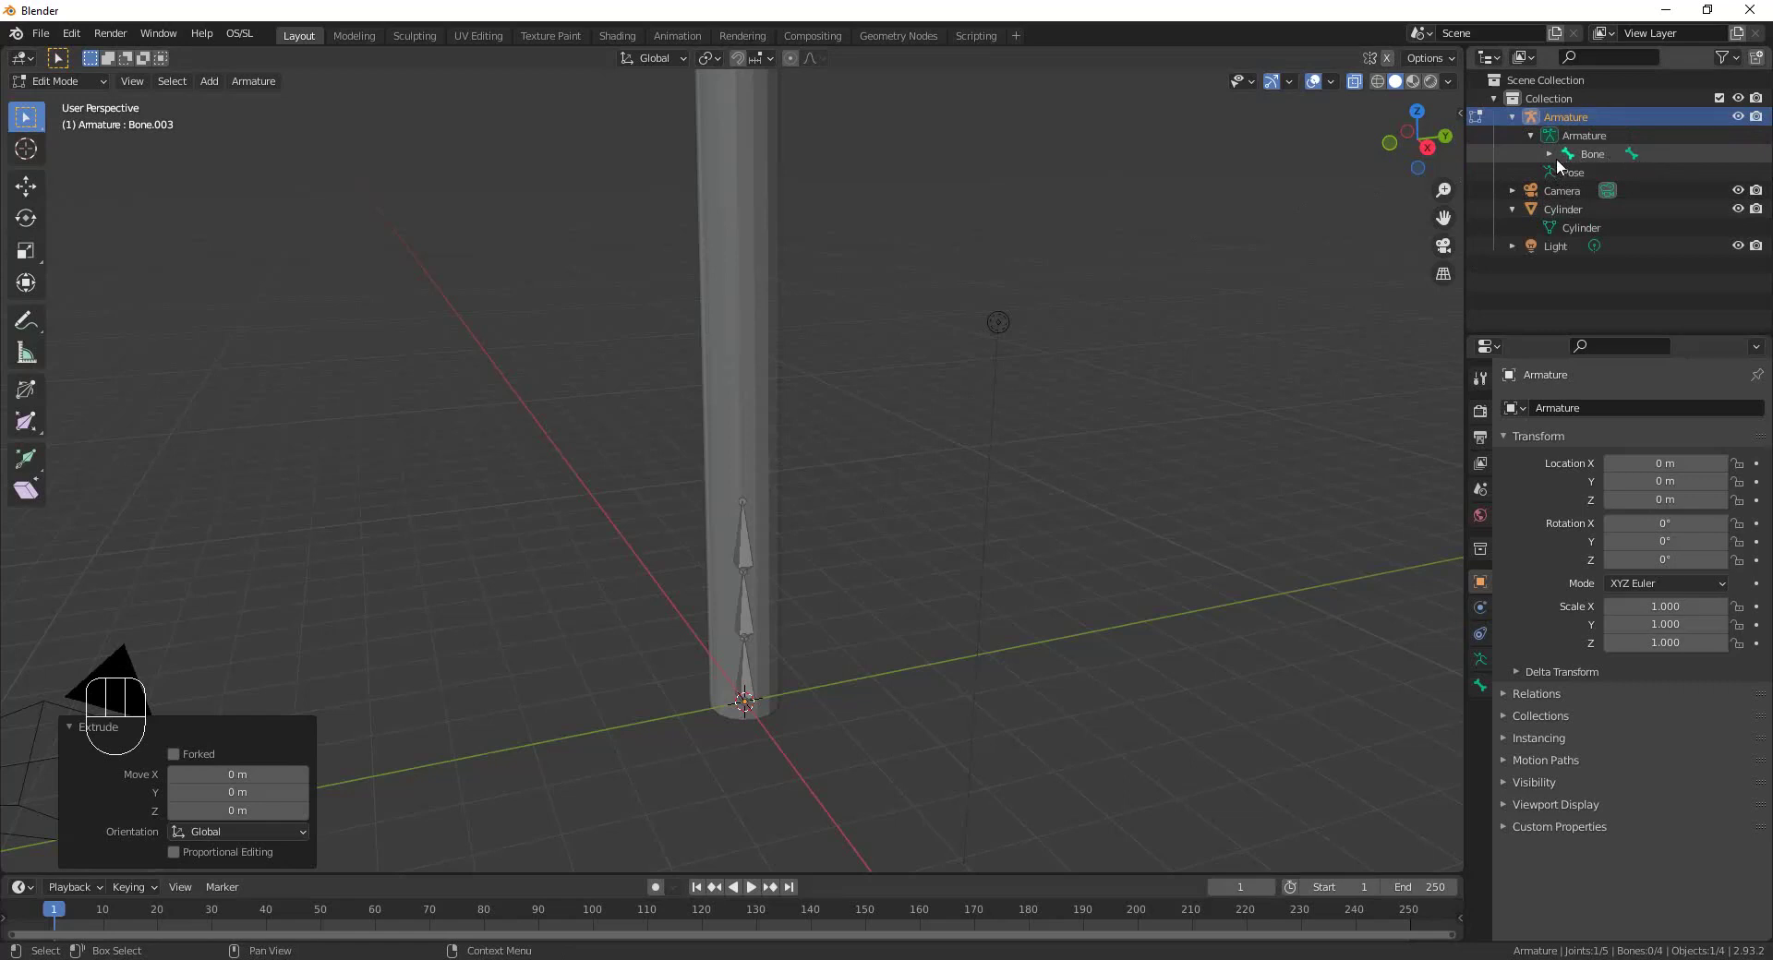
left_click(1549, 154)
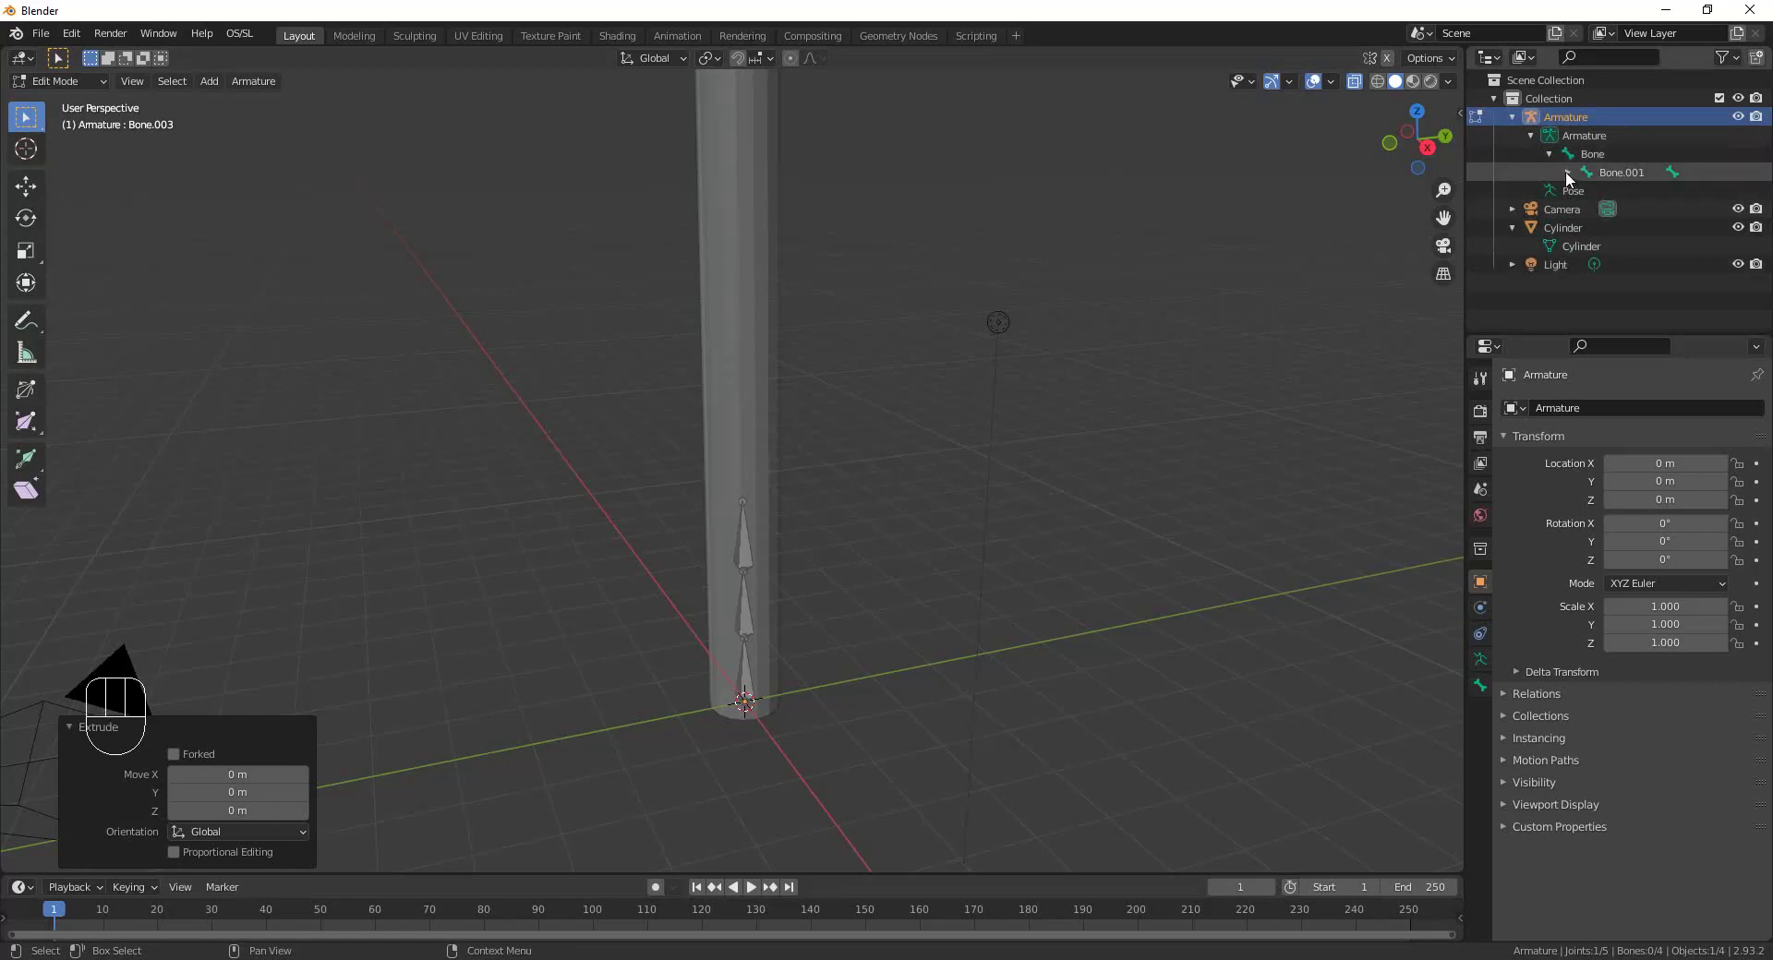
left_click(1568, 173)
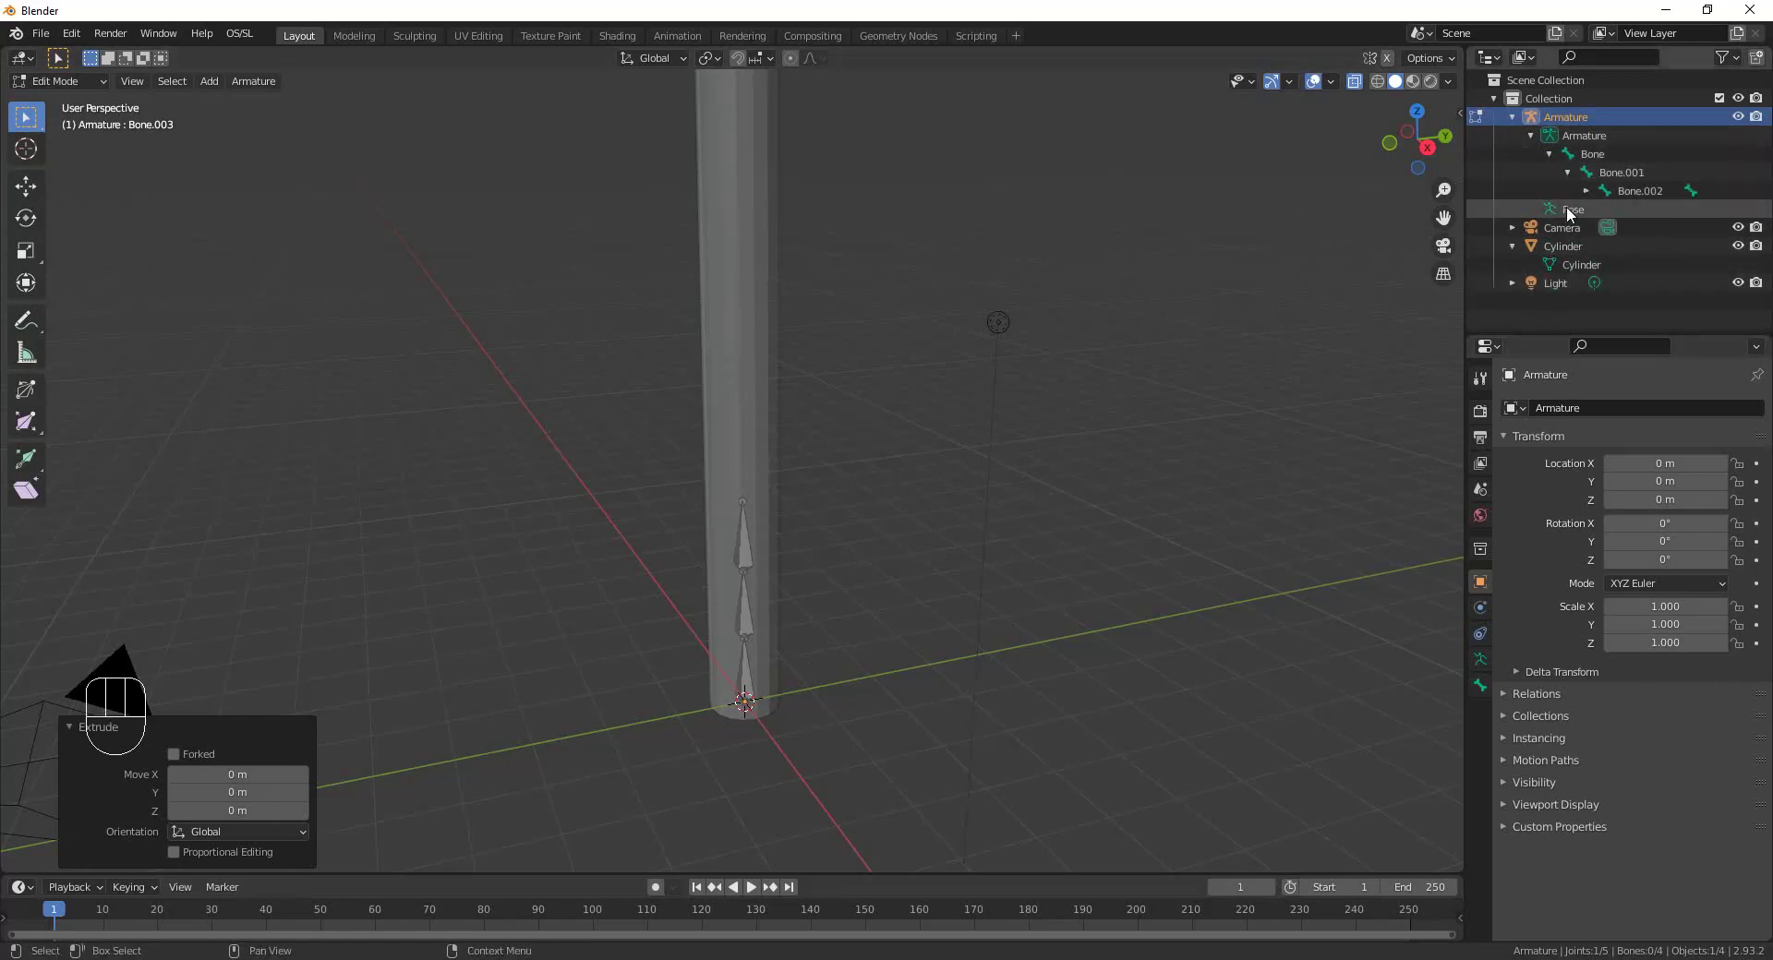
left_click(1585, 191)
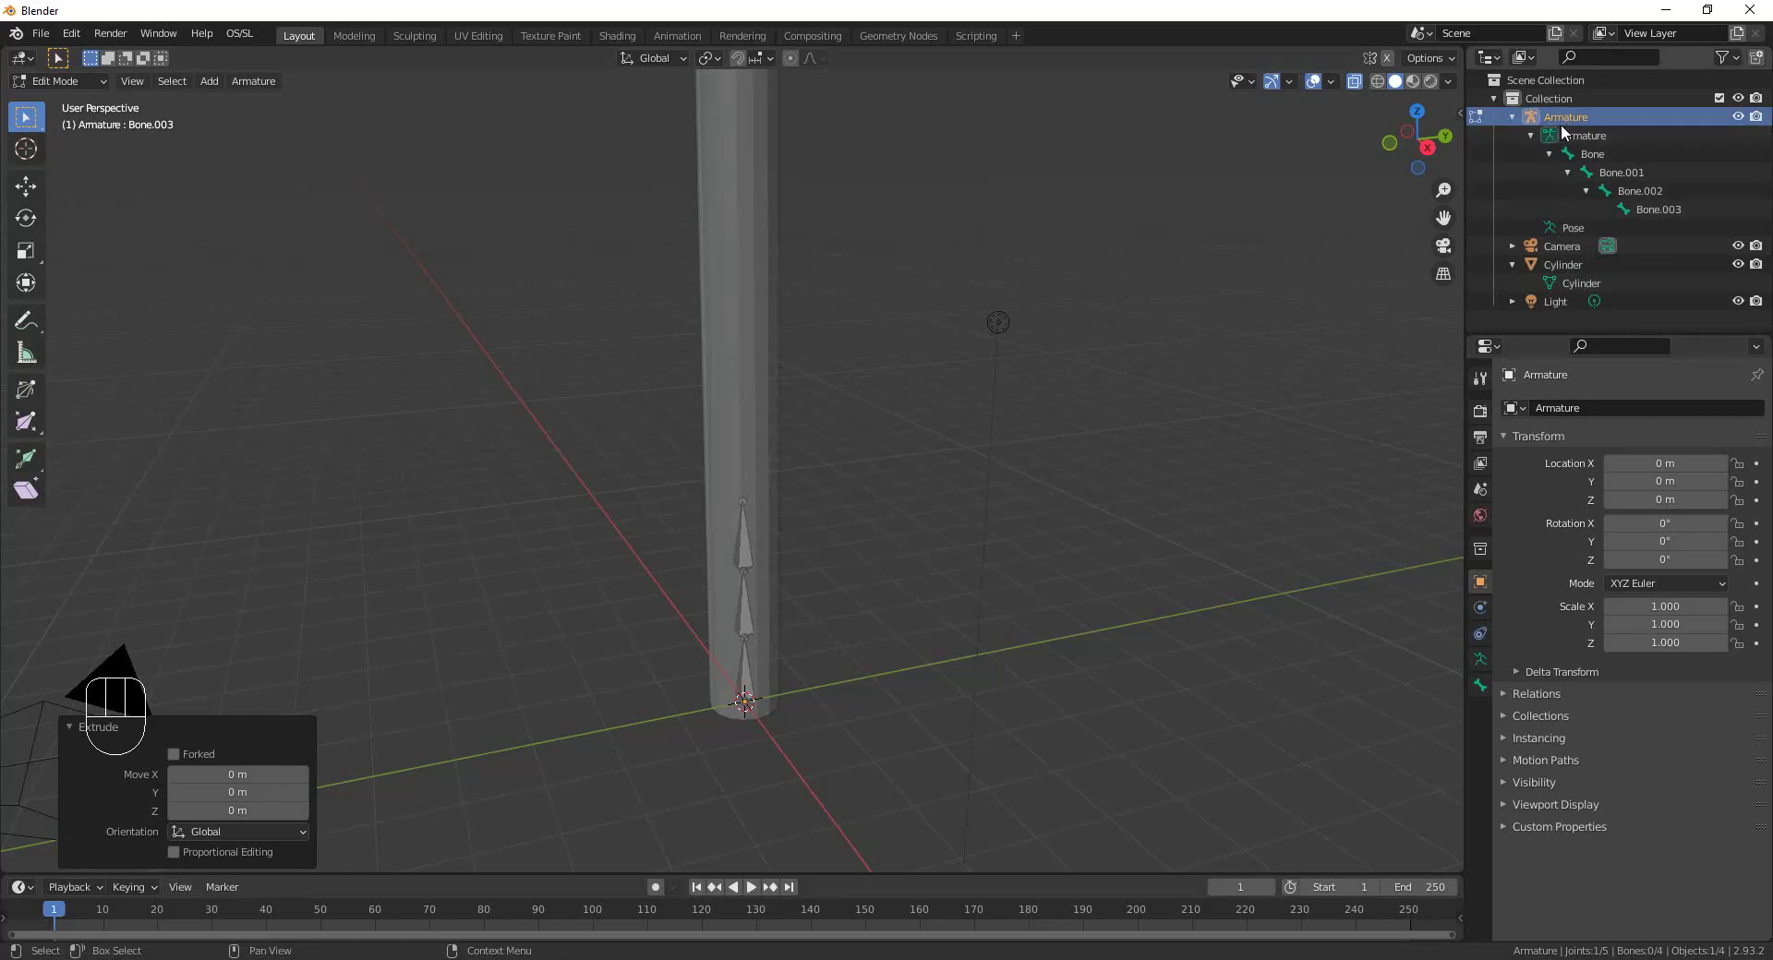
Select Bone, Bone.002 and Bone.003 in the Outliner to check their positions.
left_click(1594, 155)
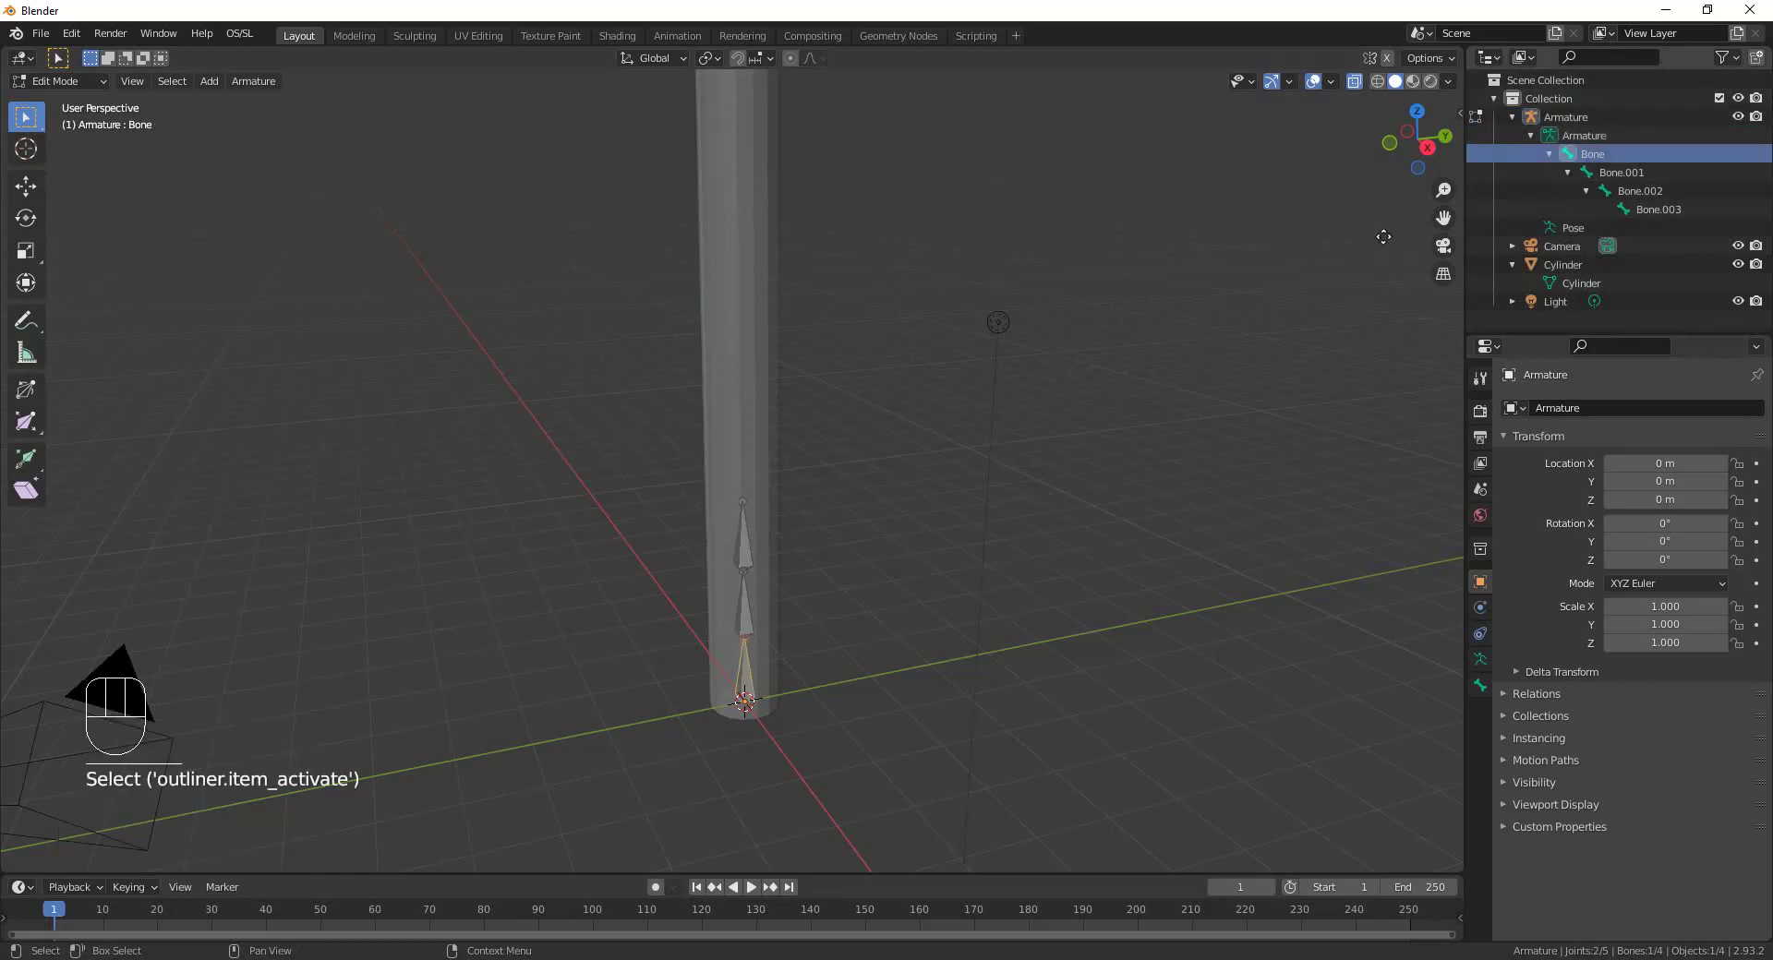
left_click(1638, 196)
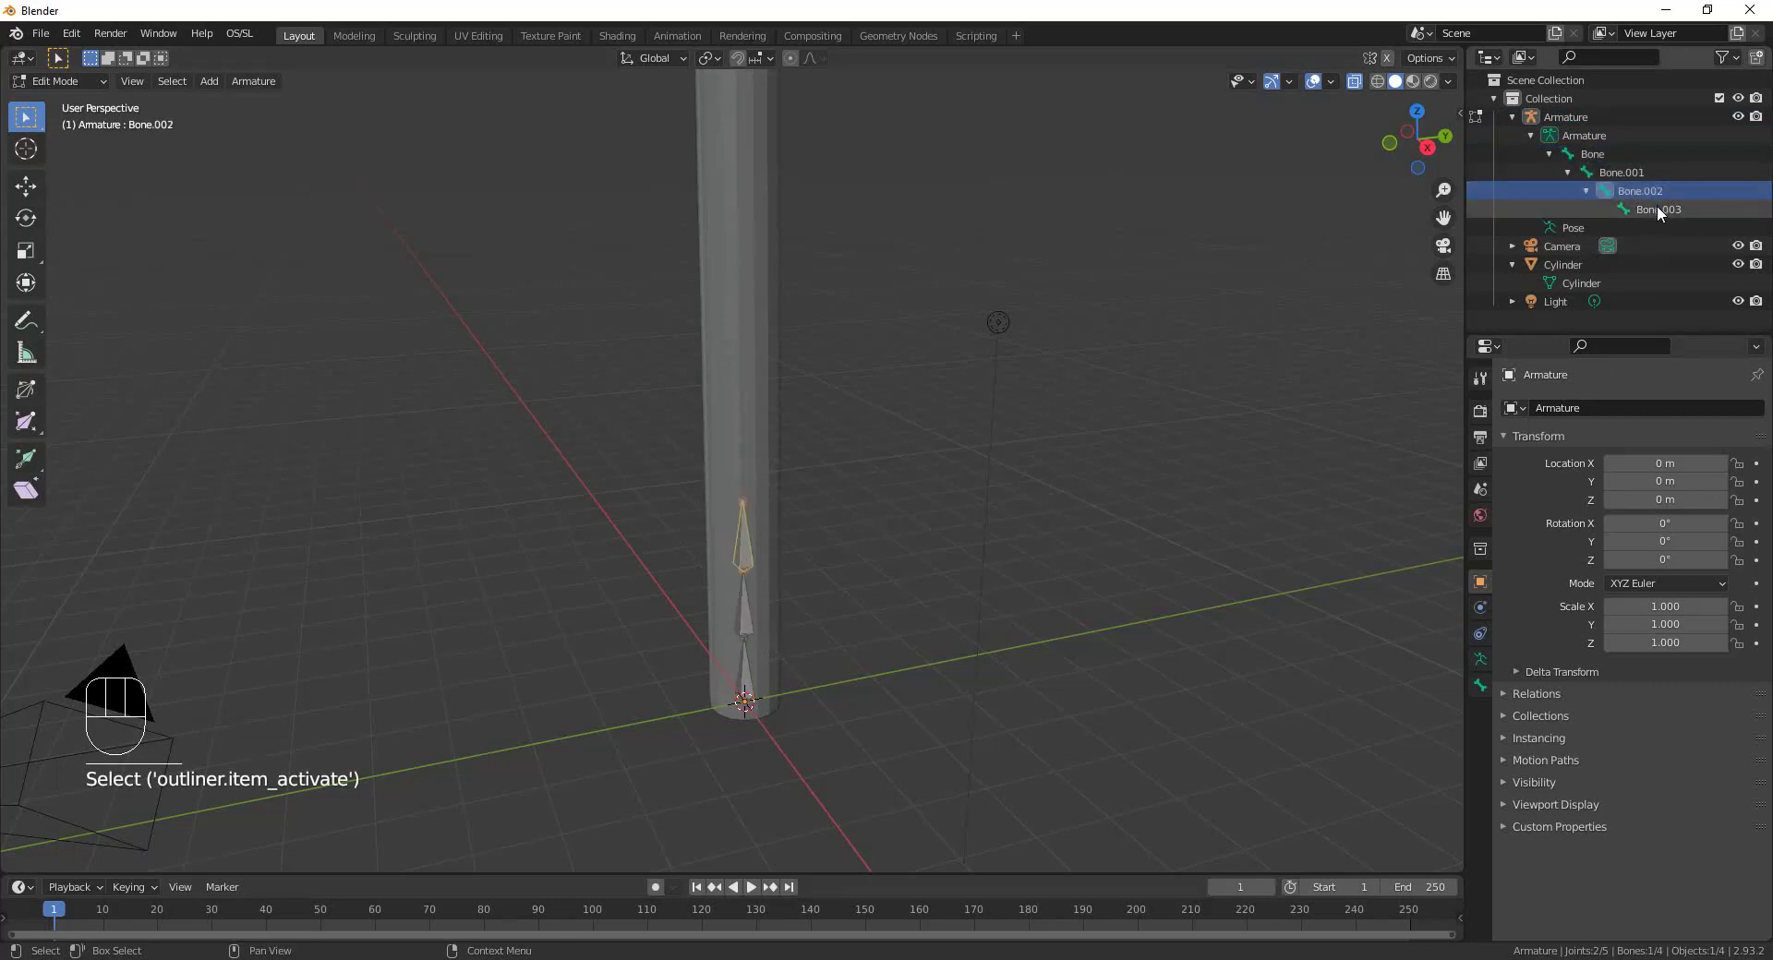
left_click(1657, 209)
scroll(774, 540, "up", 3)
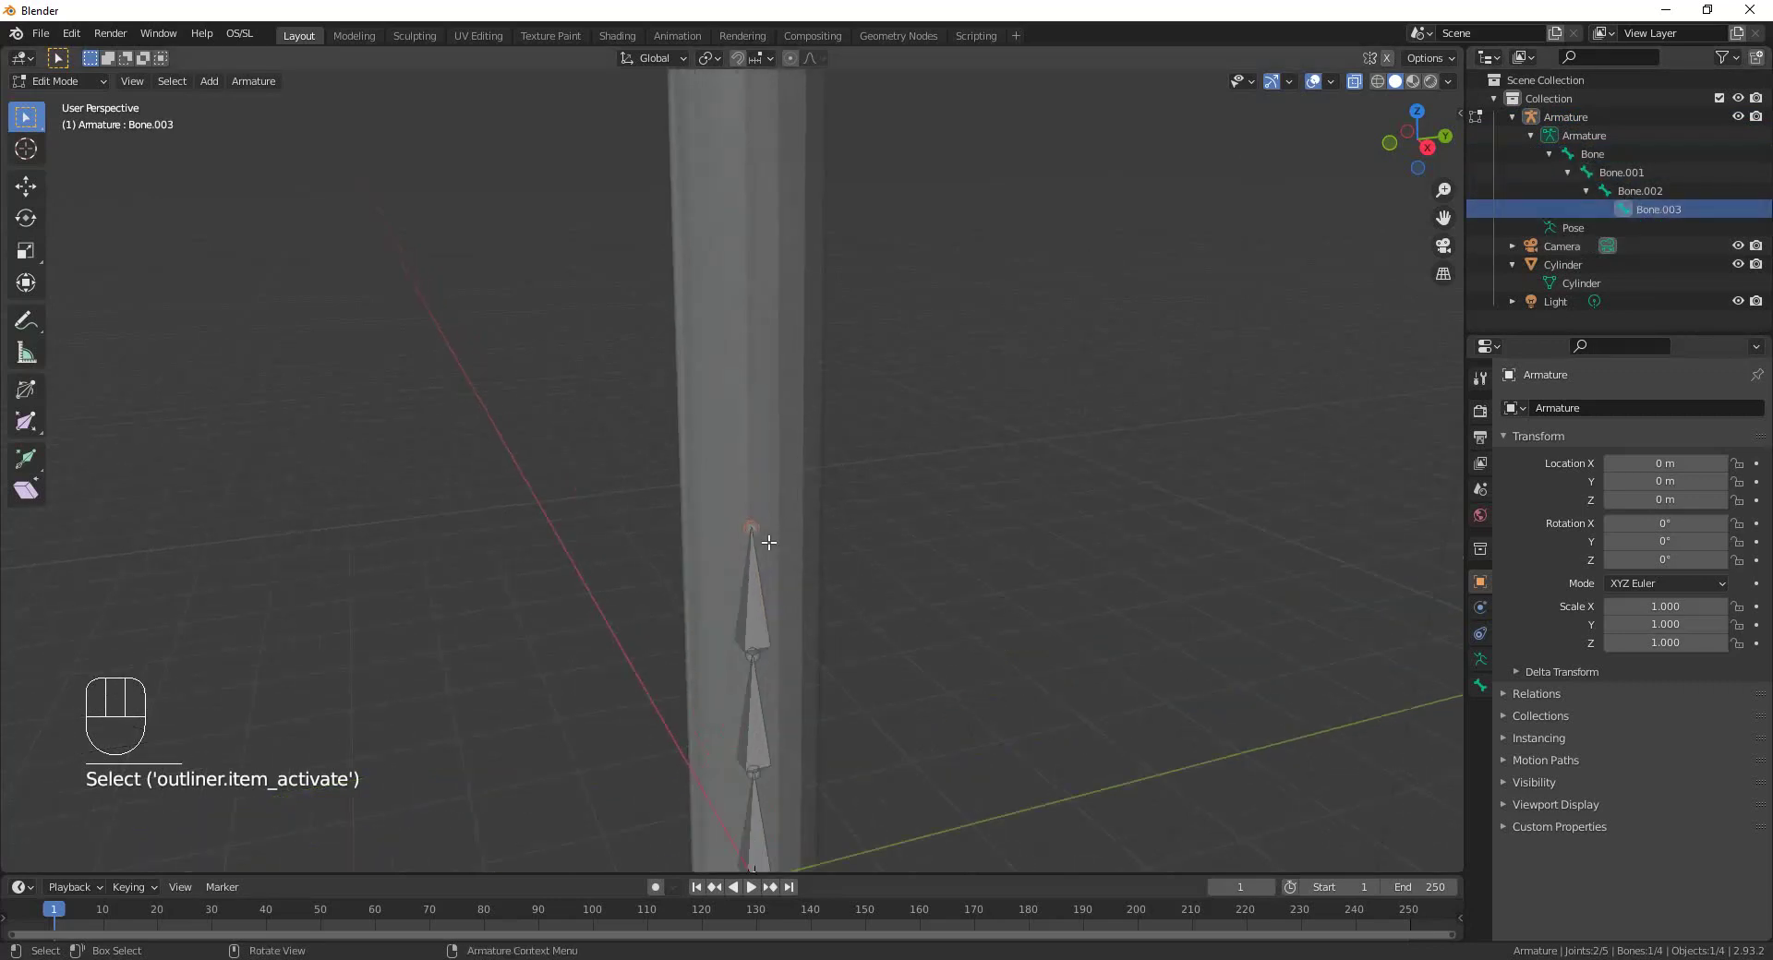
scroll(854, 531, "down", 5)
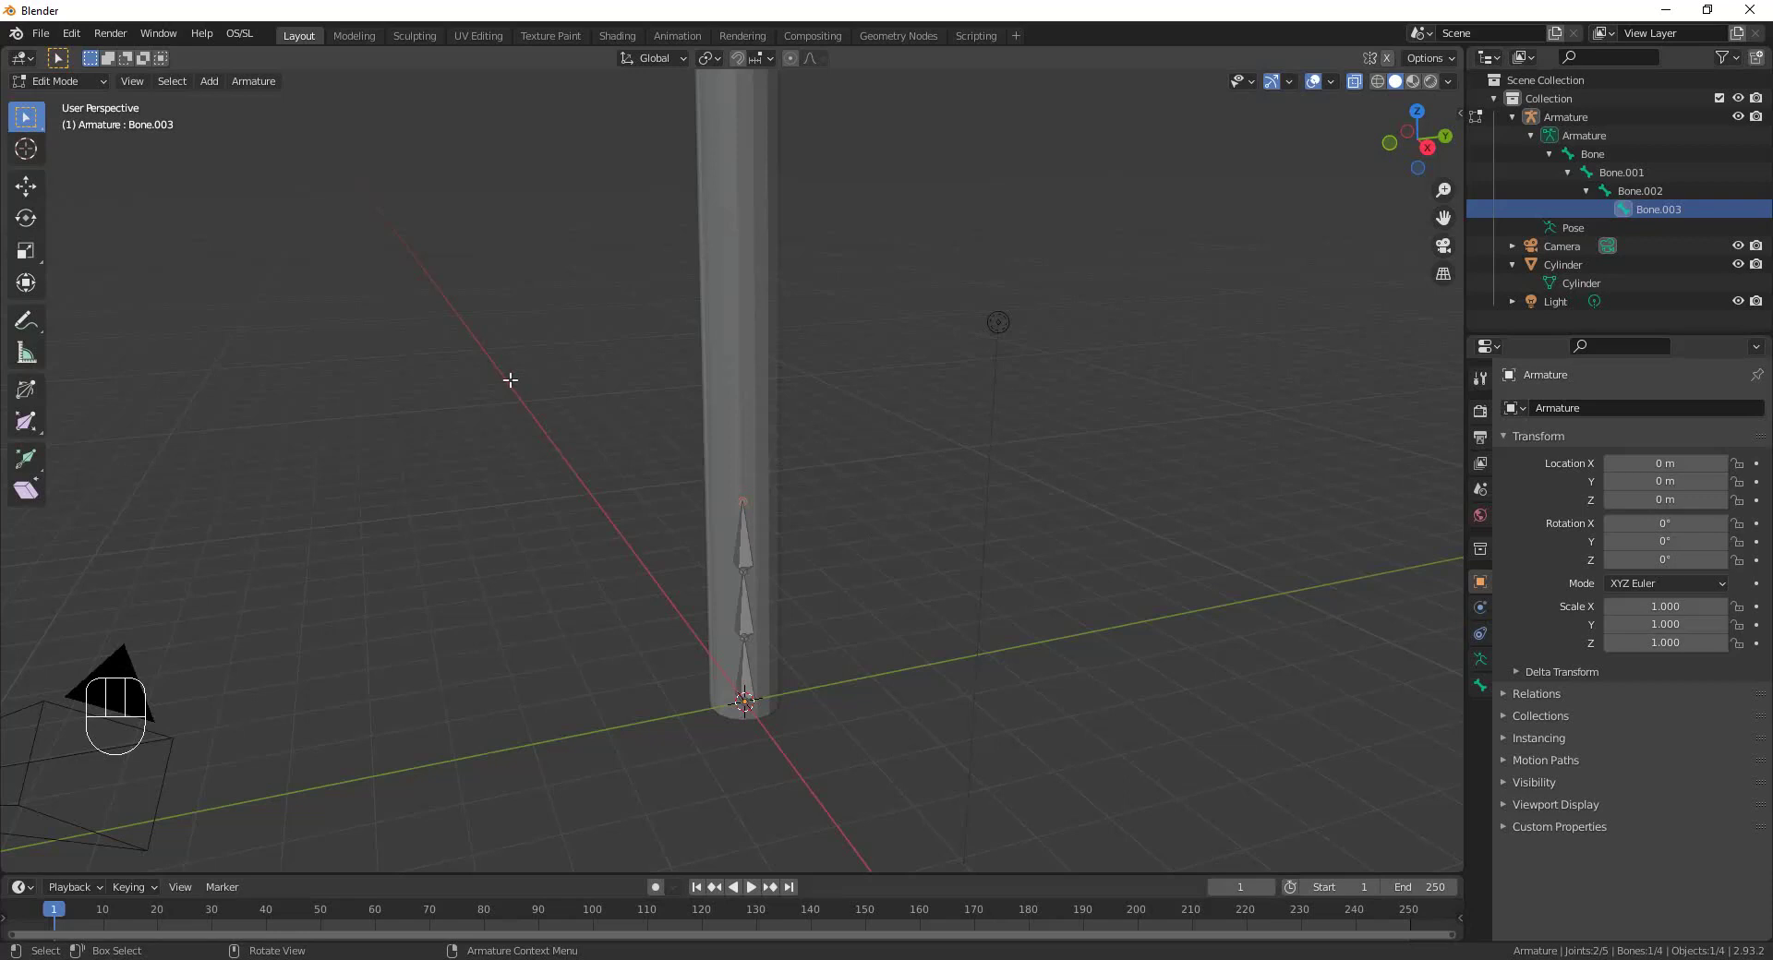
Remove the selected Bone.003 with Armature > Delete > Bones.
left_click(264, 81)
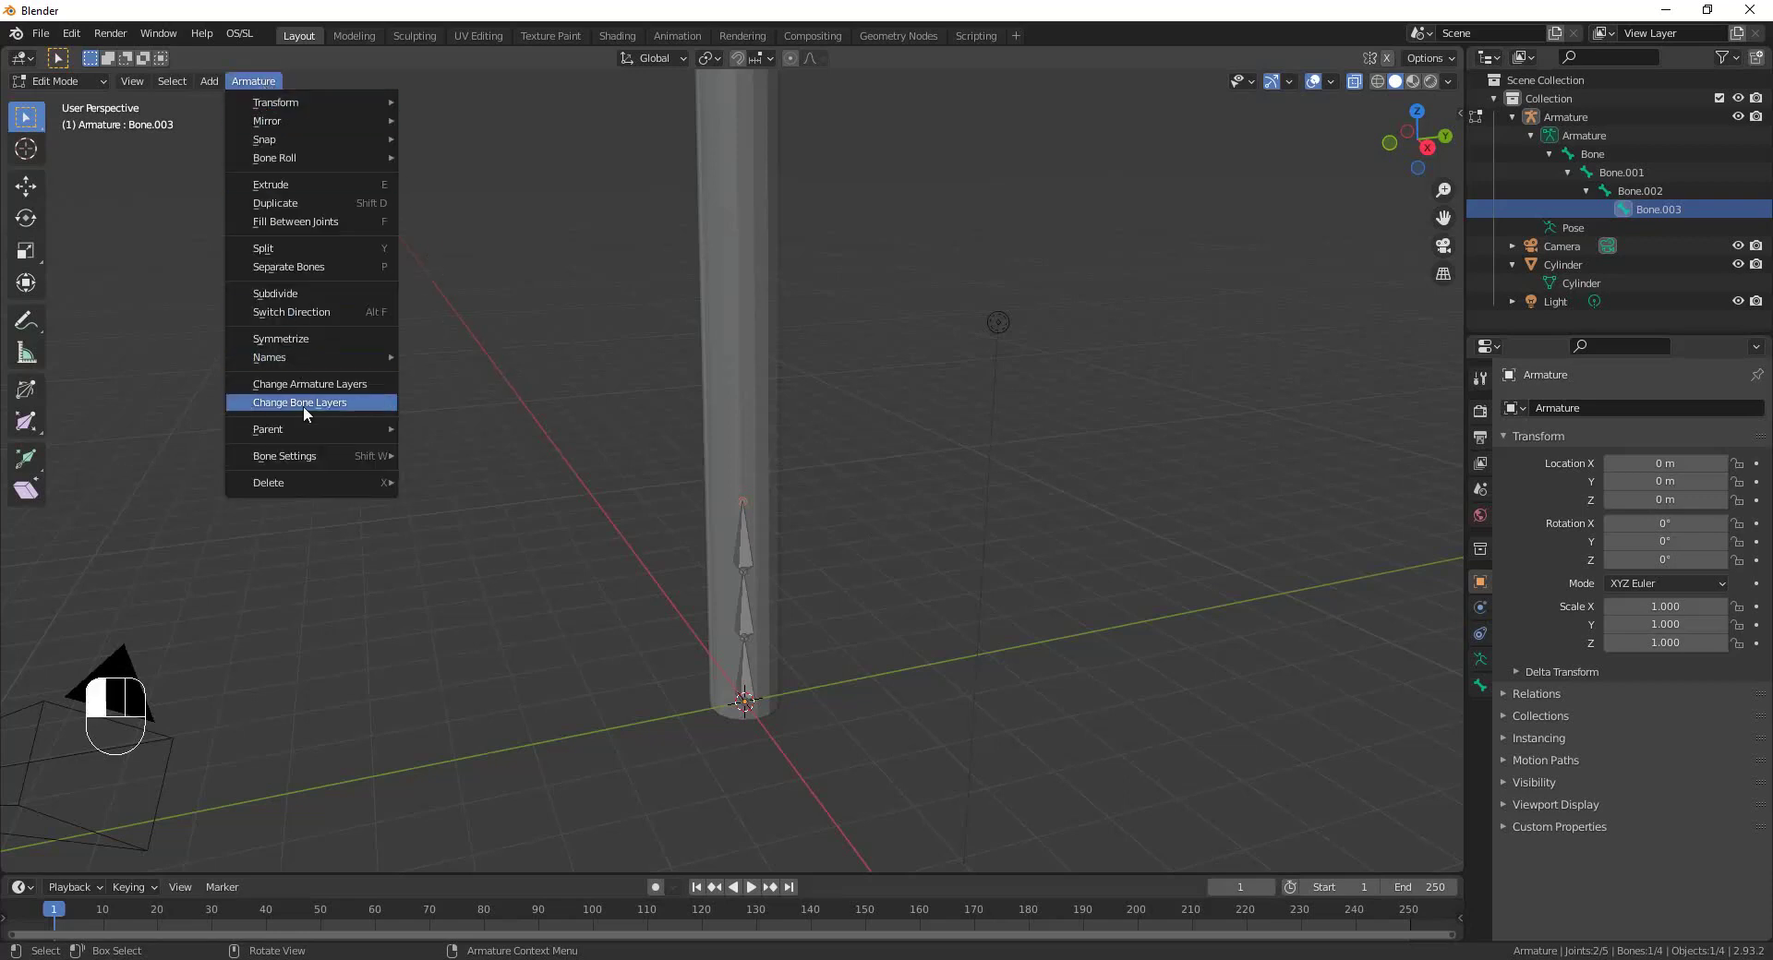
mouse_move(307, 490)
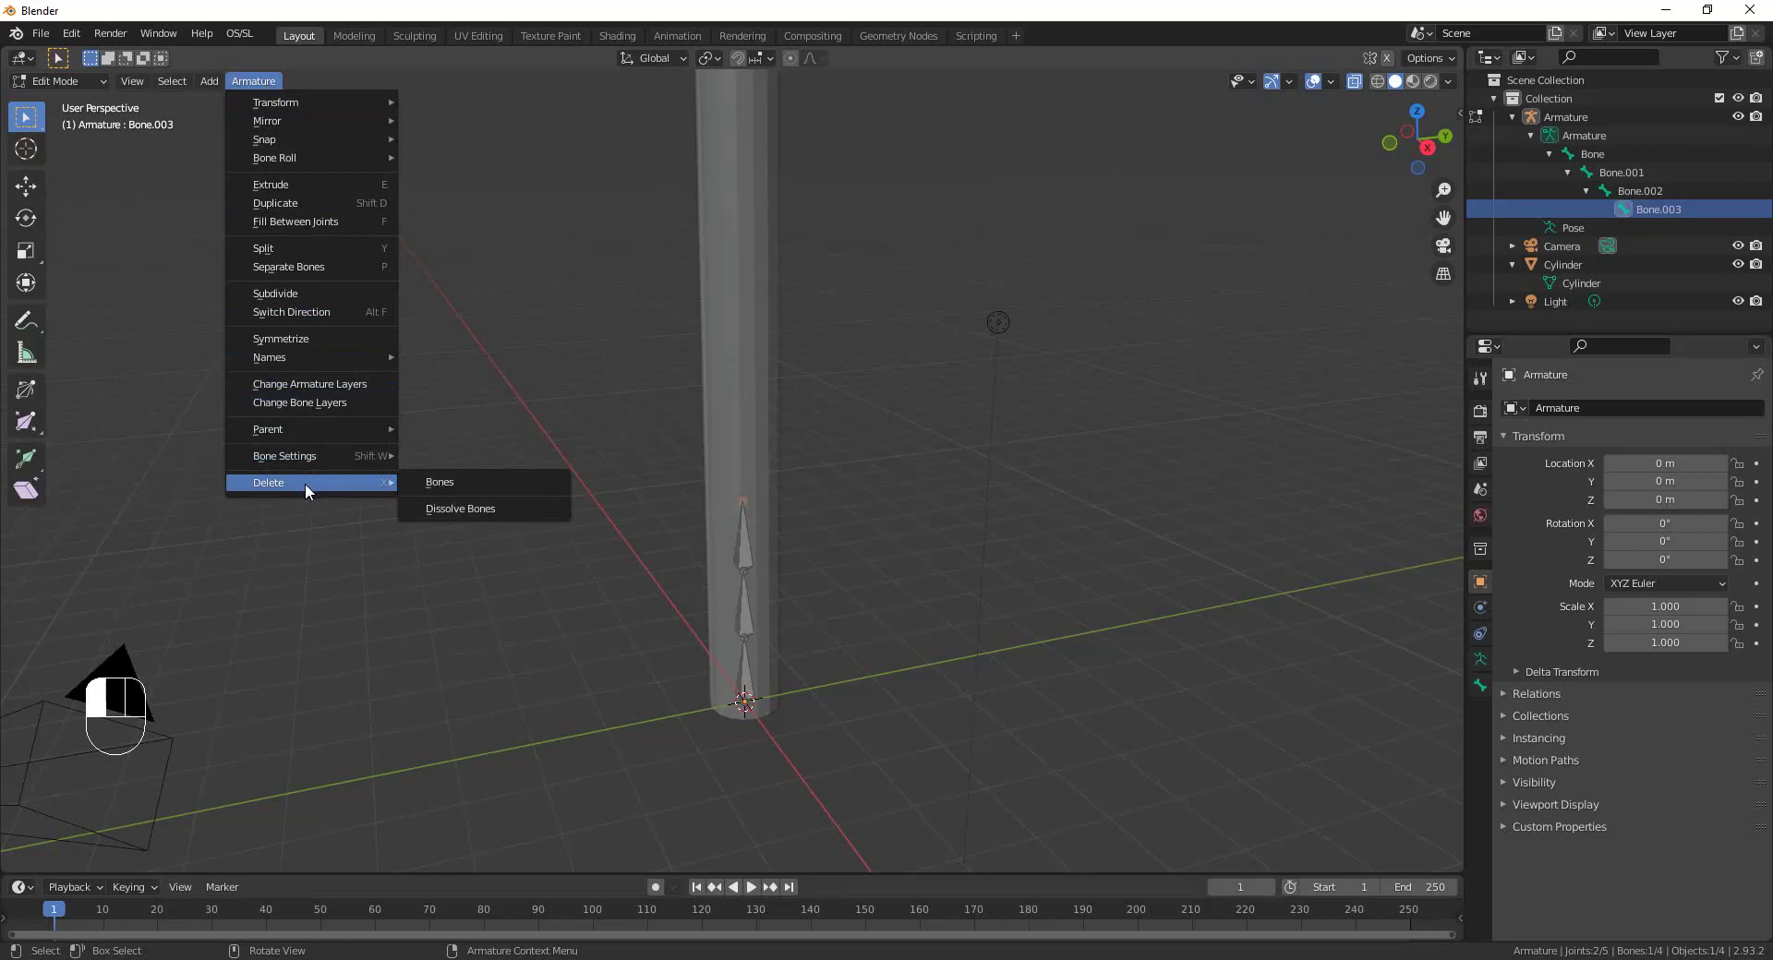
left_click(458, 483)
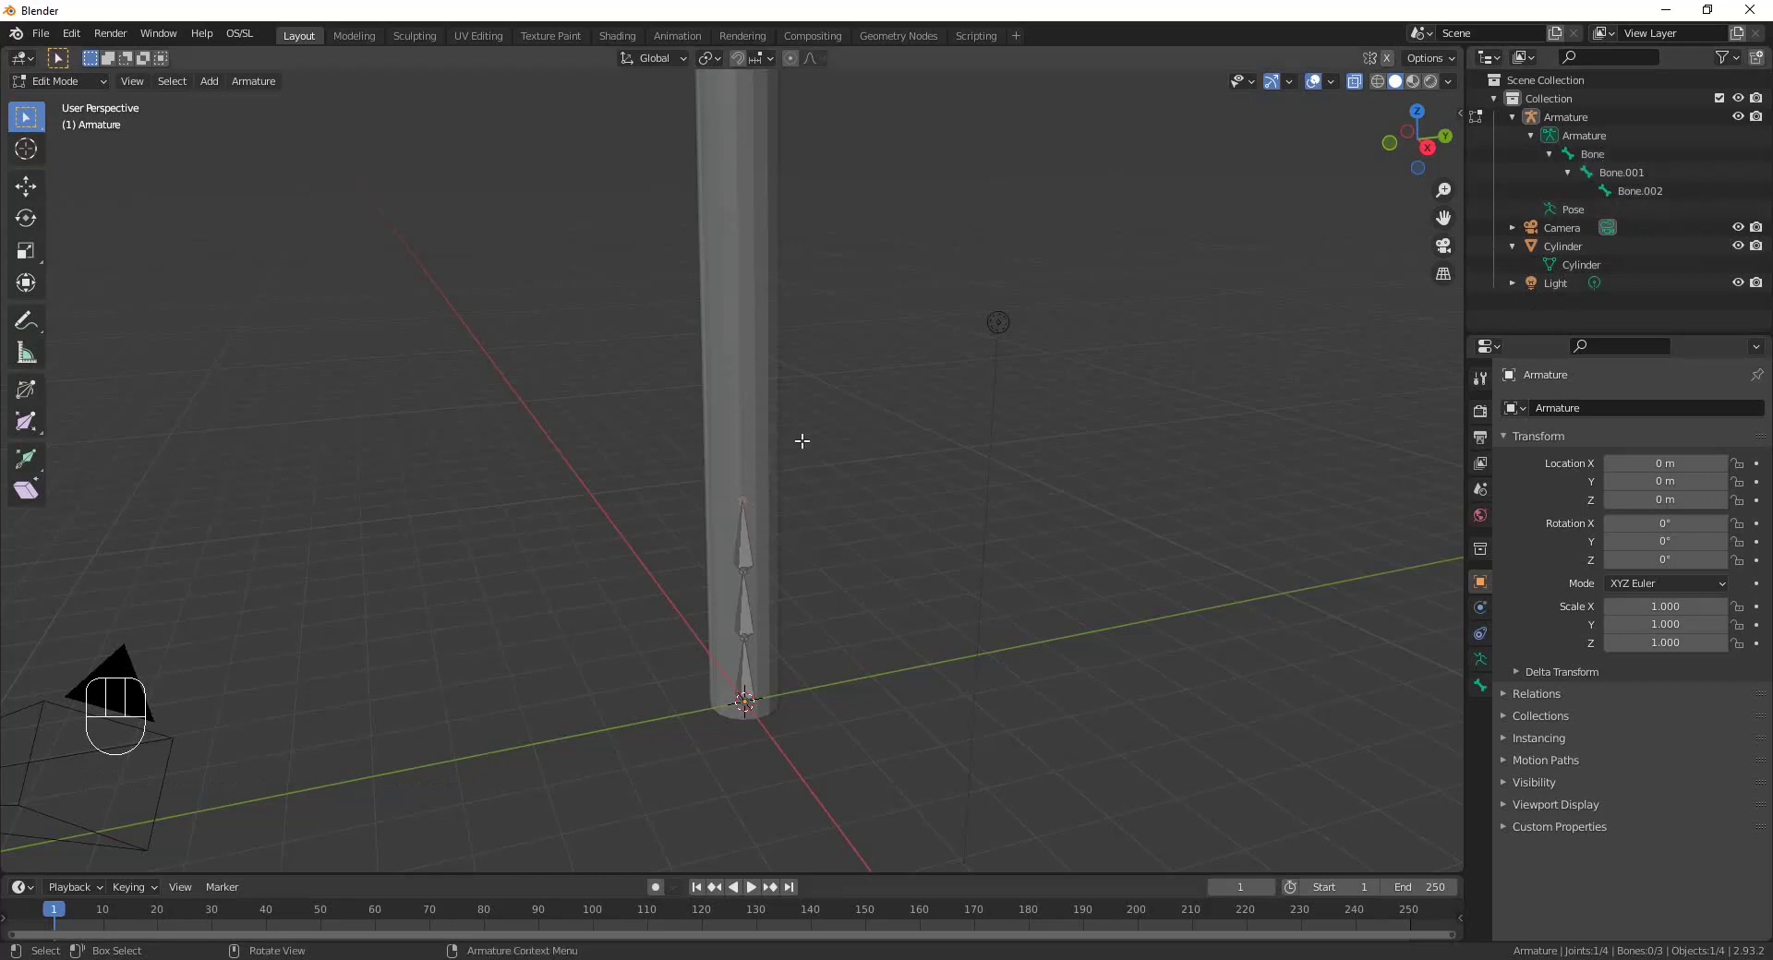
Extrude a new 1 m Bone.003 straight up Z from Bone.002's tip.
key("e")
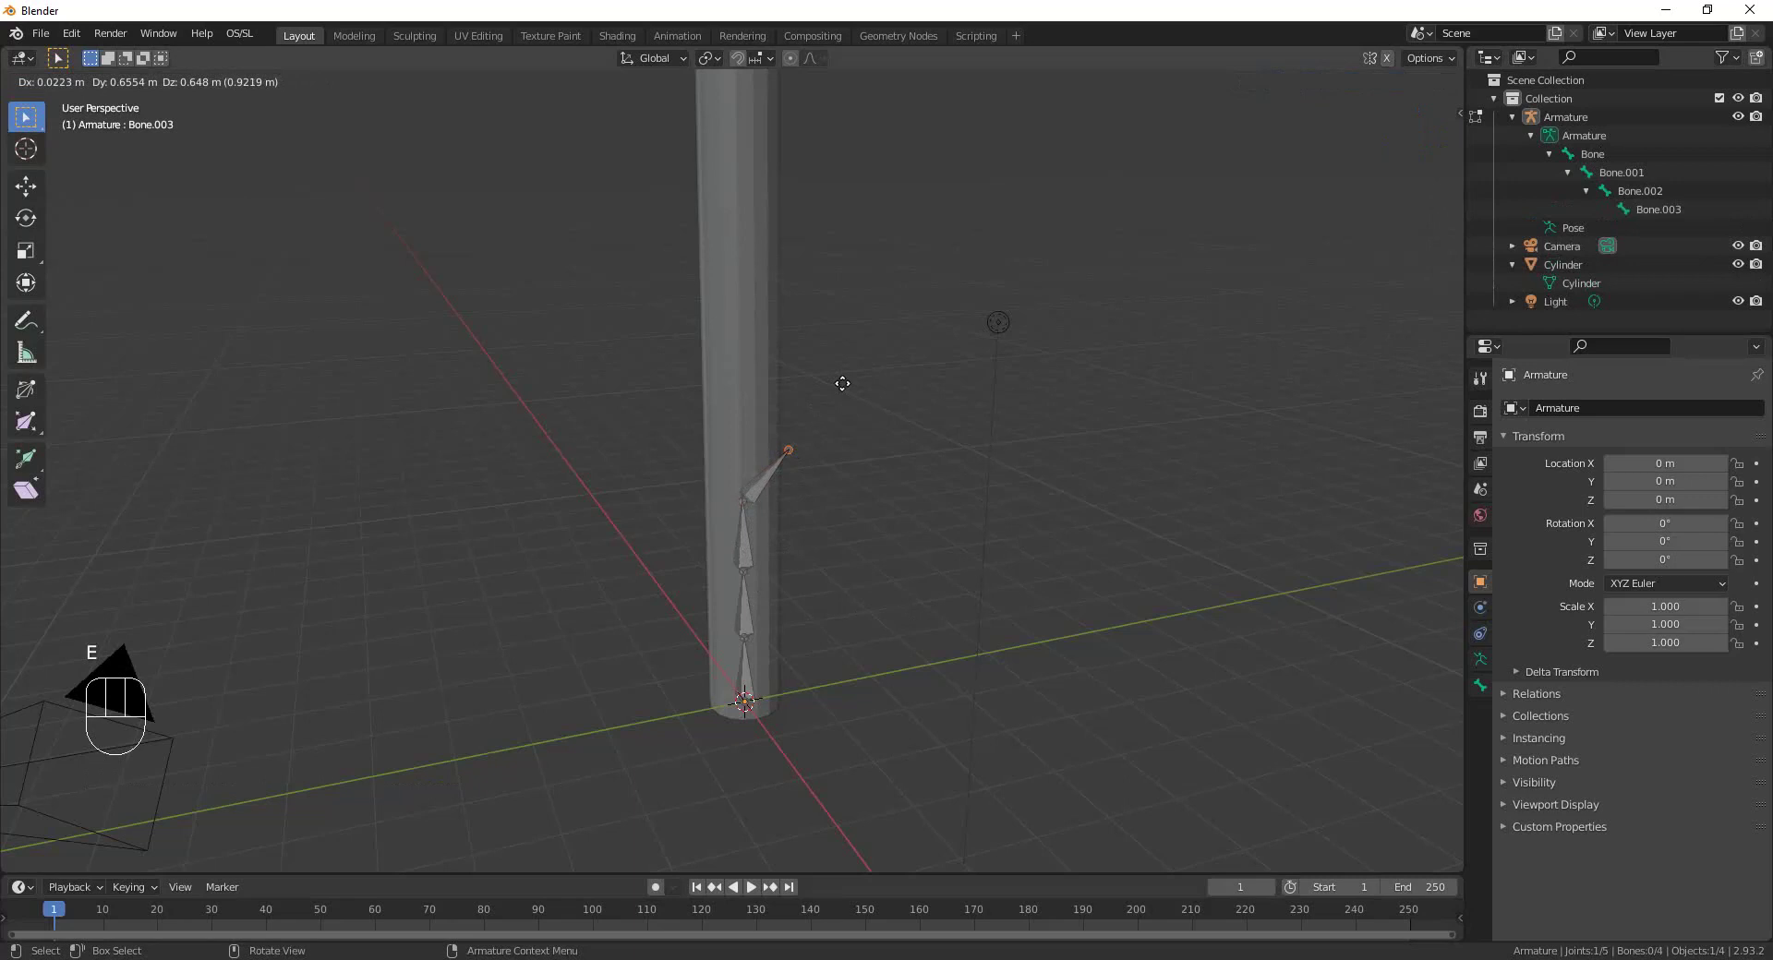
type("z")
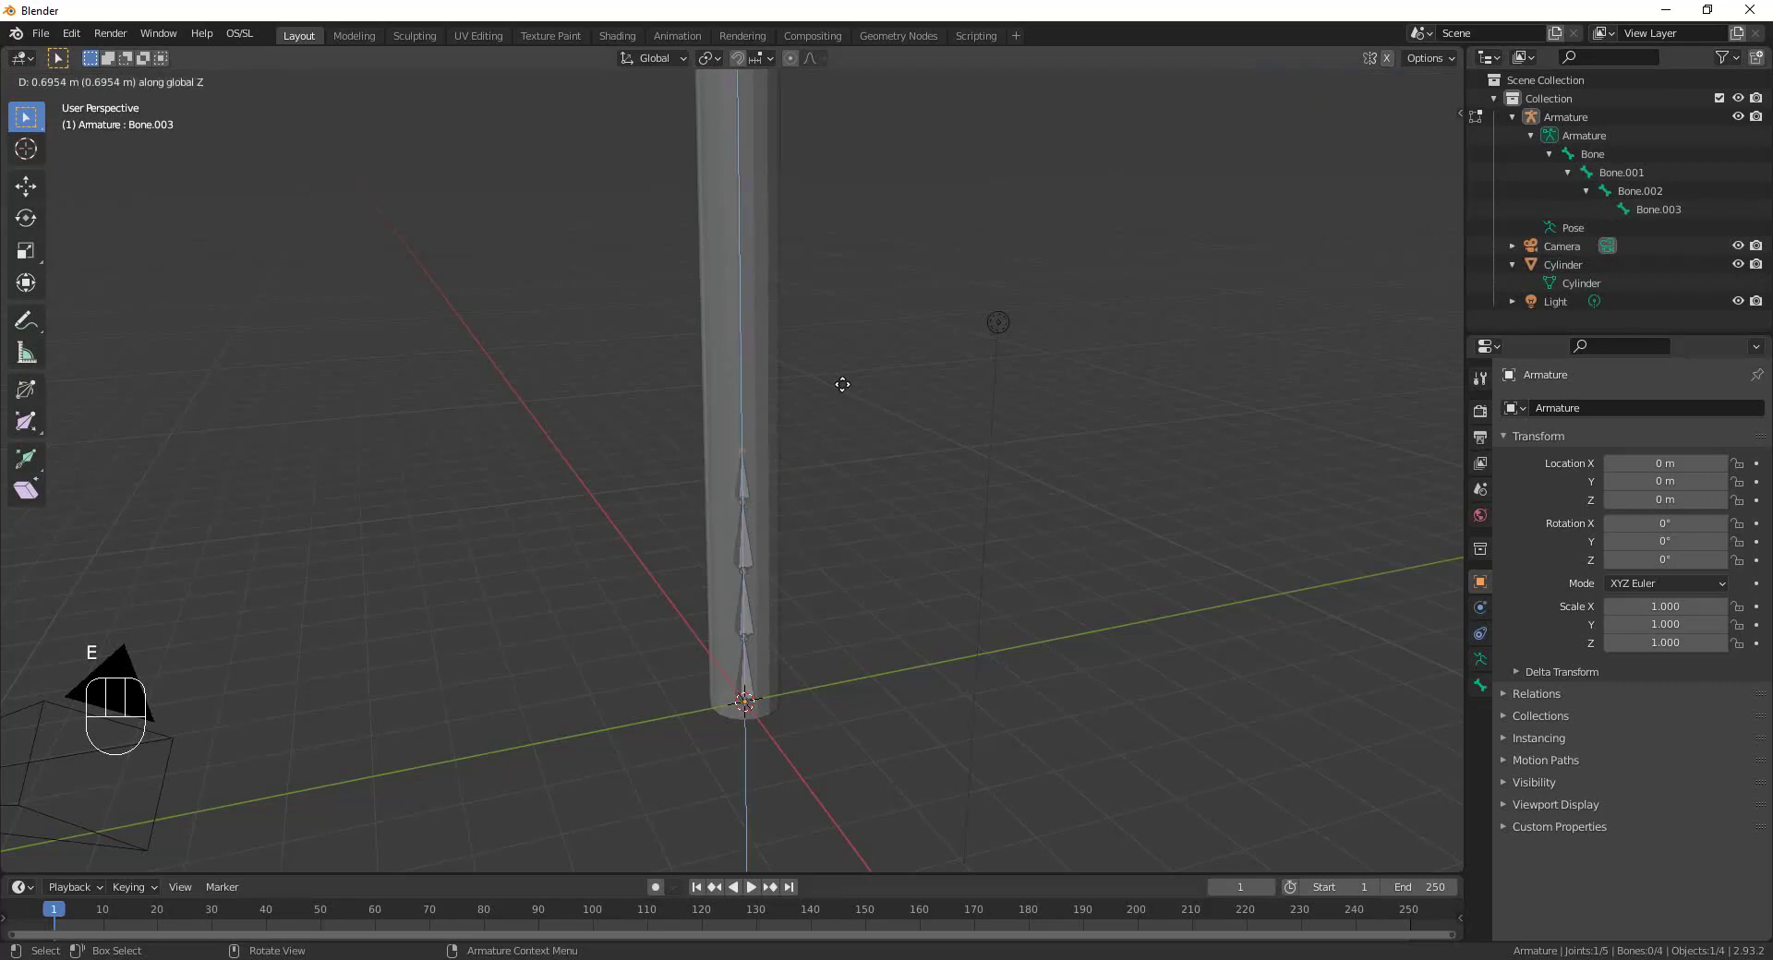
type("1")
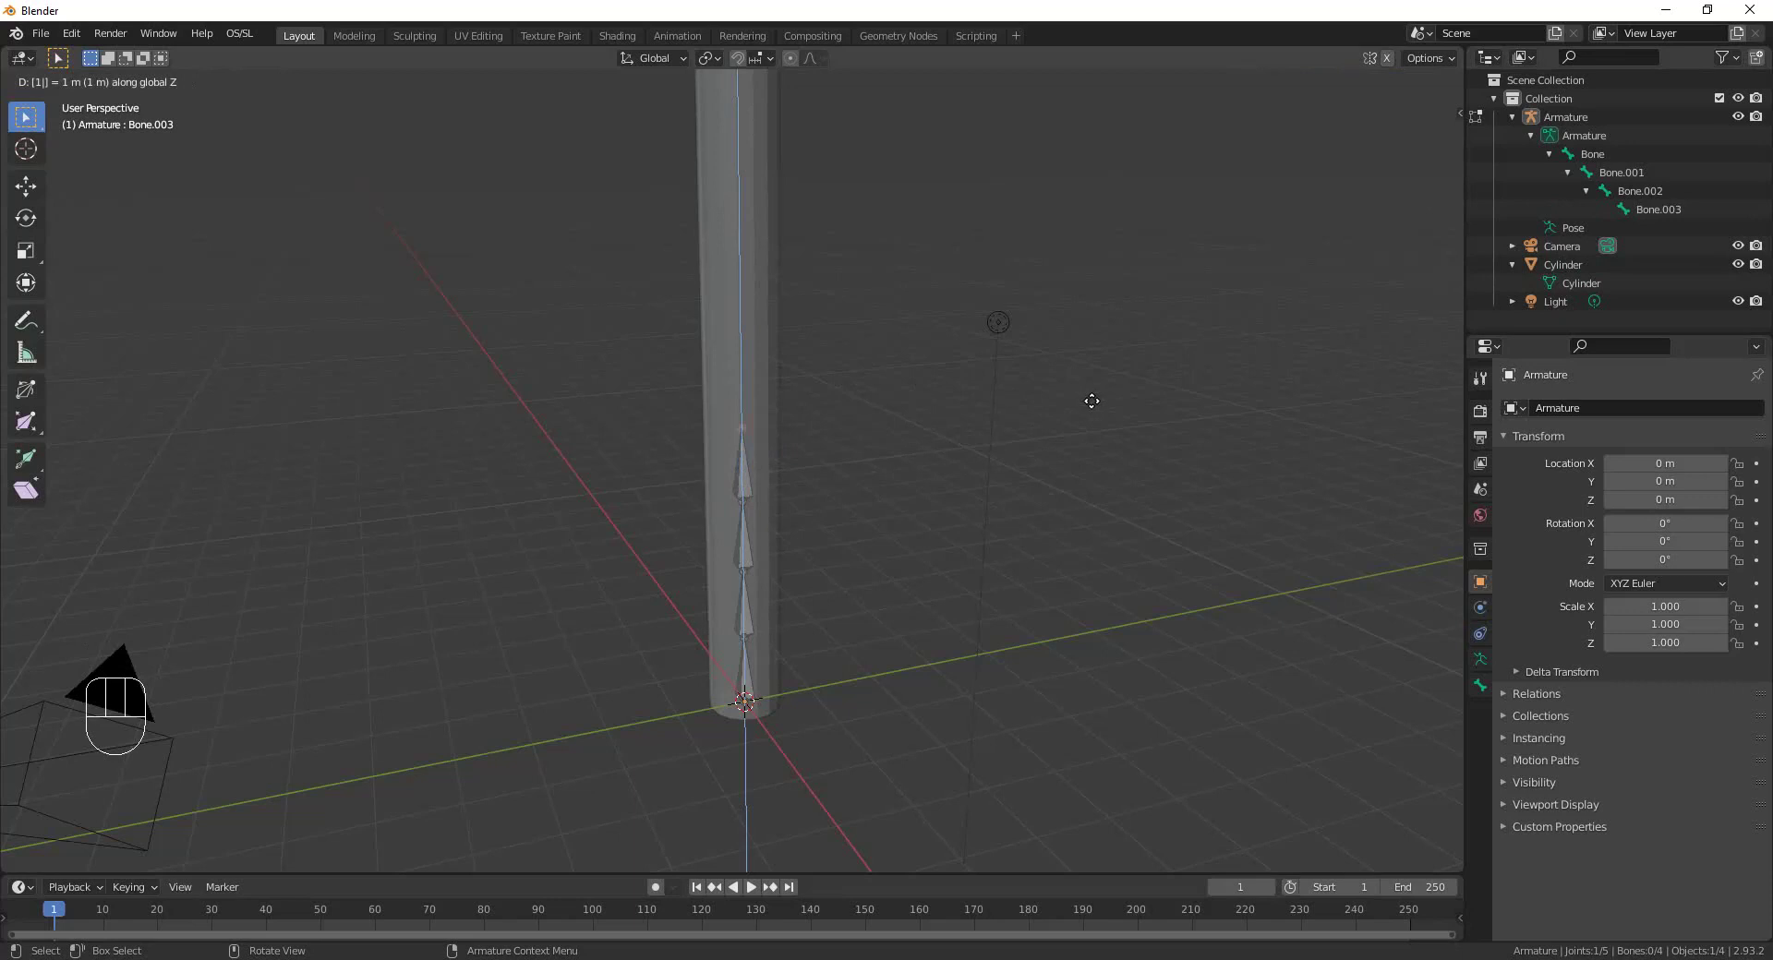
key("Return")
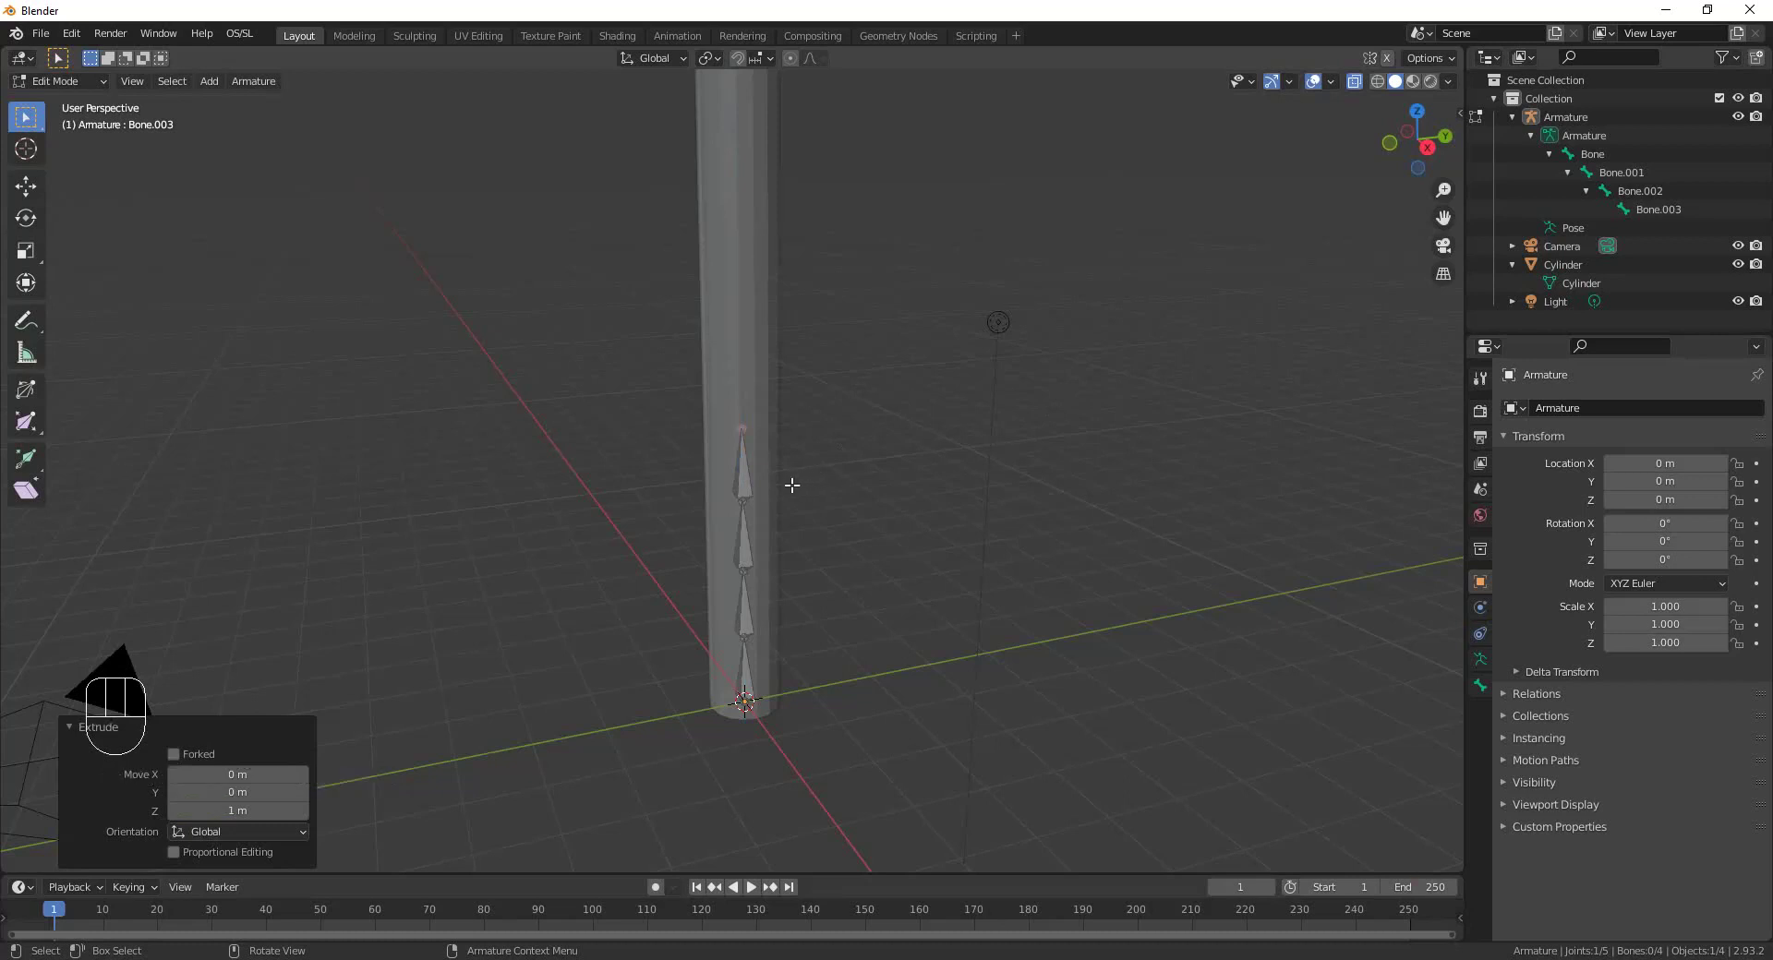
Reselect the top Bone.003, start an extrusion and cancel it, leaving zero-length Bone.004 and Bone.005.
left_click(1651, 213)
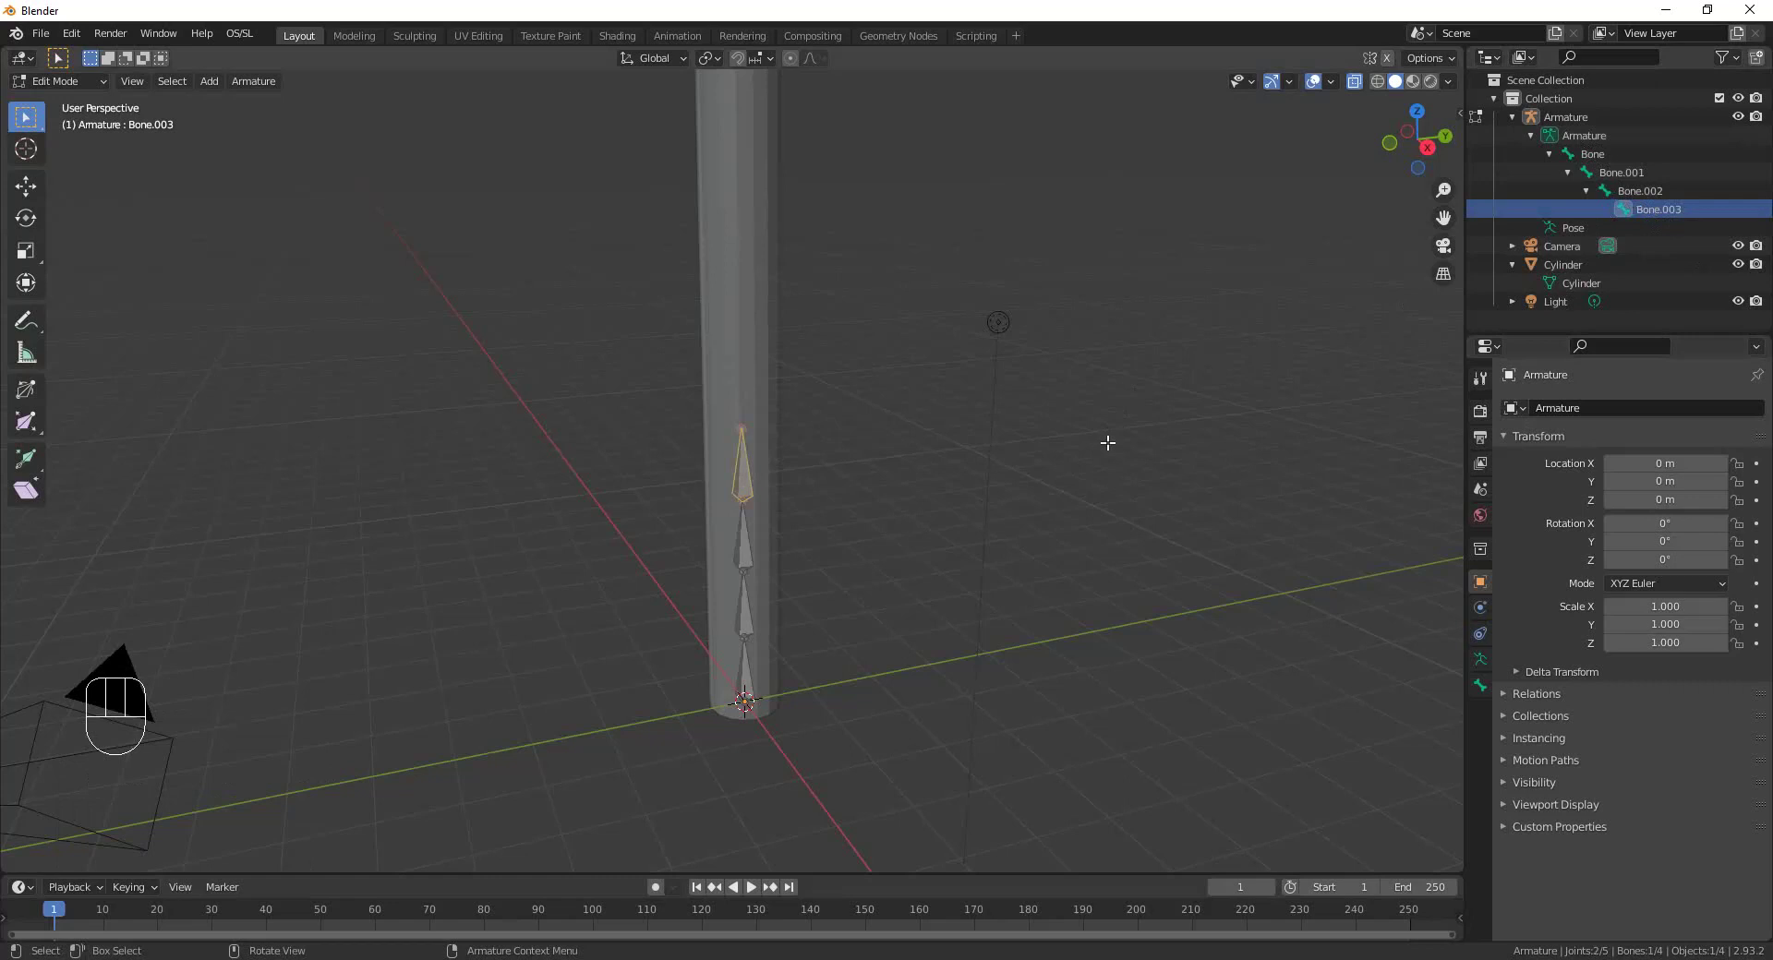
left_click(745, 552)
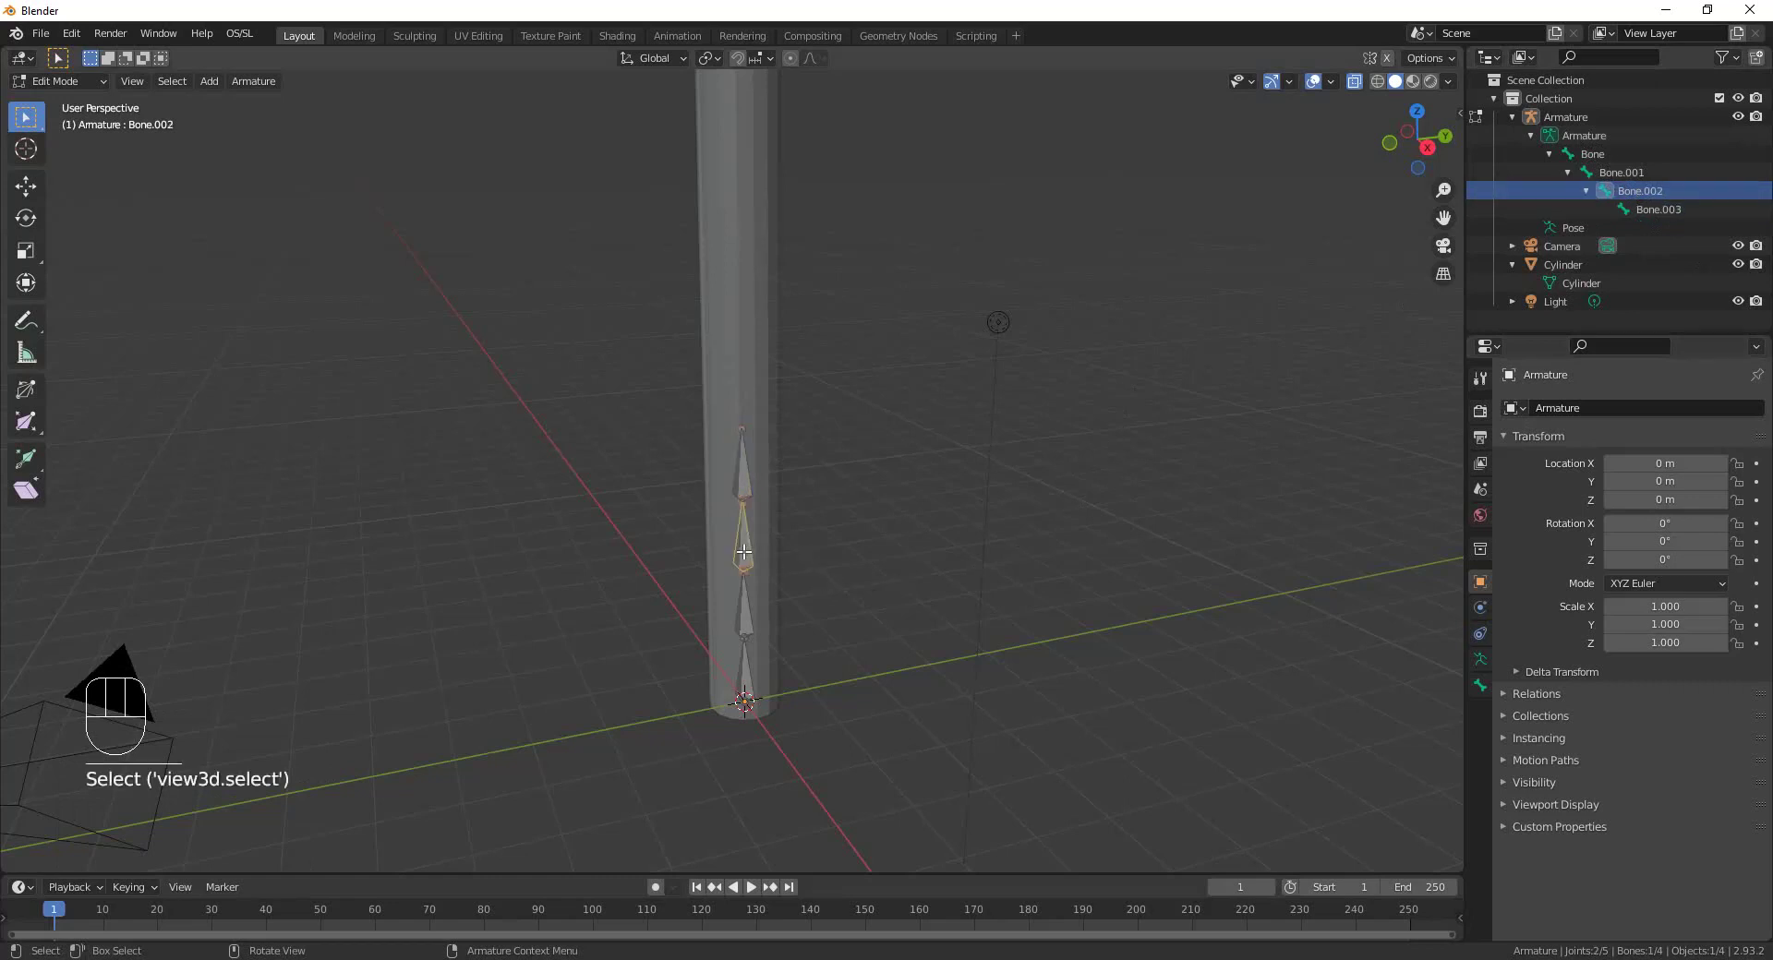
left_click(746, 473)
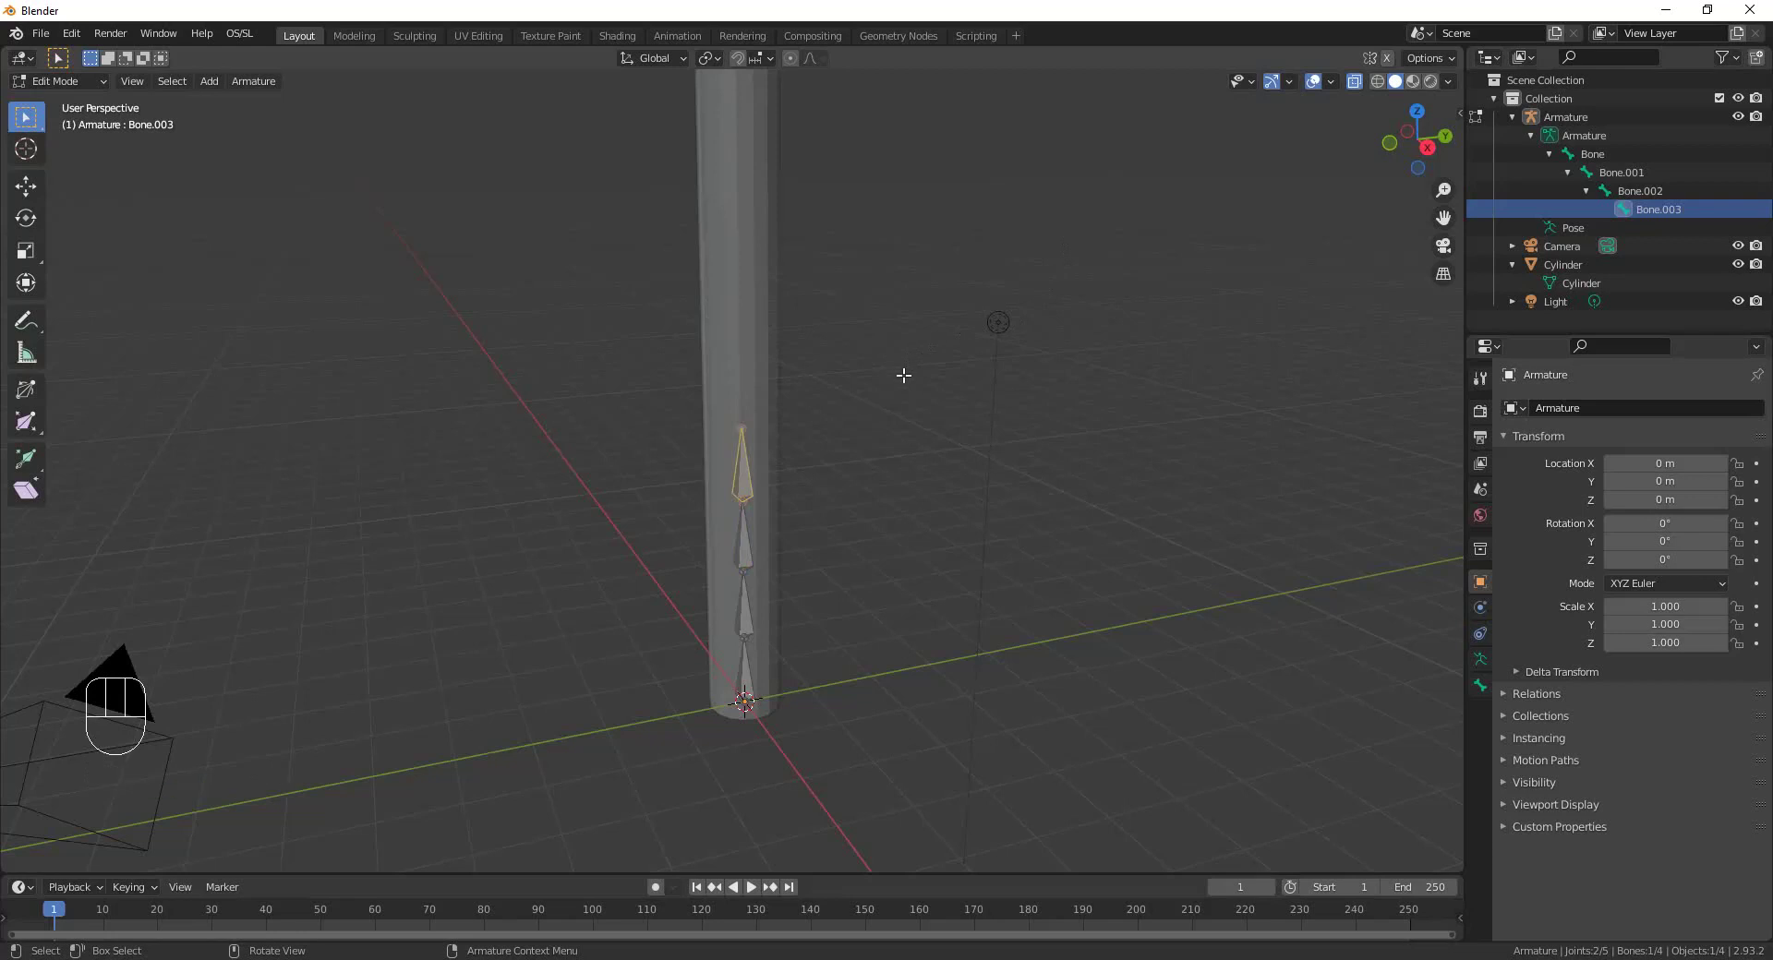
key("e")
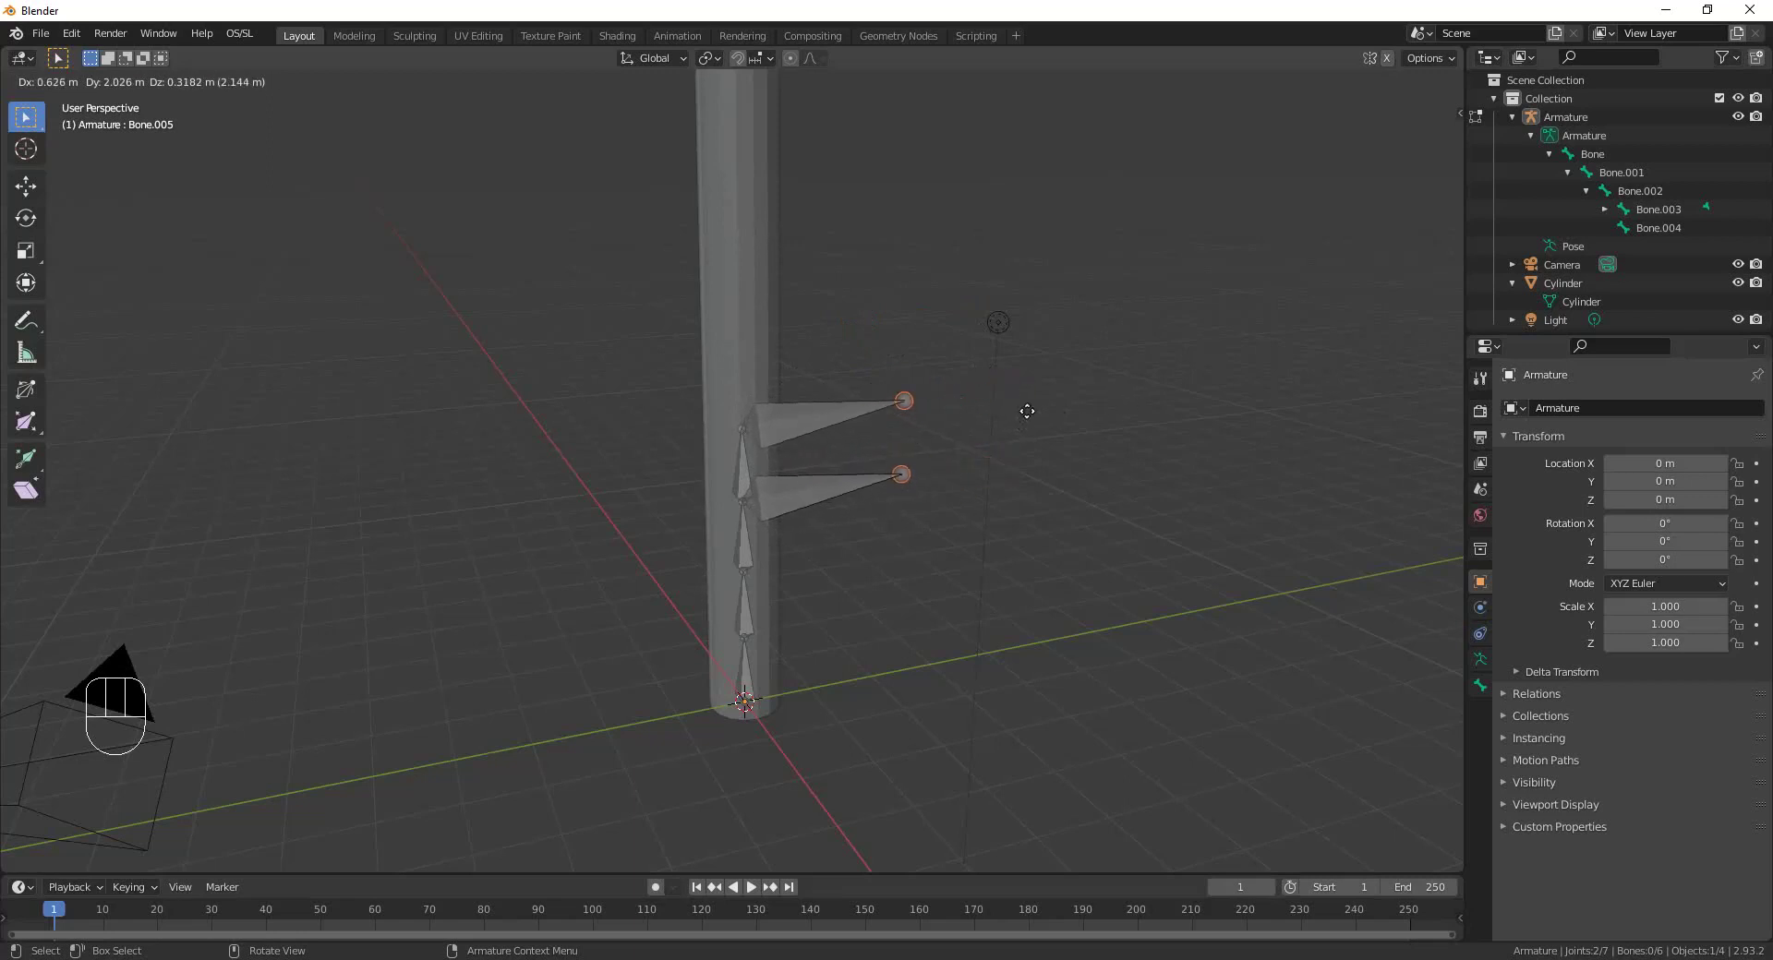
right_click(1072, 356)
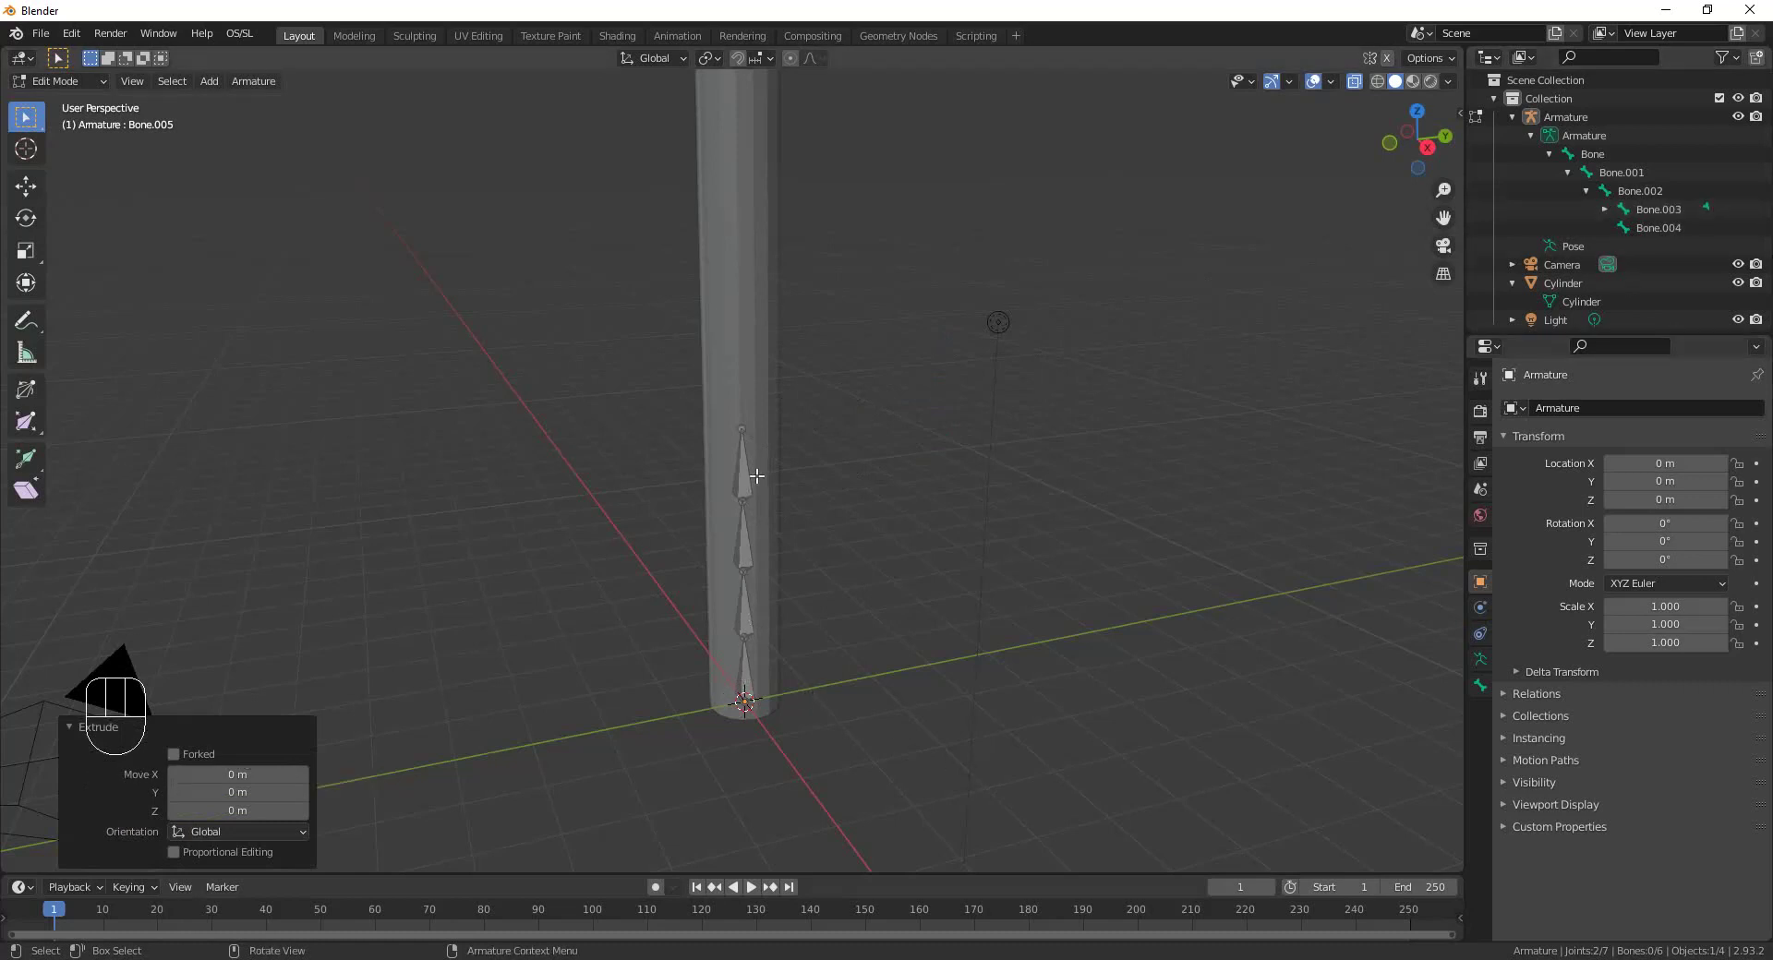
left_click(1607, 209)
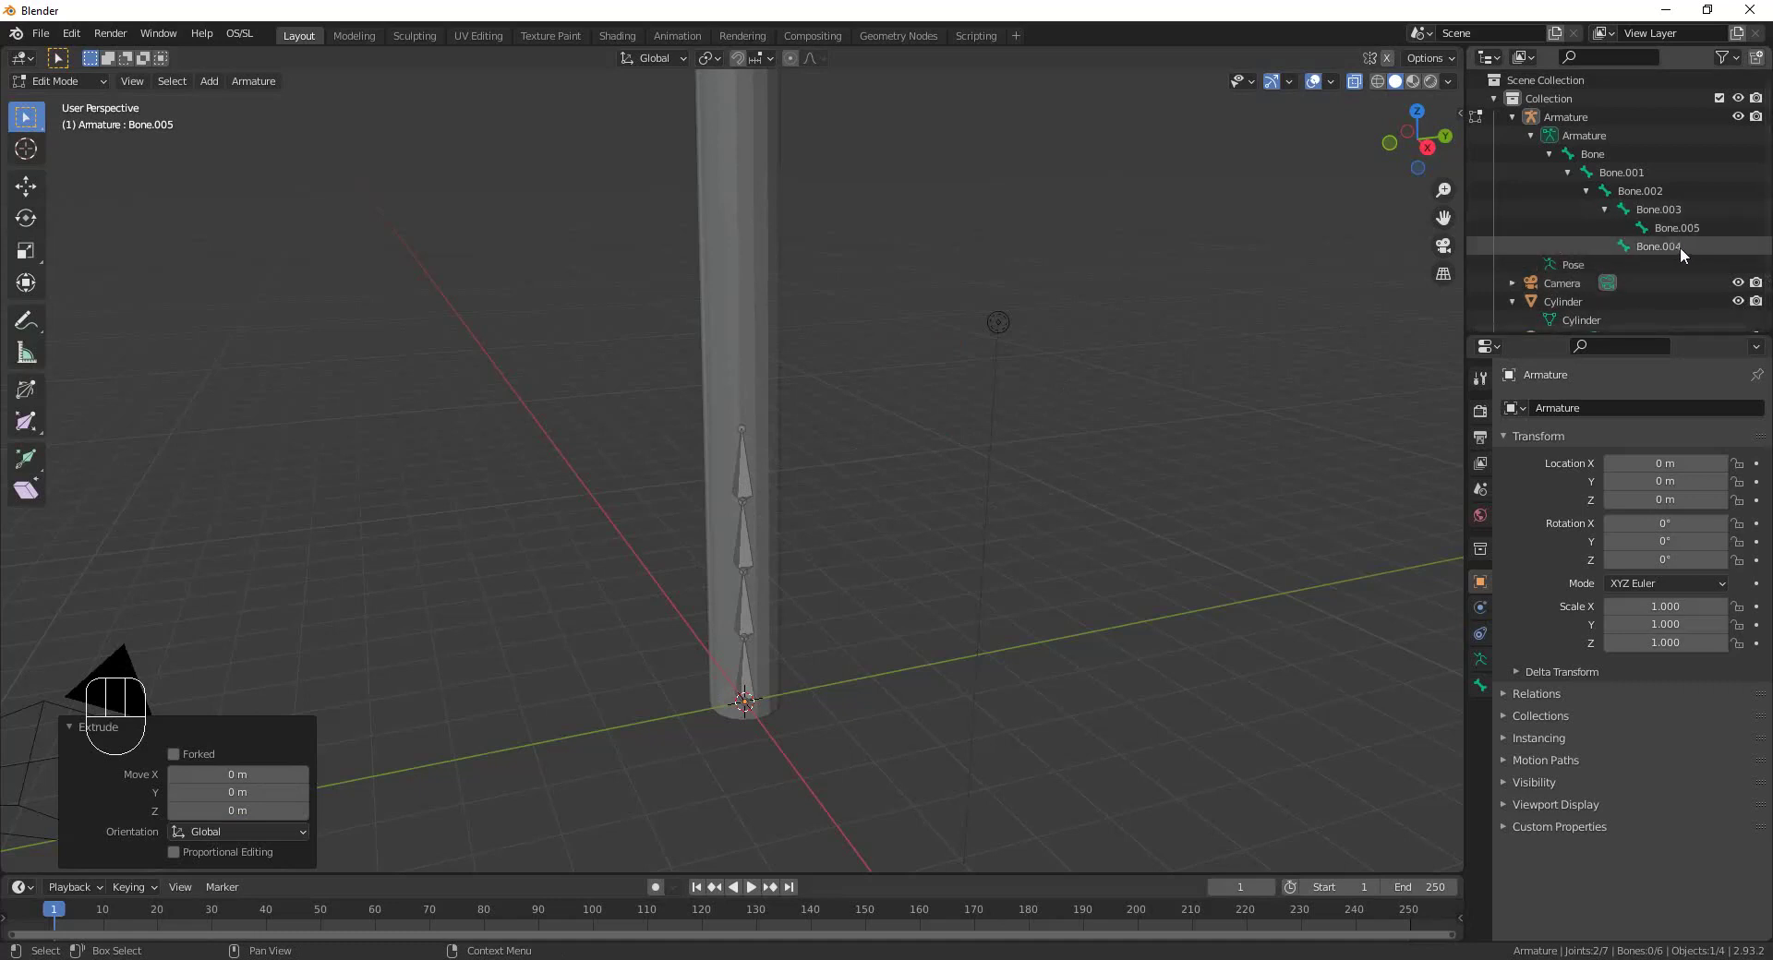
Delete the stray Bone.004 and Bone.005 from the armature.
left_click(1683, 244)
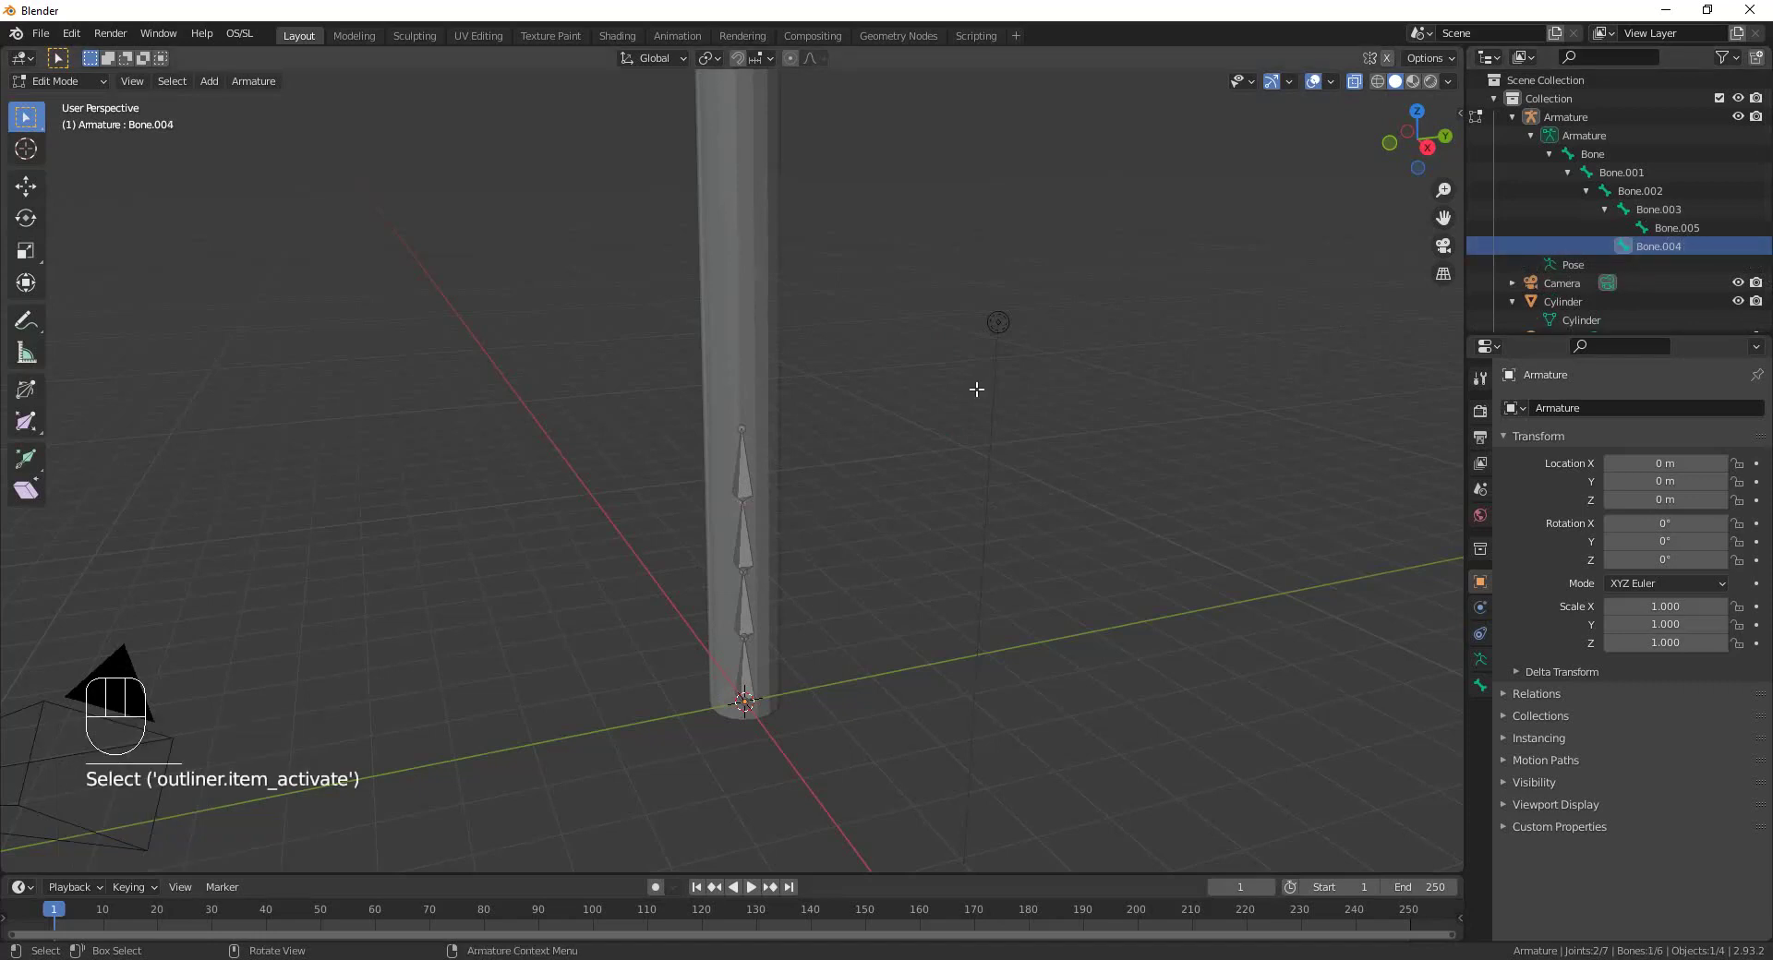
key("x")
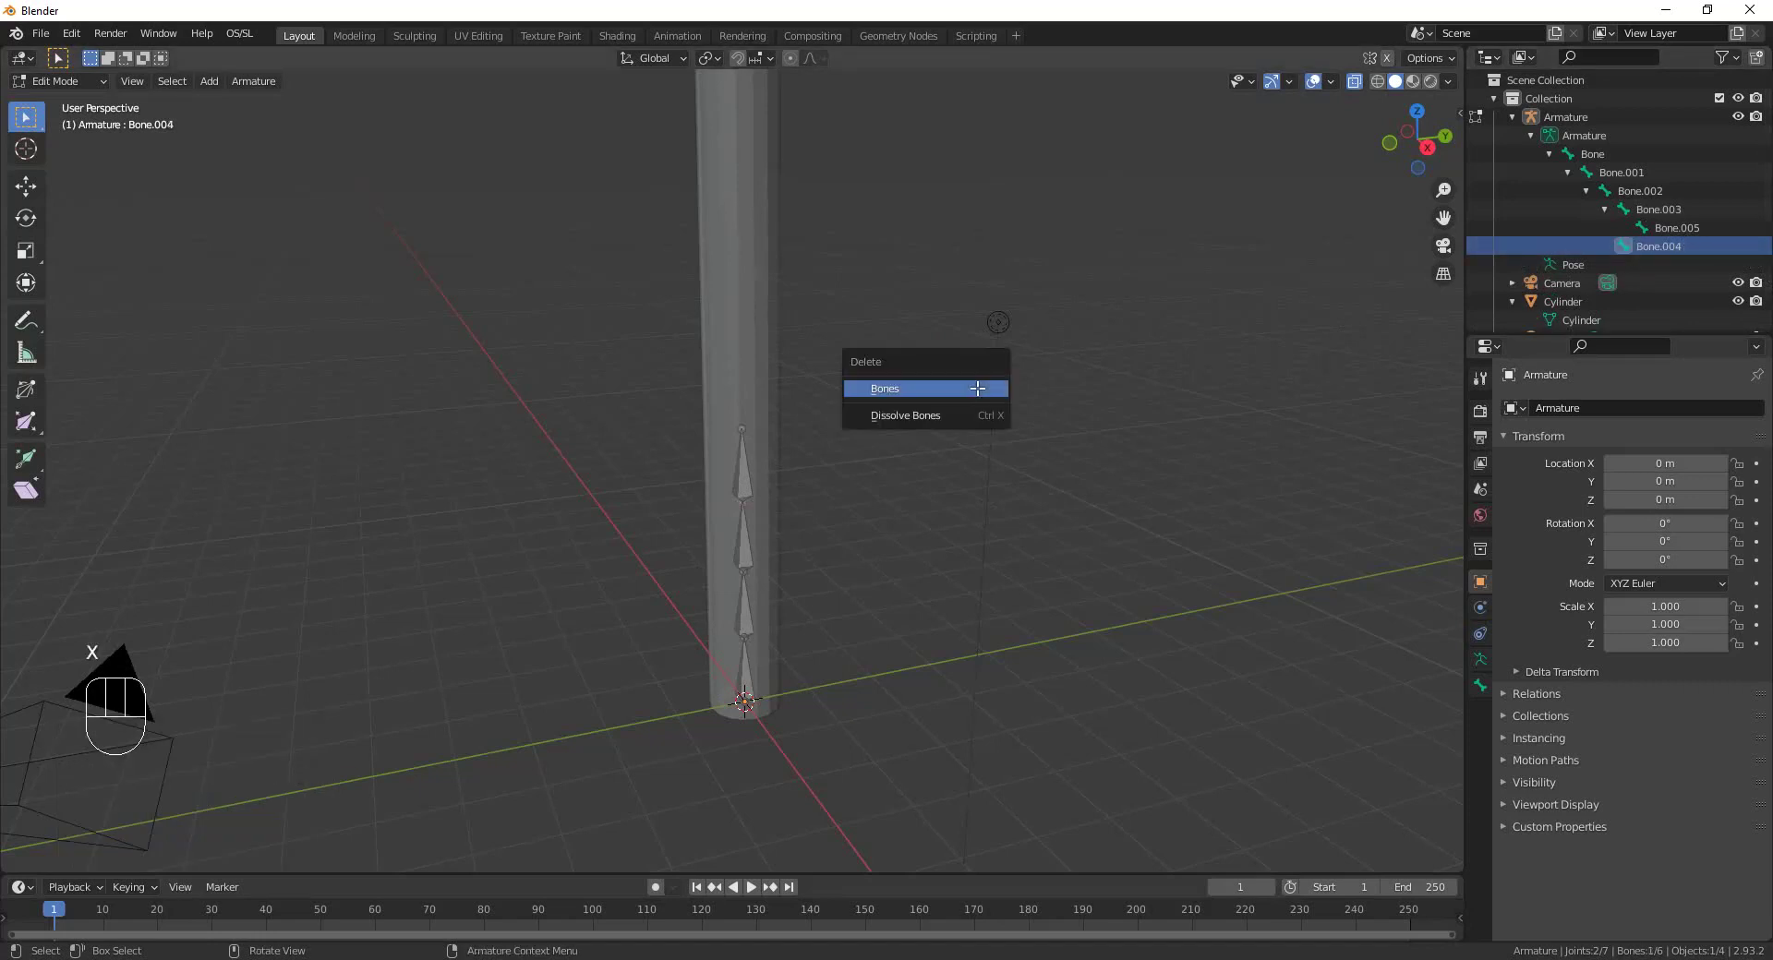
left_click(978, 386)
left_click(1670, 231)
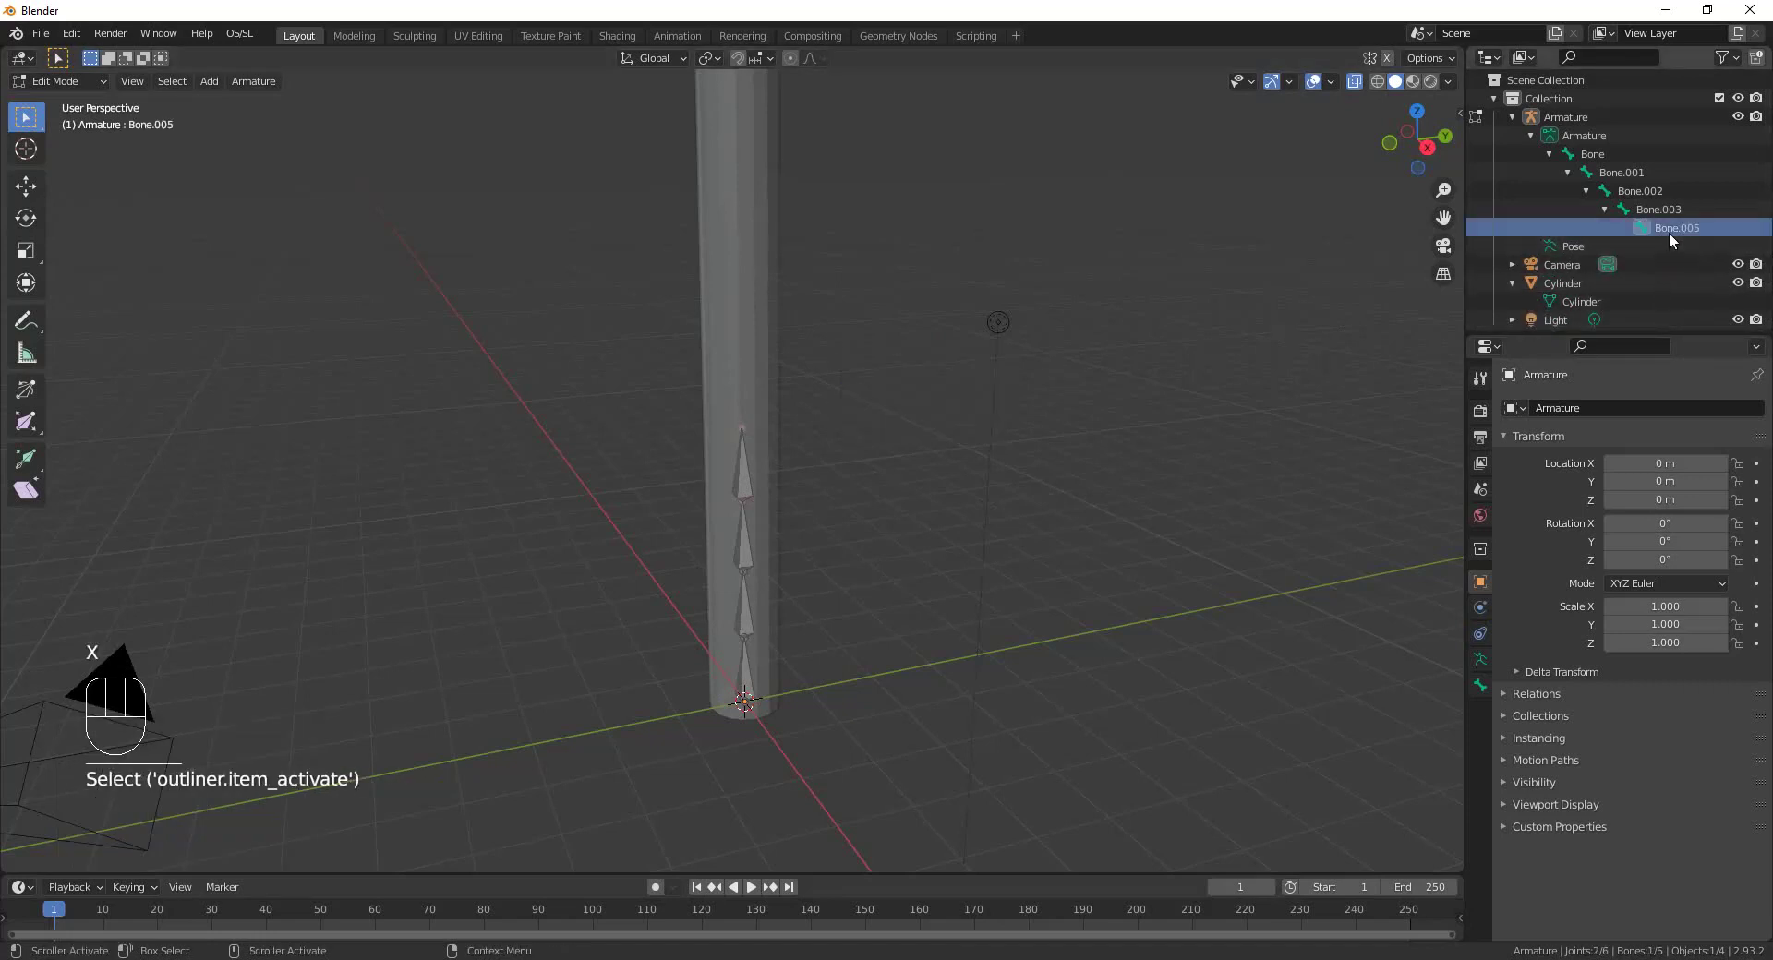
key("x")
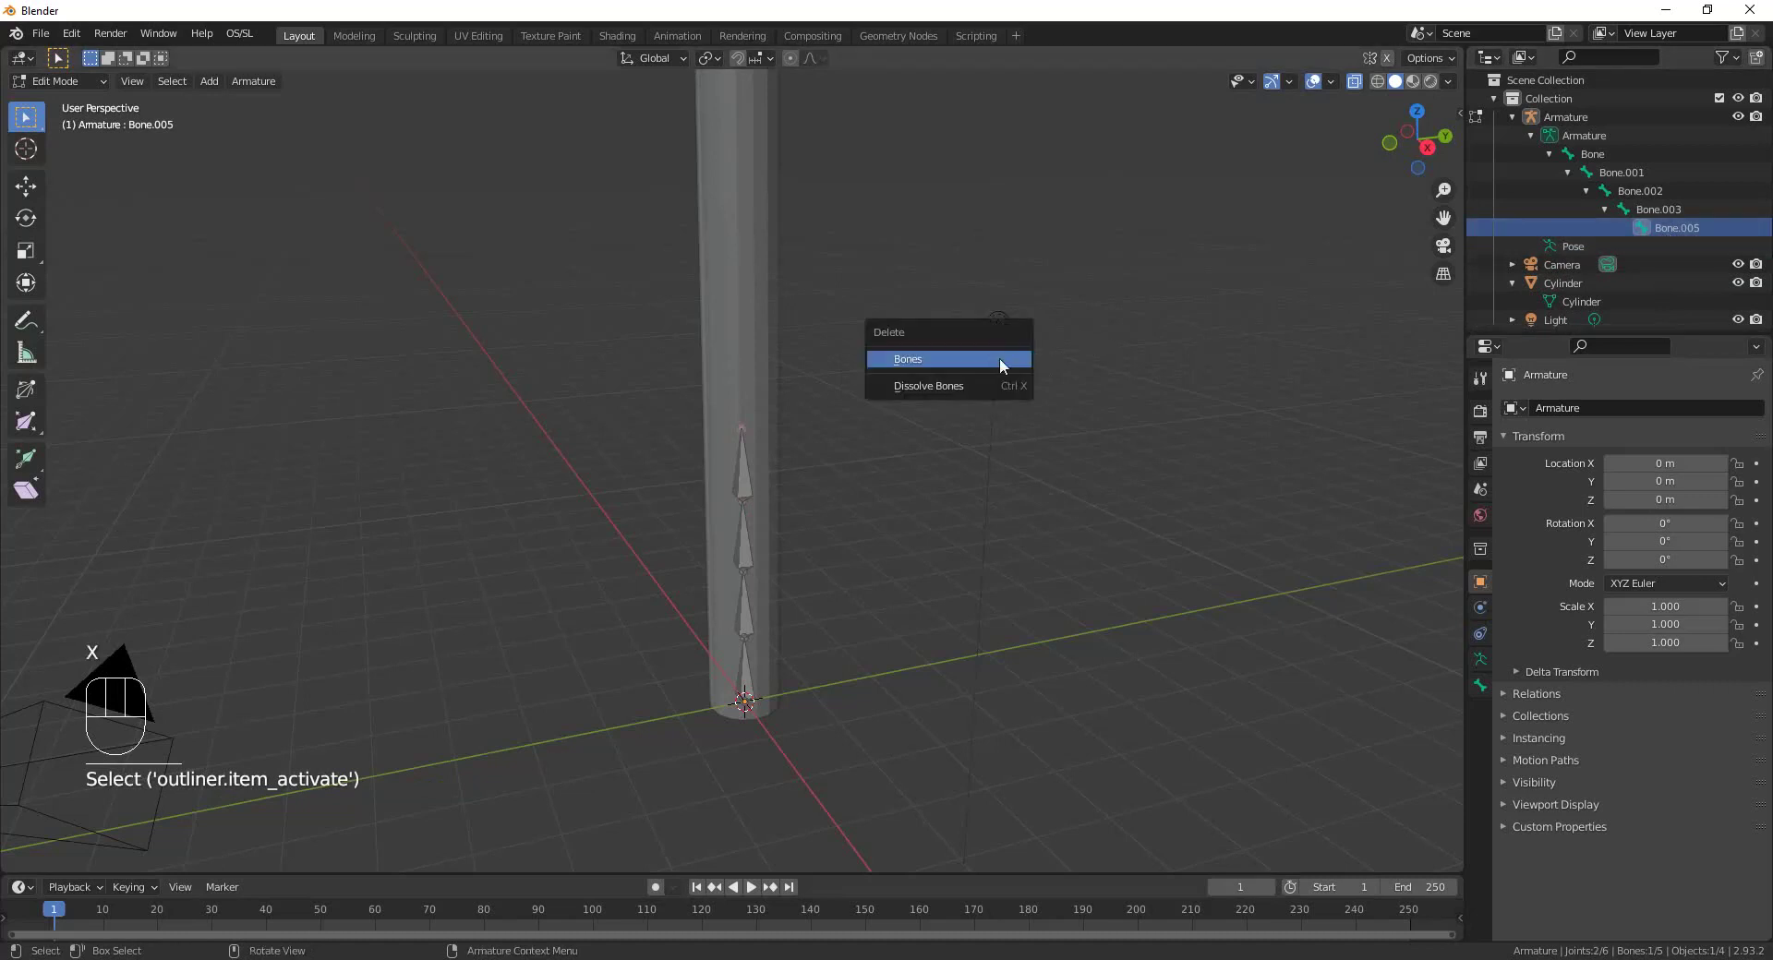
left_click(1000, 360)
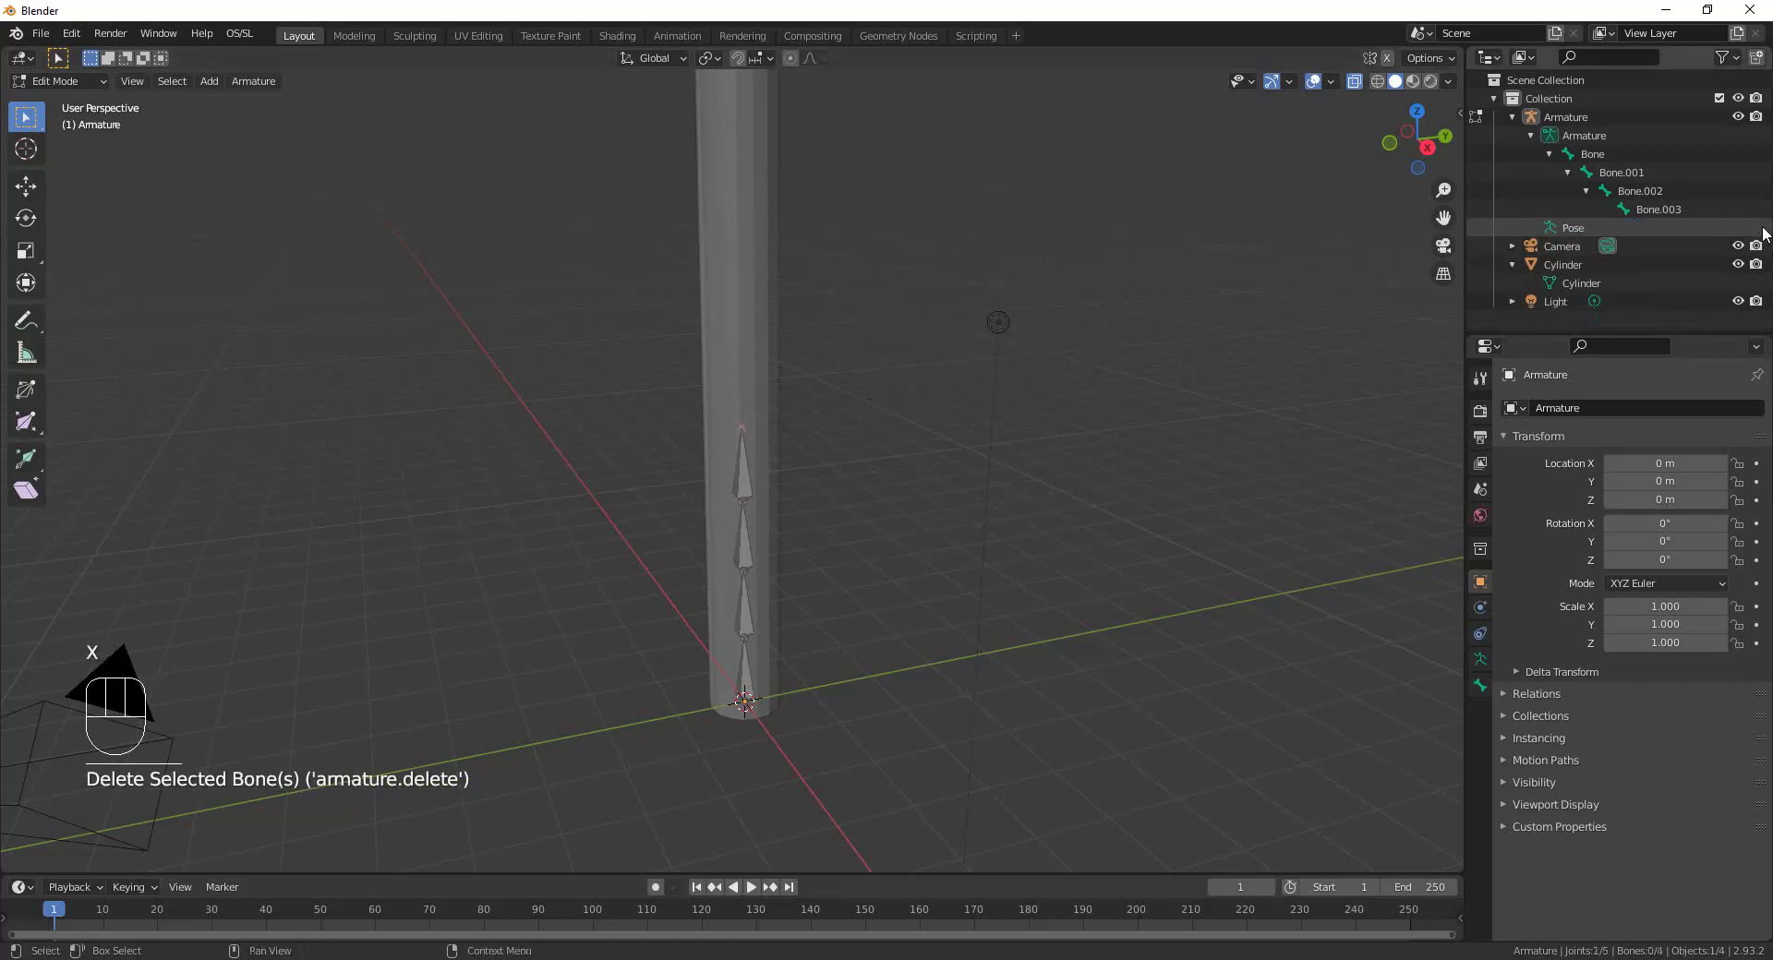
Select the remaining bones, Bone through Bone.003, in the outliner.
left_click(1592, 157)
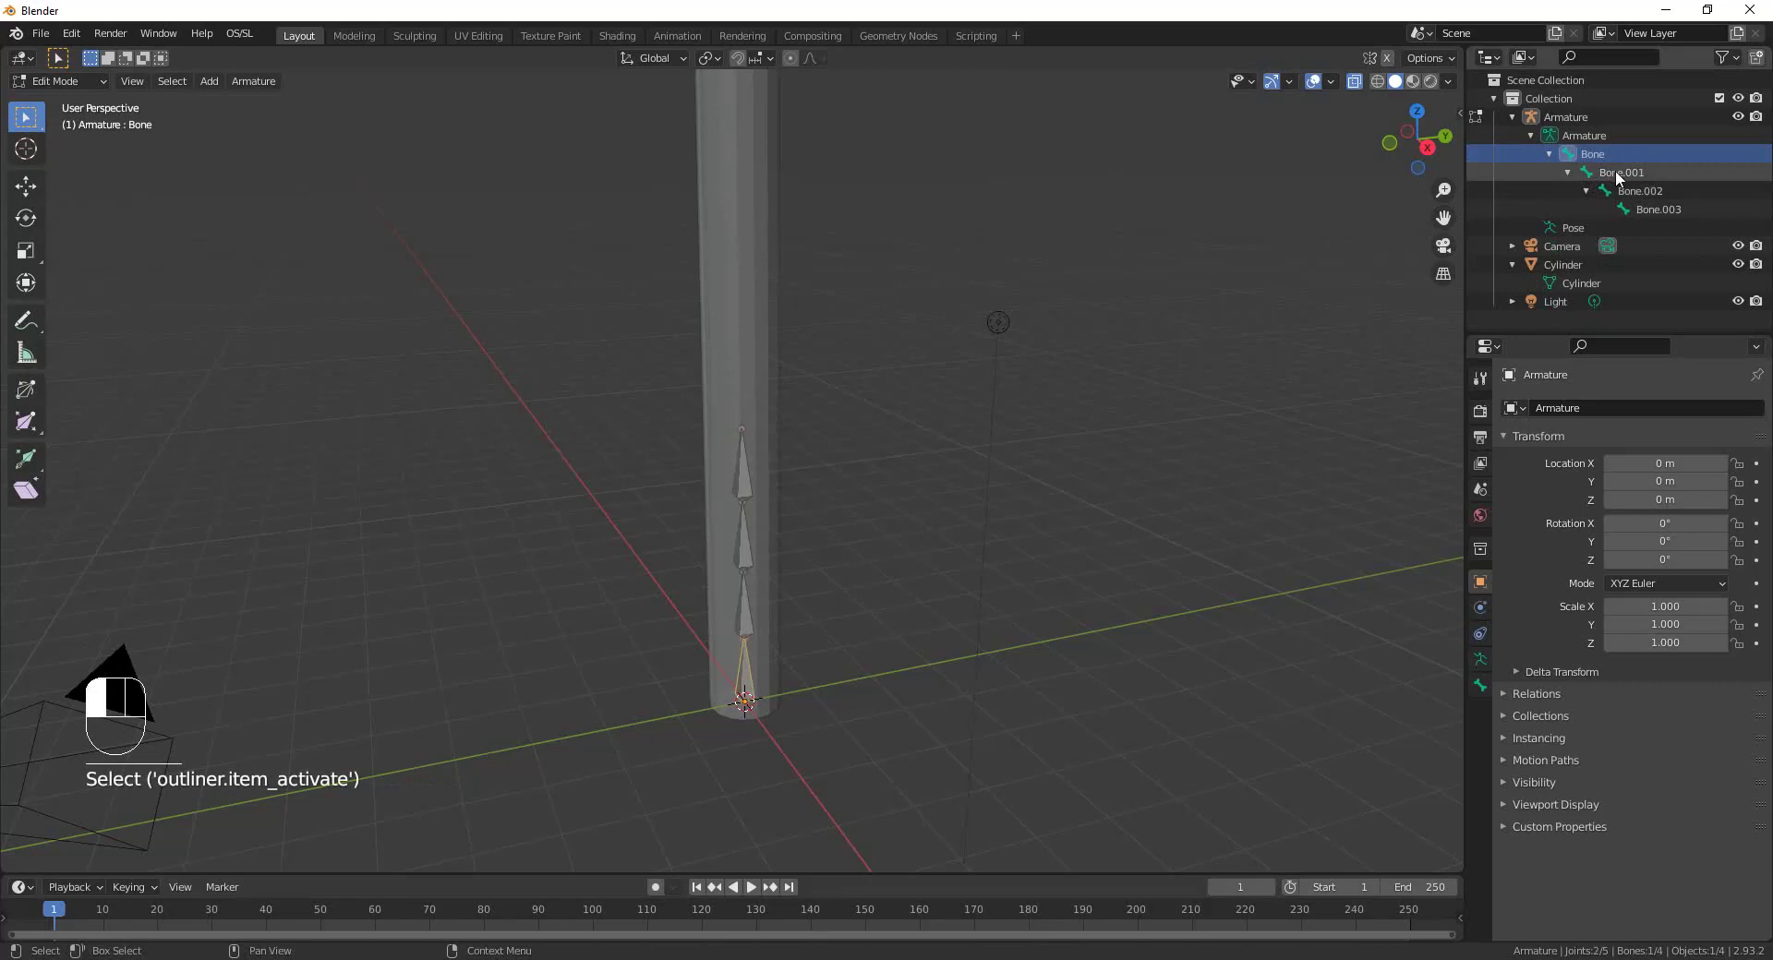
left_click(1615, 172)
left_click(1640, 190)
left_click(1668, 211)
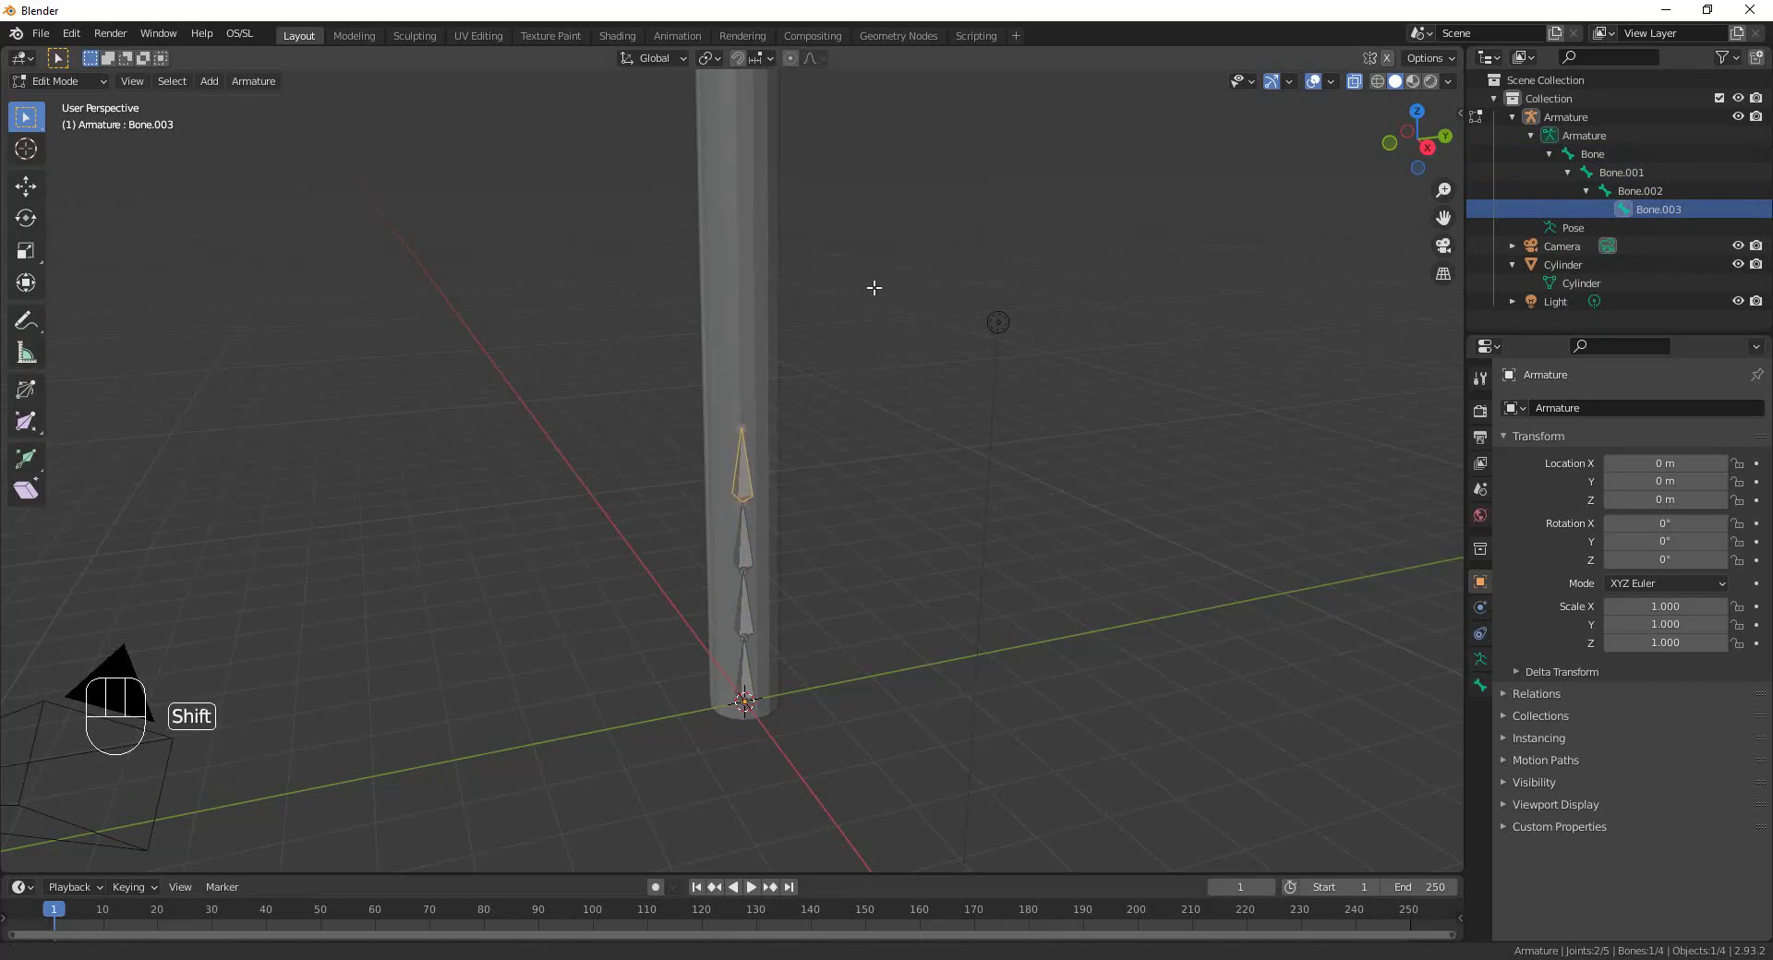
Extrude two 1 m bones straight up Z from the top tip, adding Bone.004 and Bone.005.
middle_click_drag(871, 286, 884, 403, "shift")
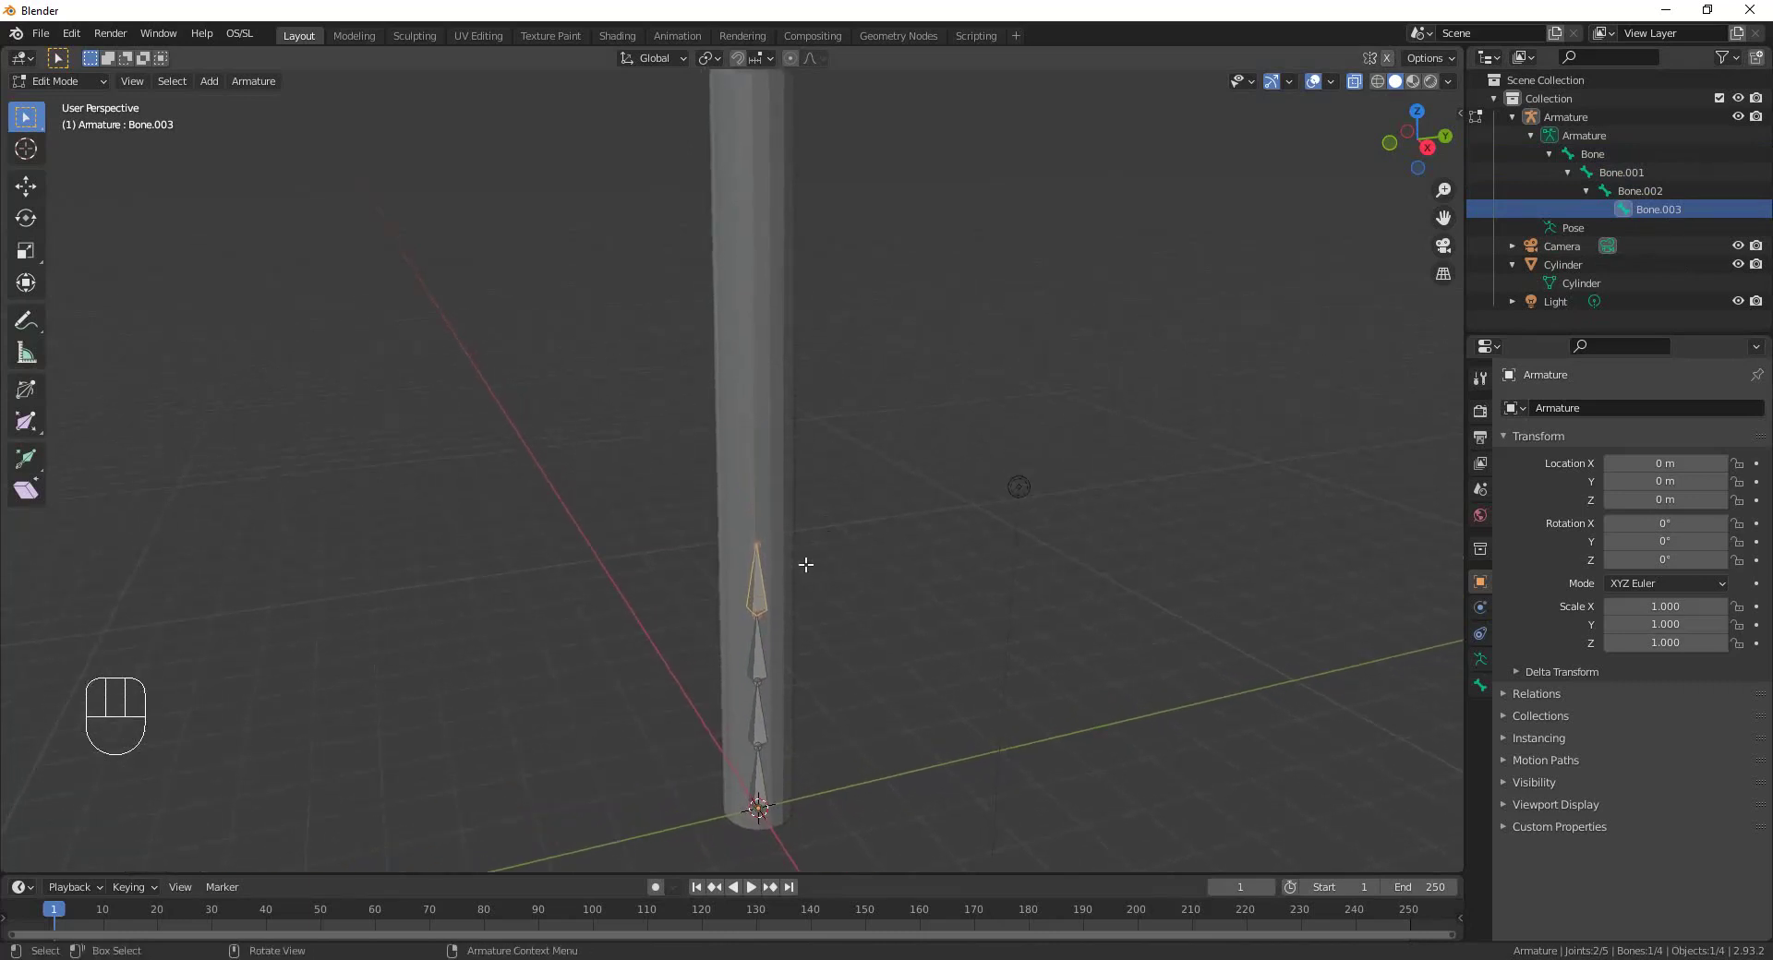
left_click(757, 546)
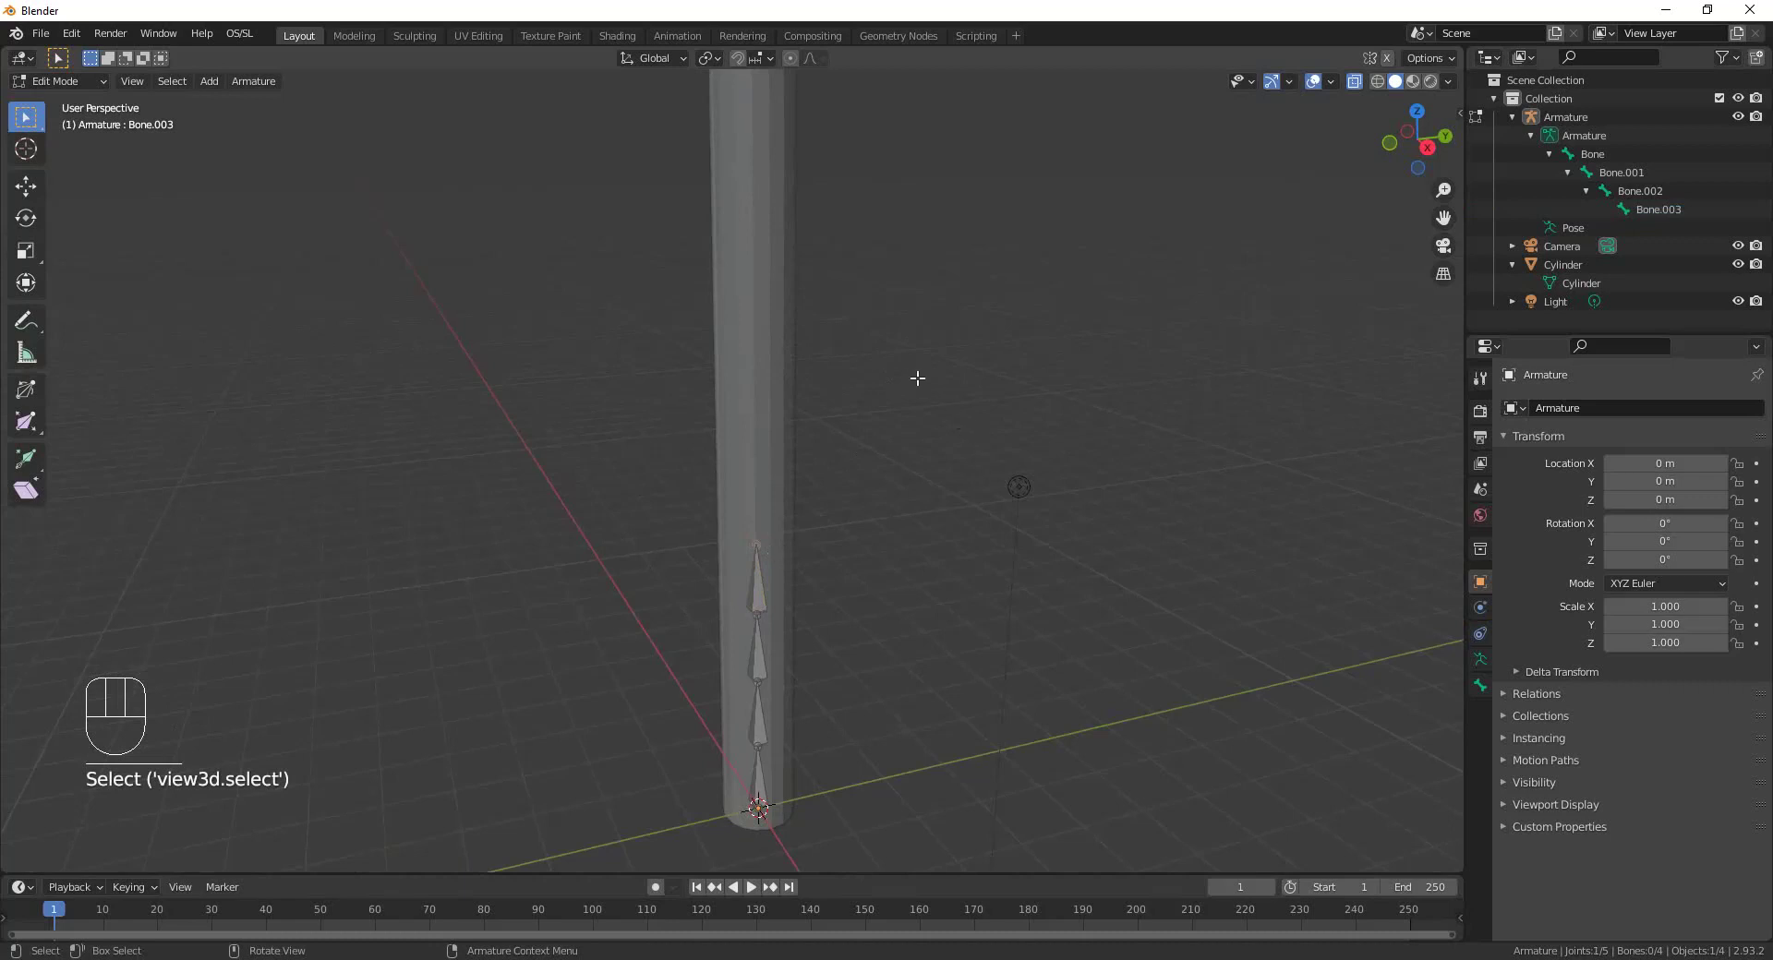
key("e")
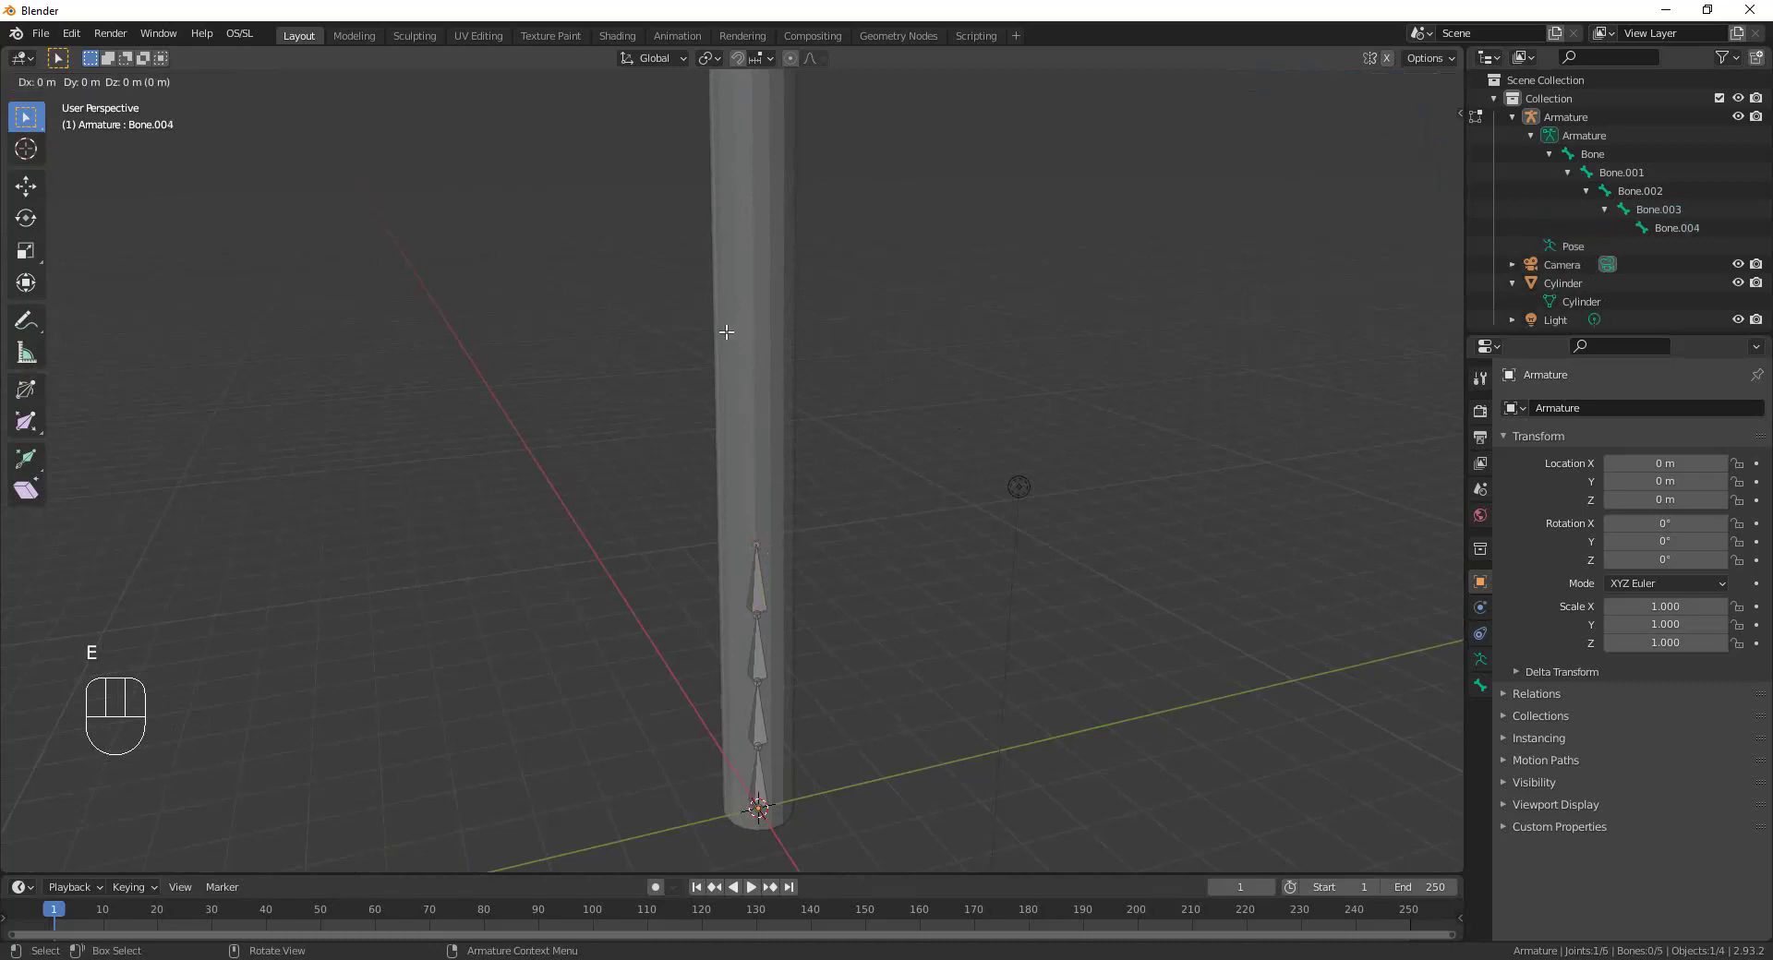
type("z")
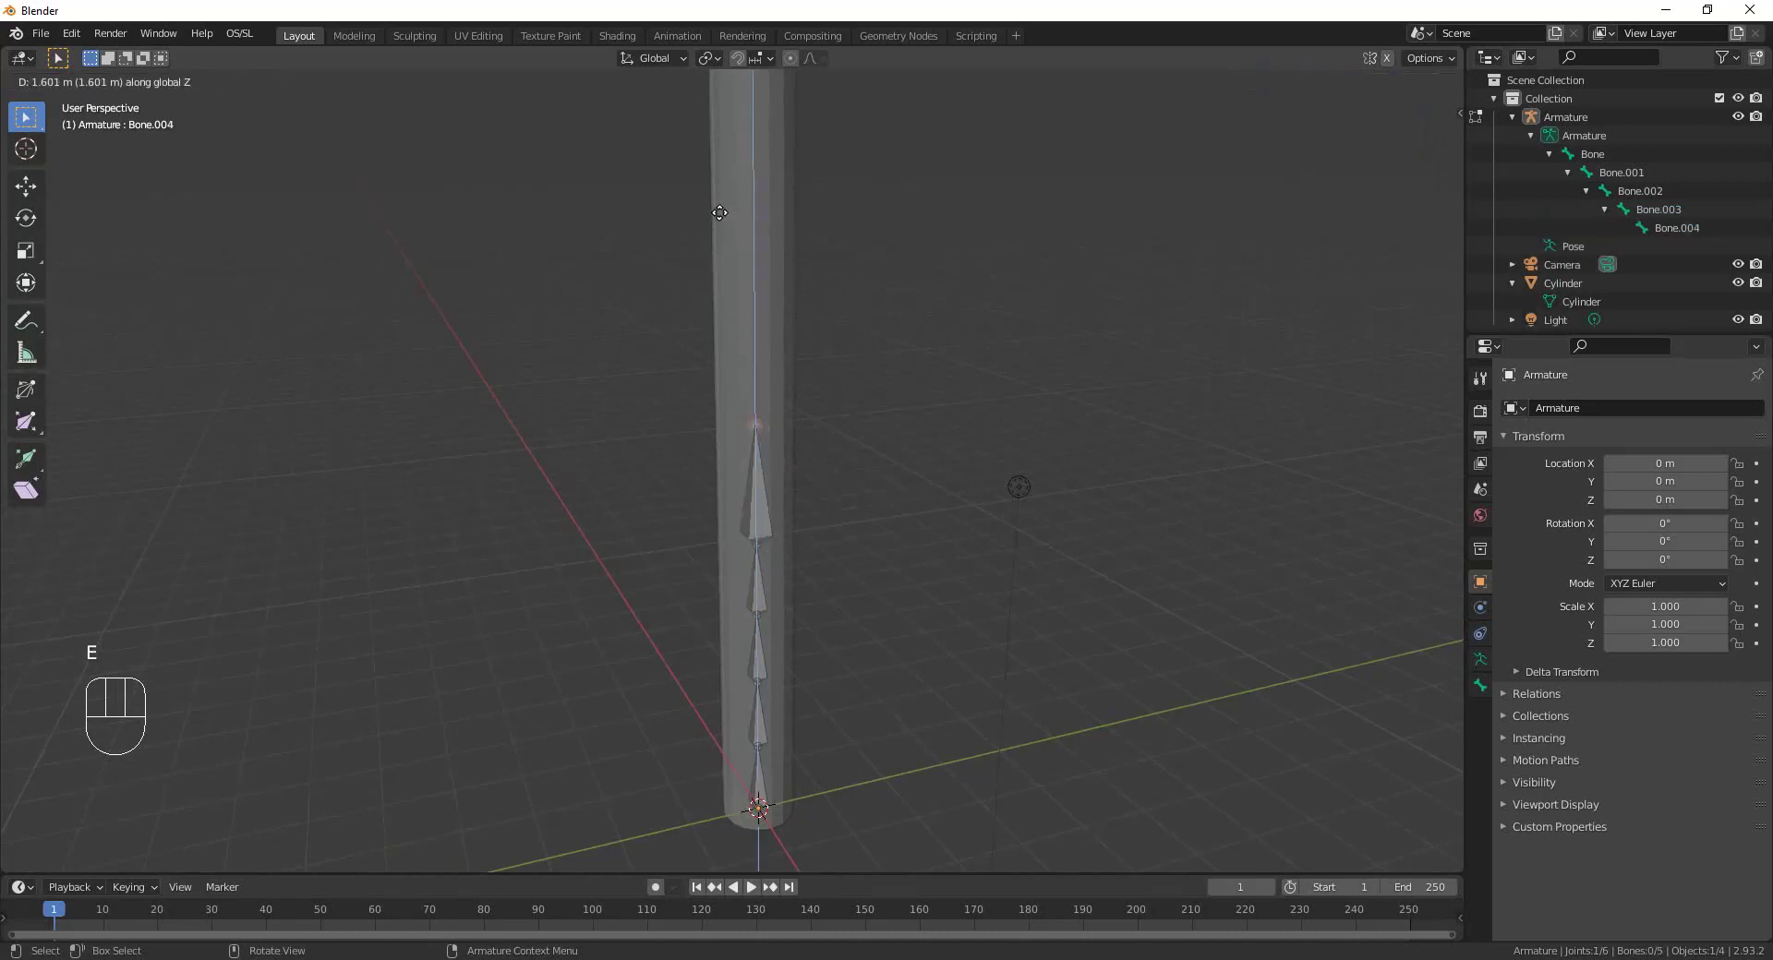
type("1")
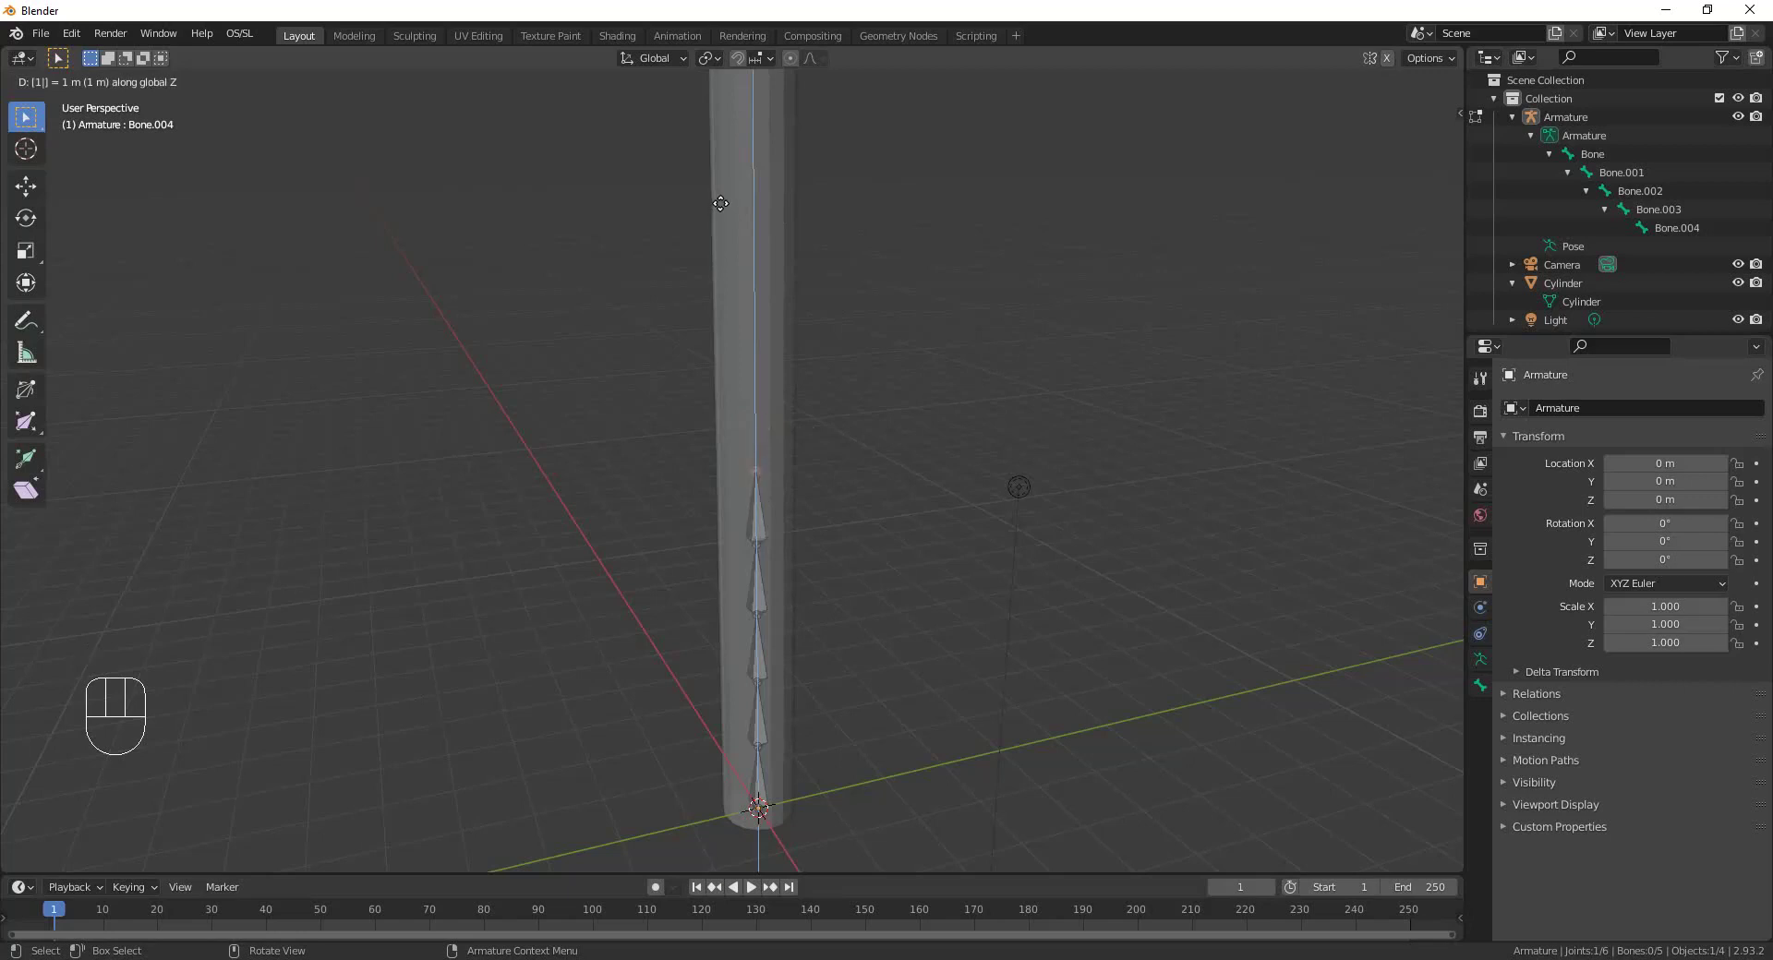
key("Return")
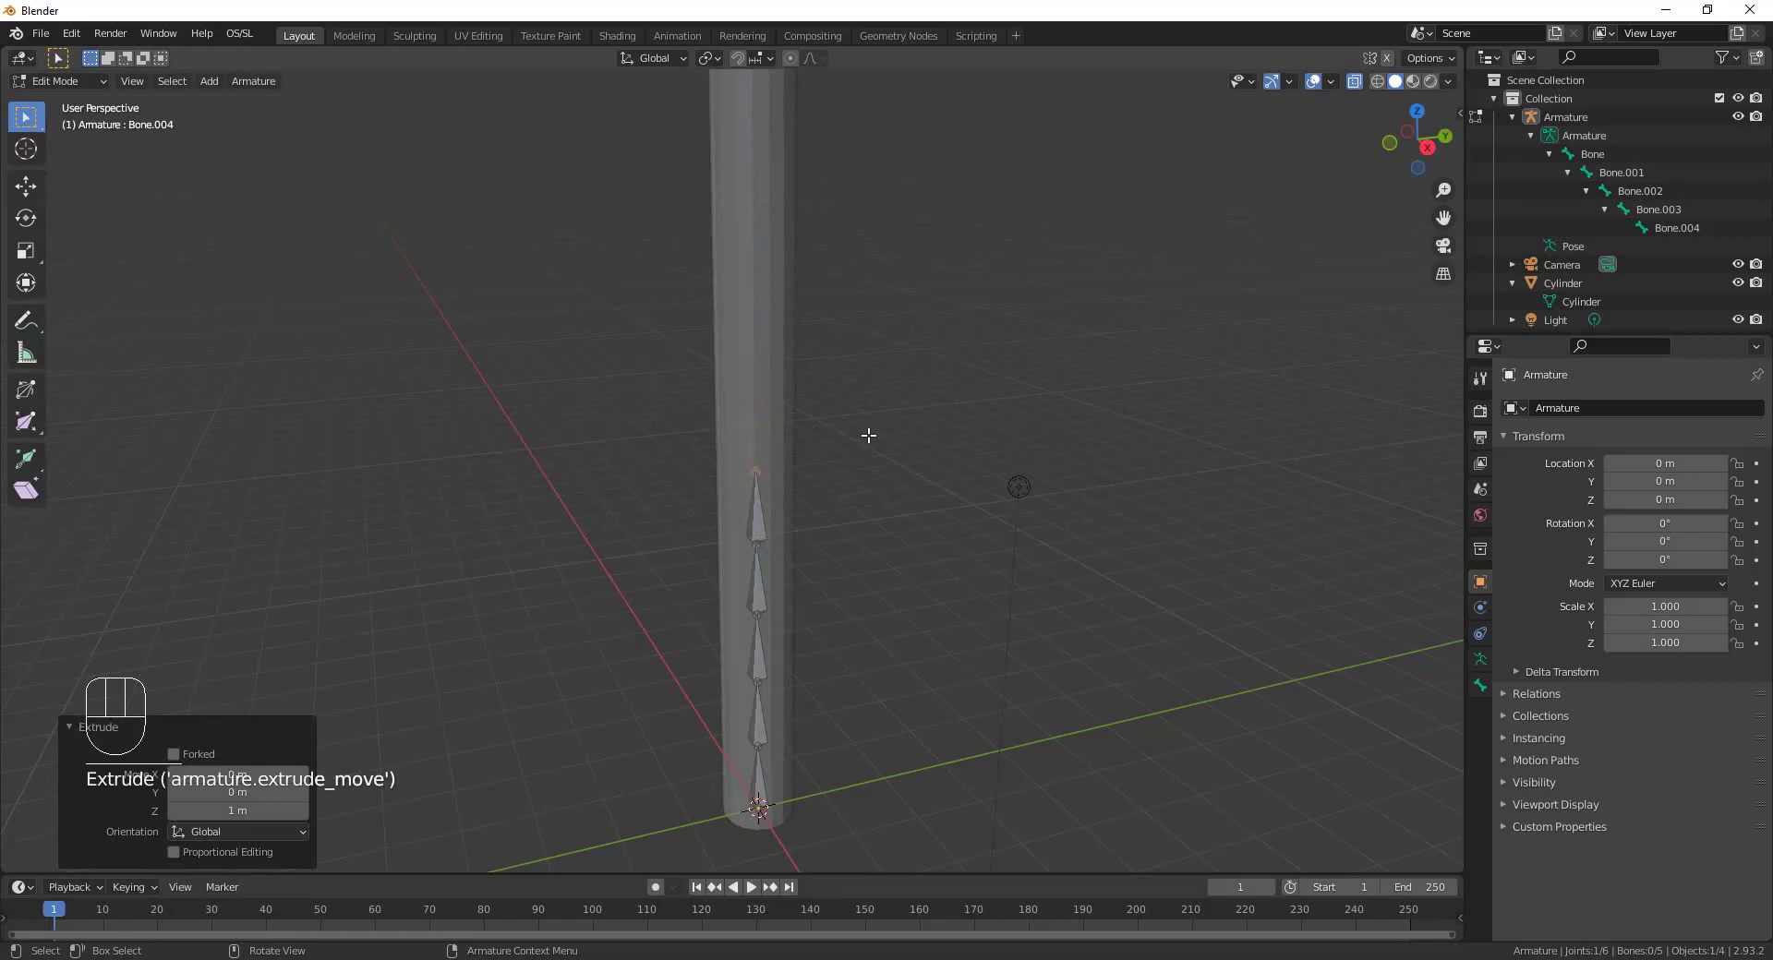
key("e")
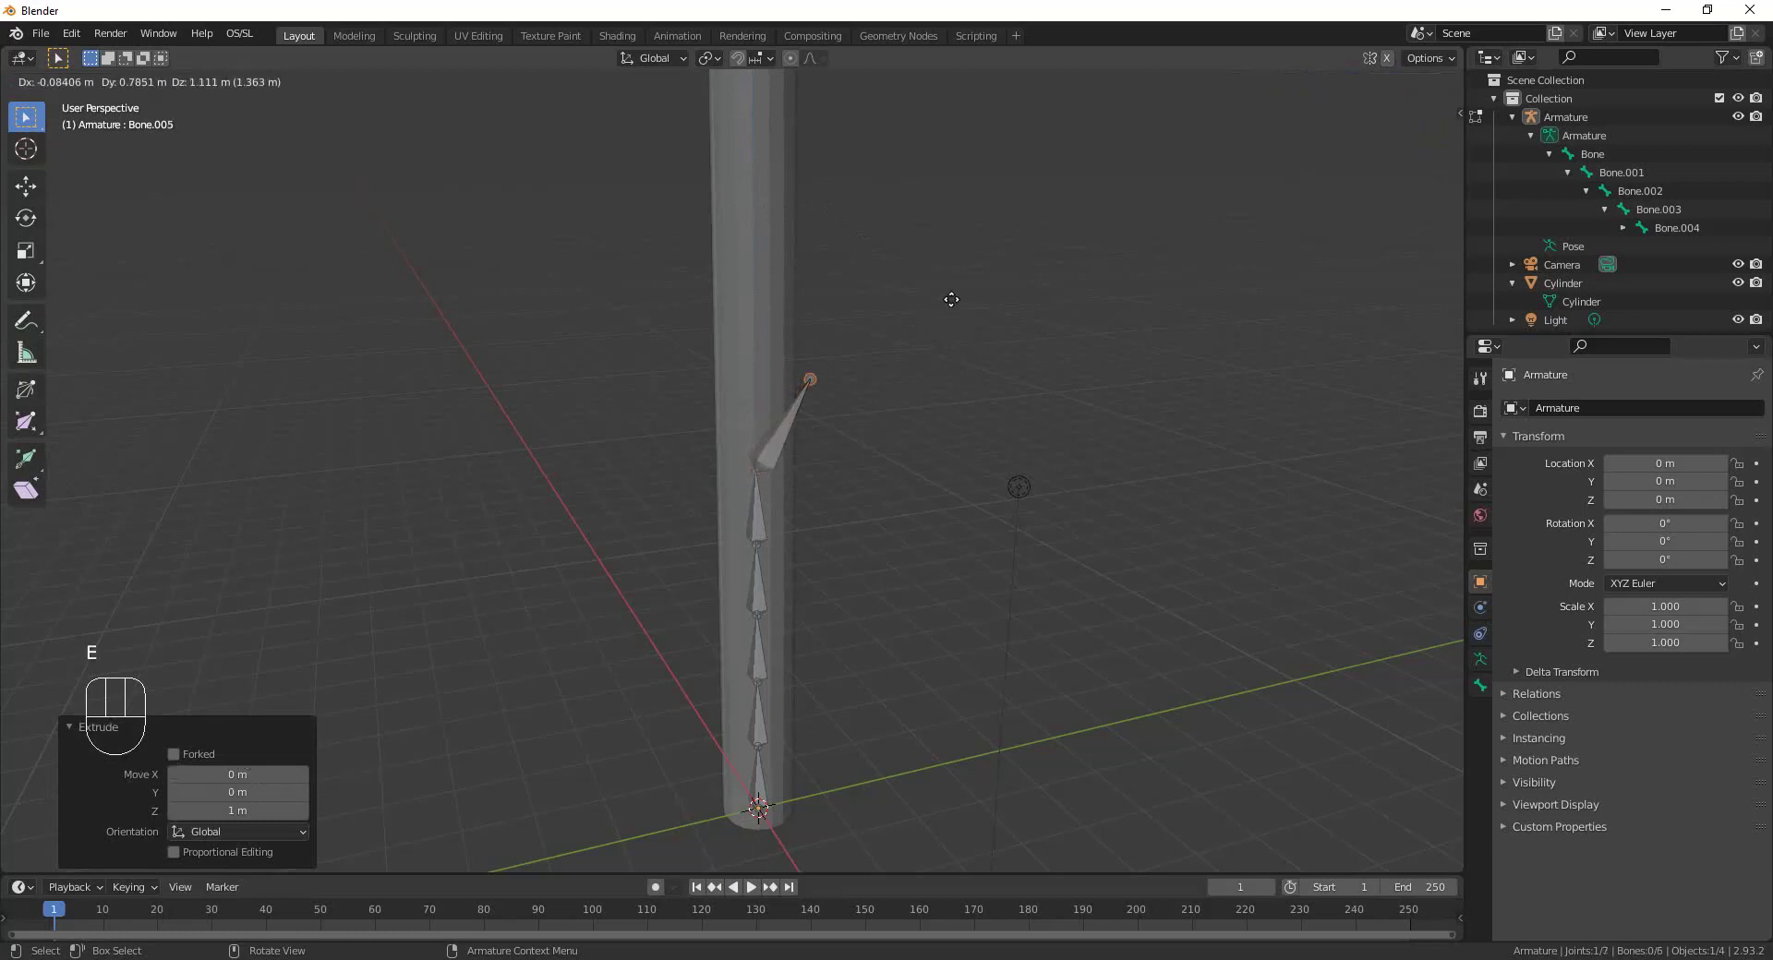
type("z")
type("1")
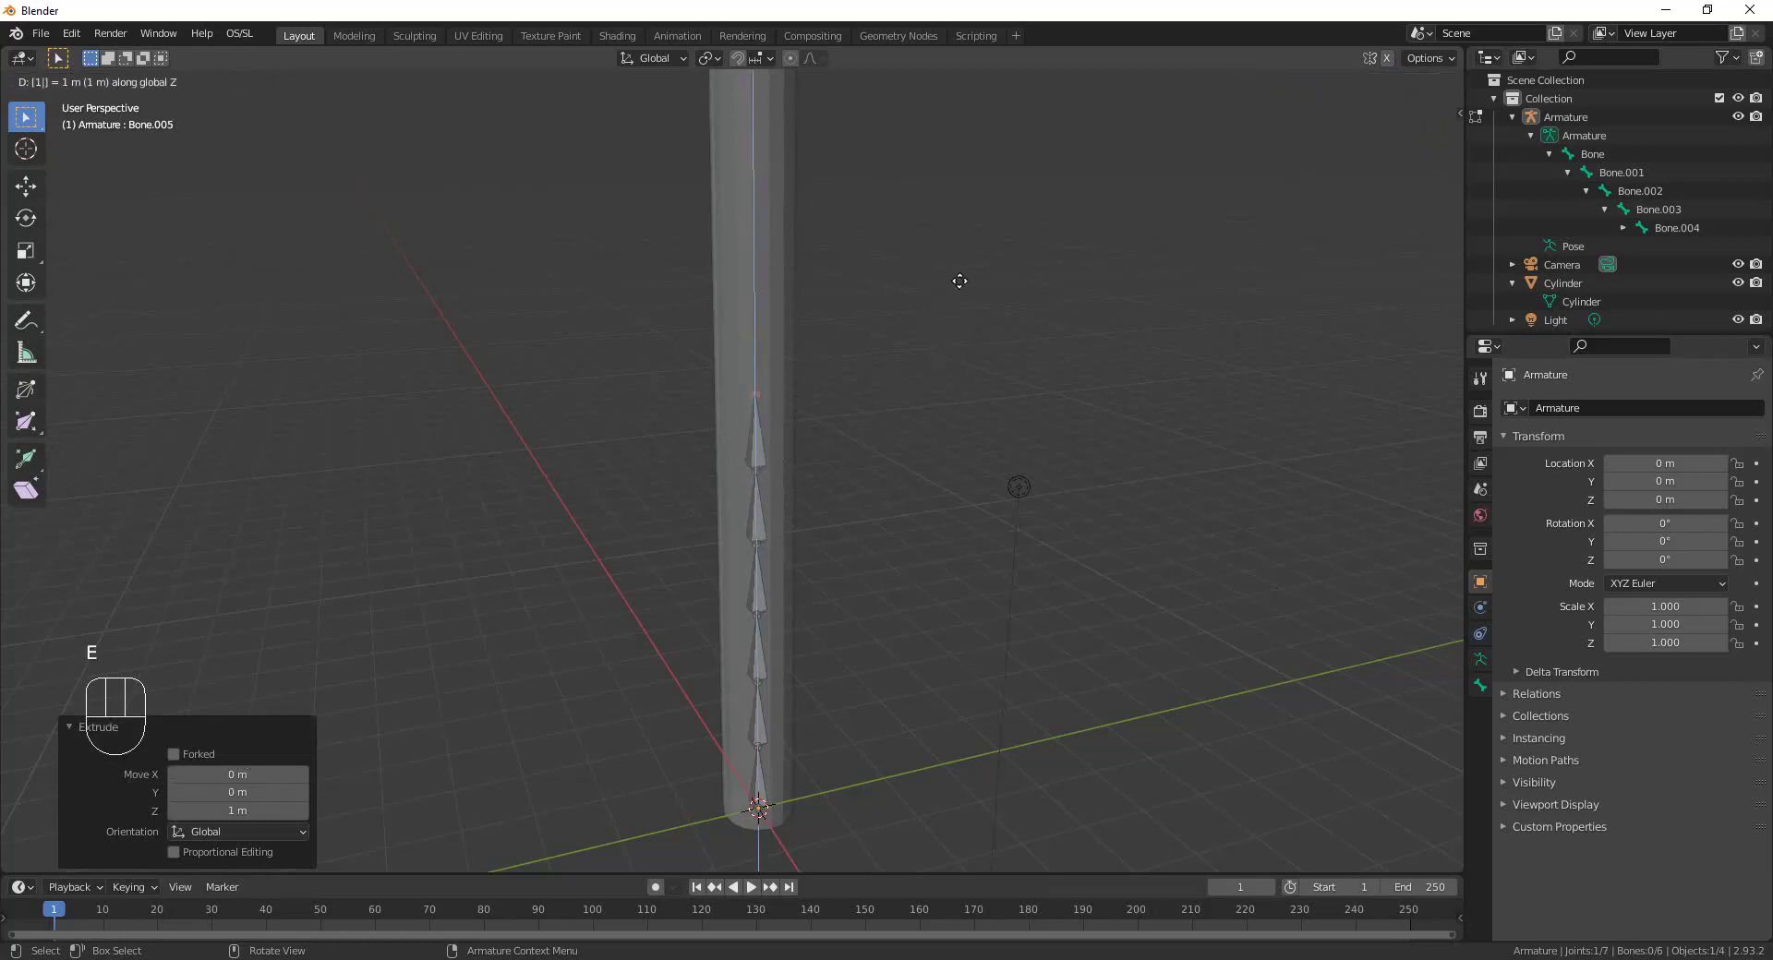
key("Return")
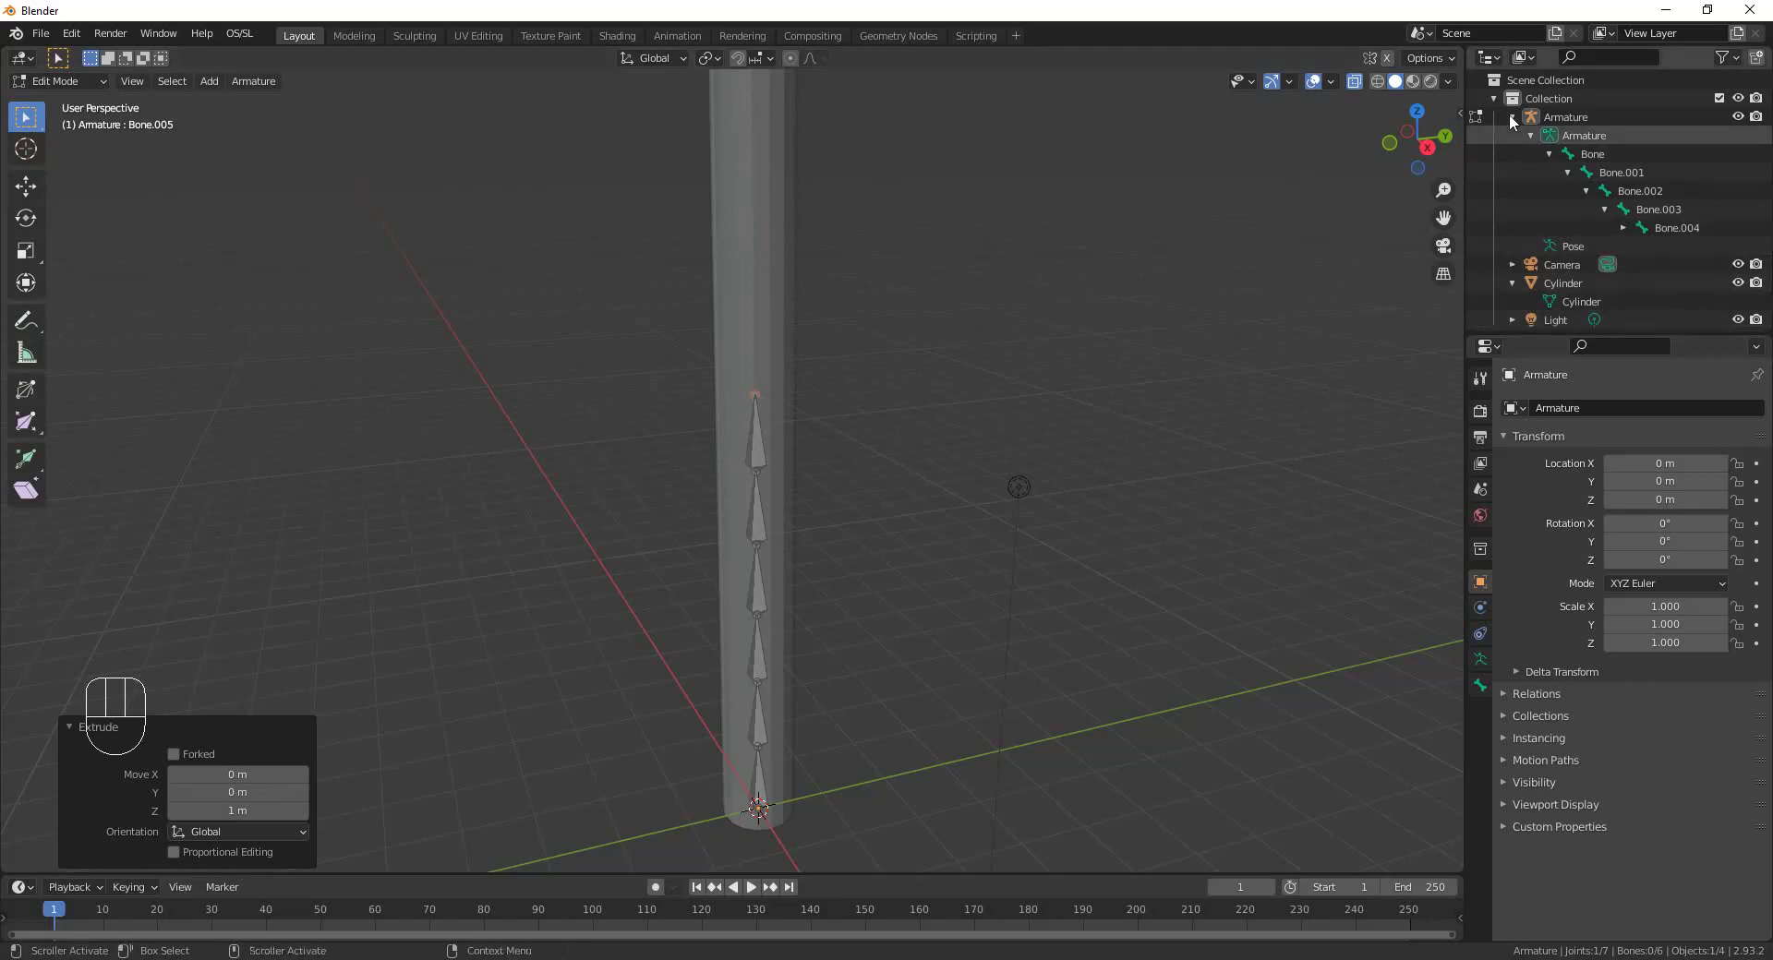
Expand Bone.004 in the outliner to reveal Bone.005 and widen the right-hand panels.
left_click(1624, 228)
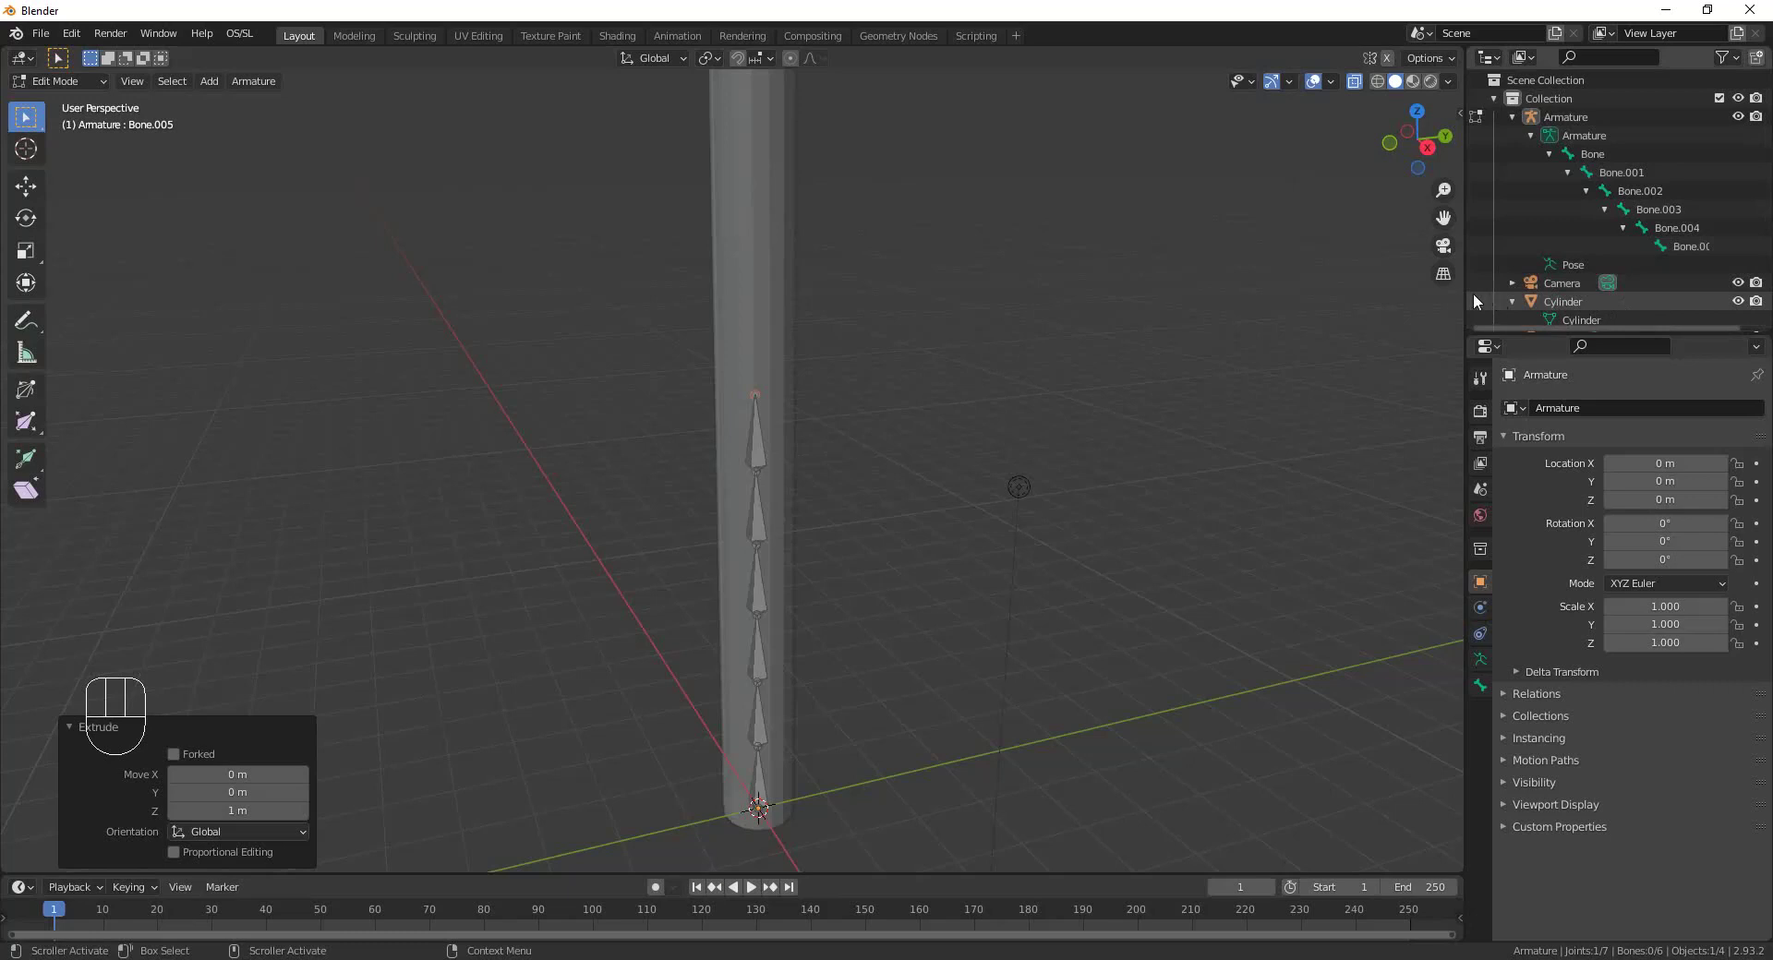
left_click_drag(1468, 292, 1345, 290)
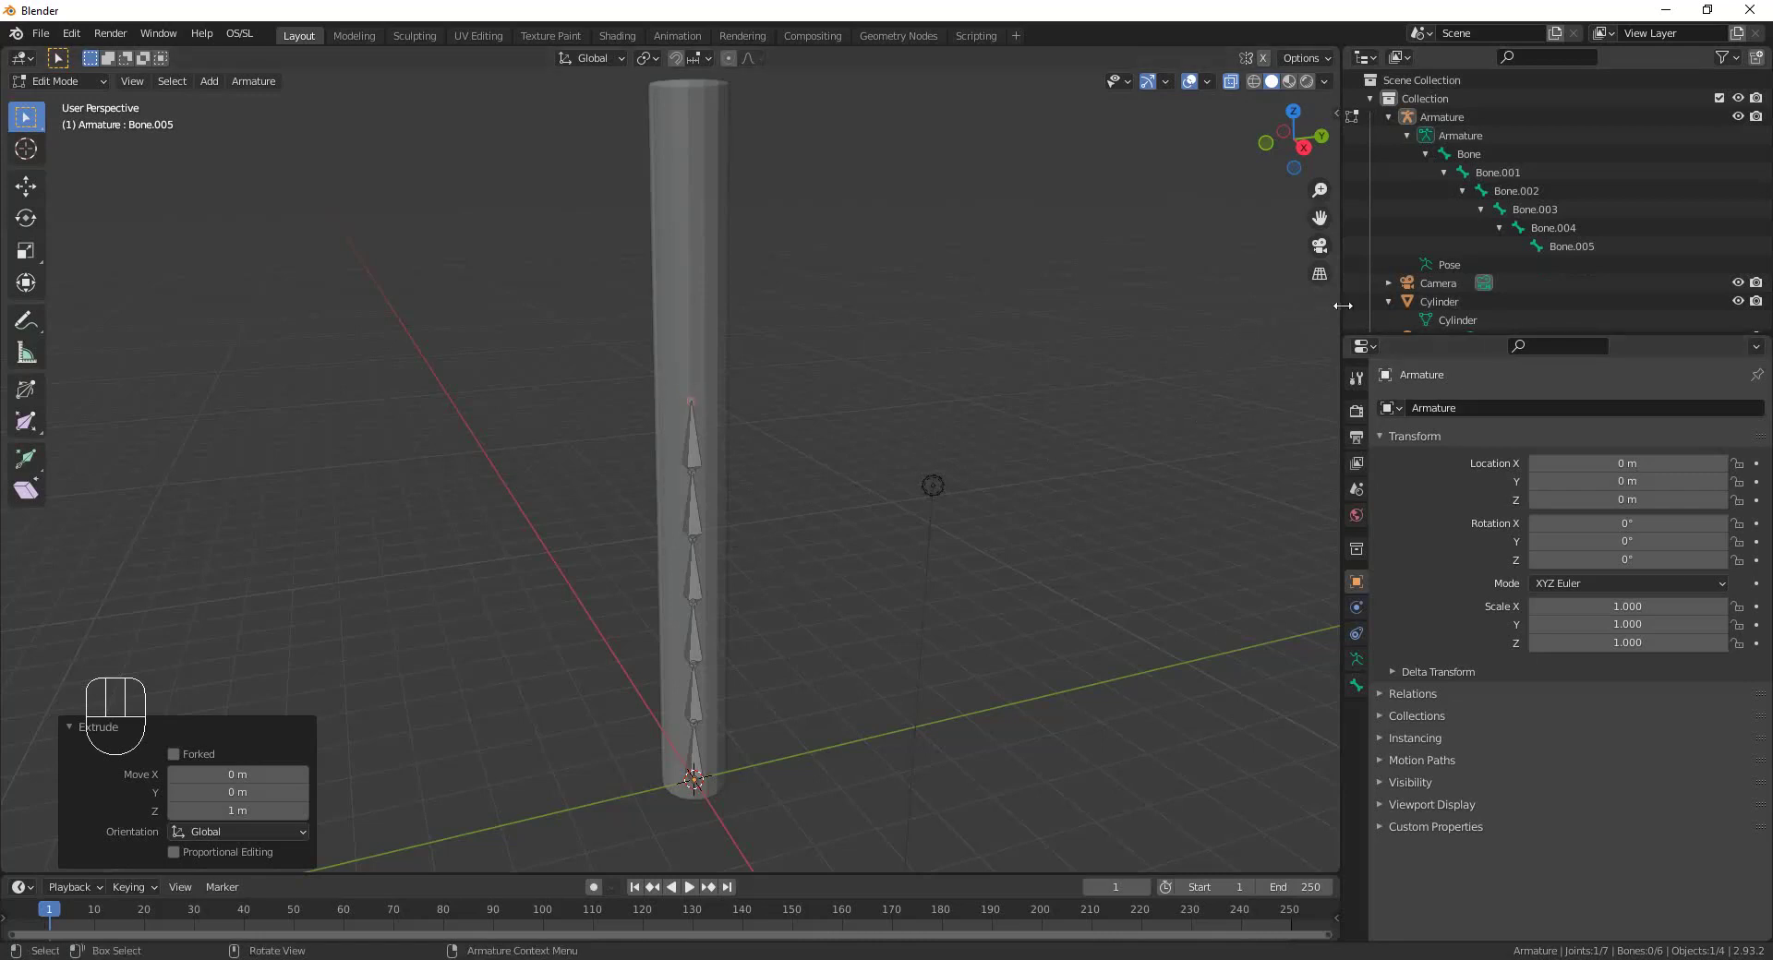
mouse_move(1343, 307)
left_mouse_down()
mouse_move(1238, 309)
mouse_move(1334, 310)
left_mouse_up()
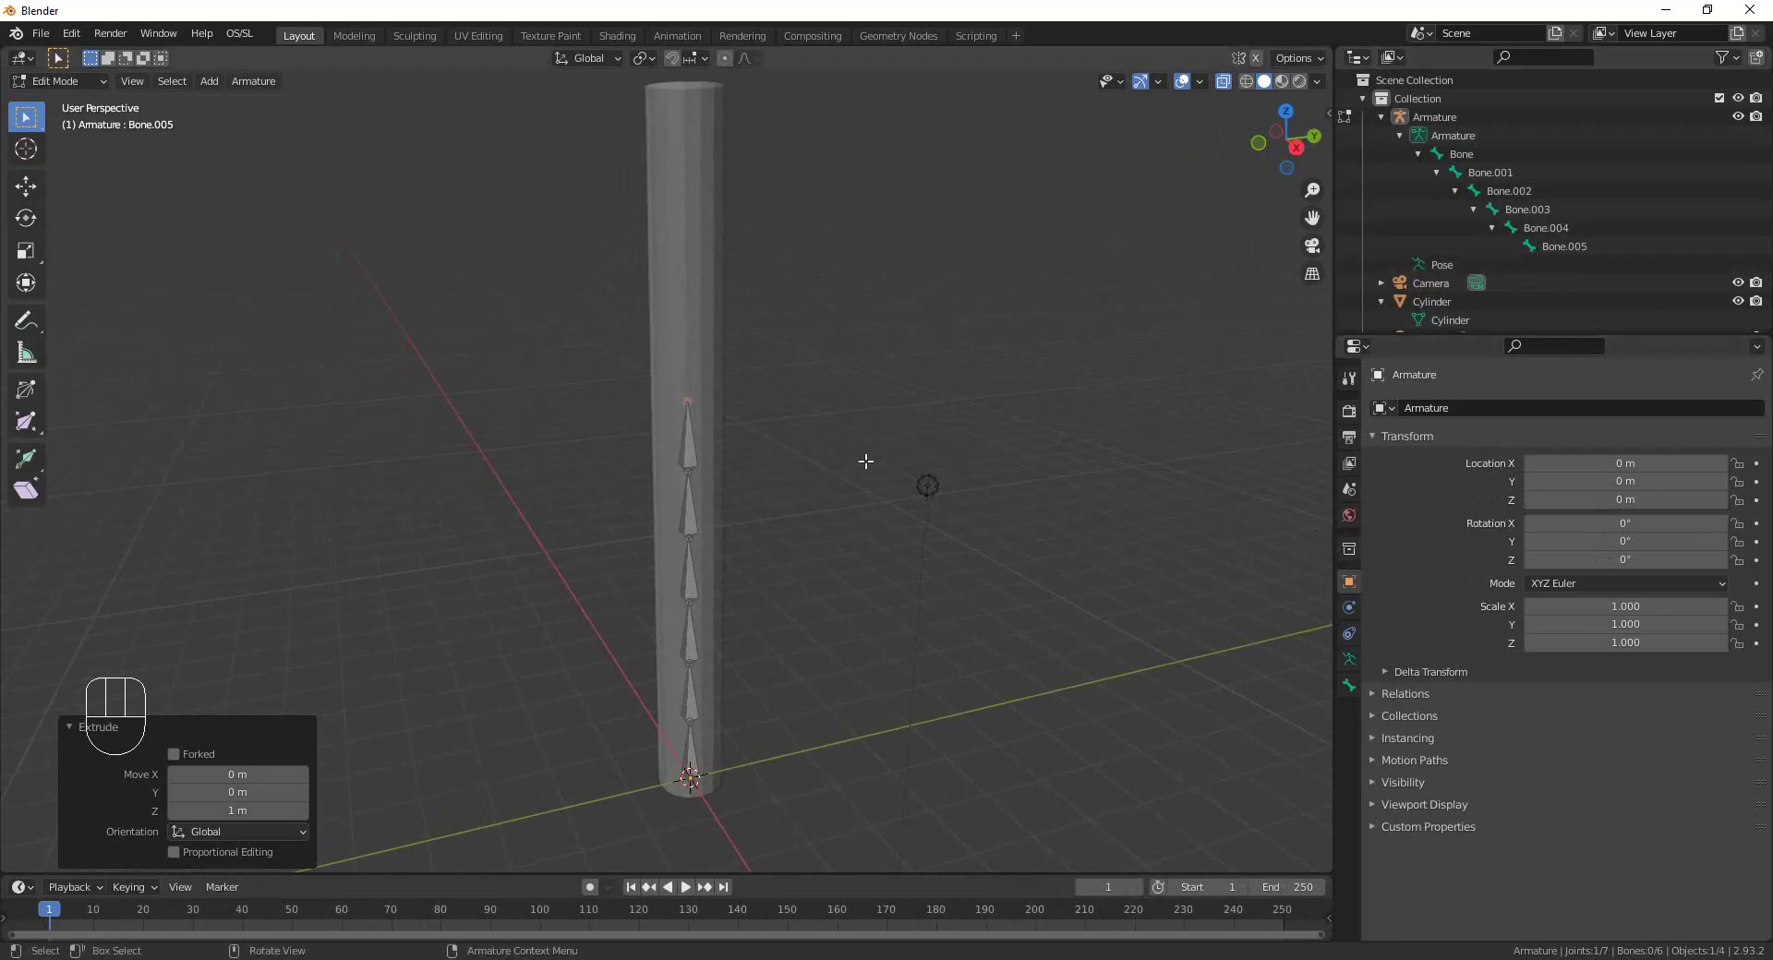
left_click(688, 403)
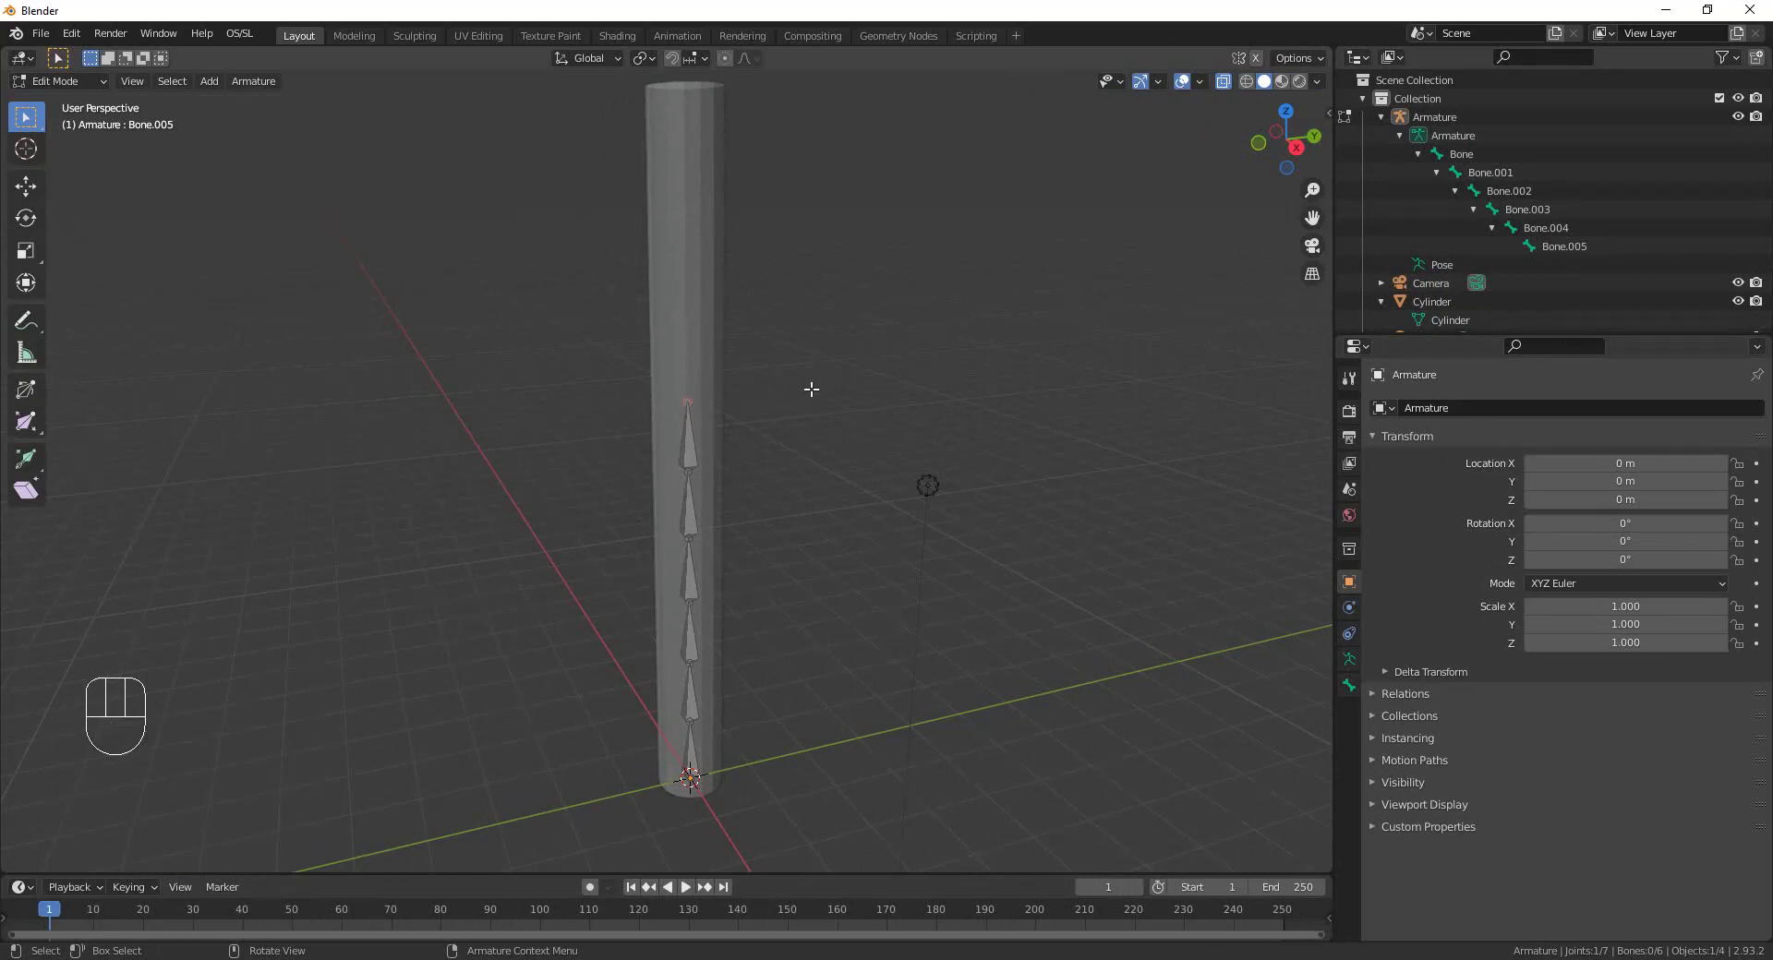
Extrude Bone.006 1 m straight up Z and reveal it under Bone.005 in the outliner.
key("e")
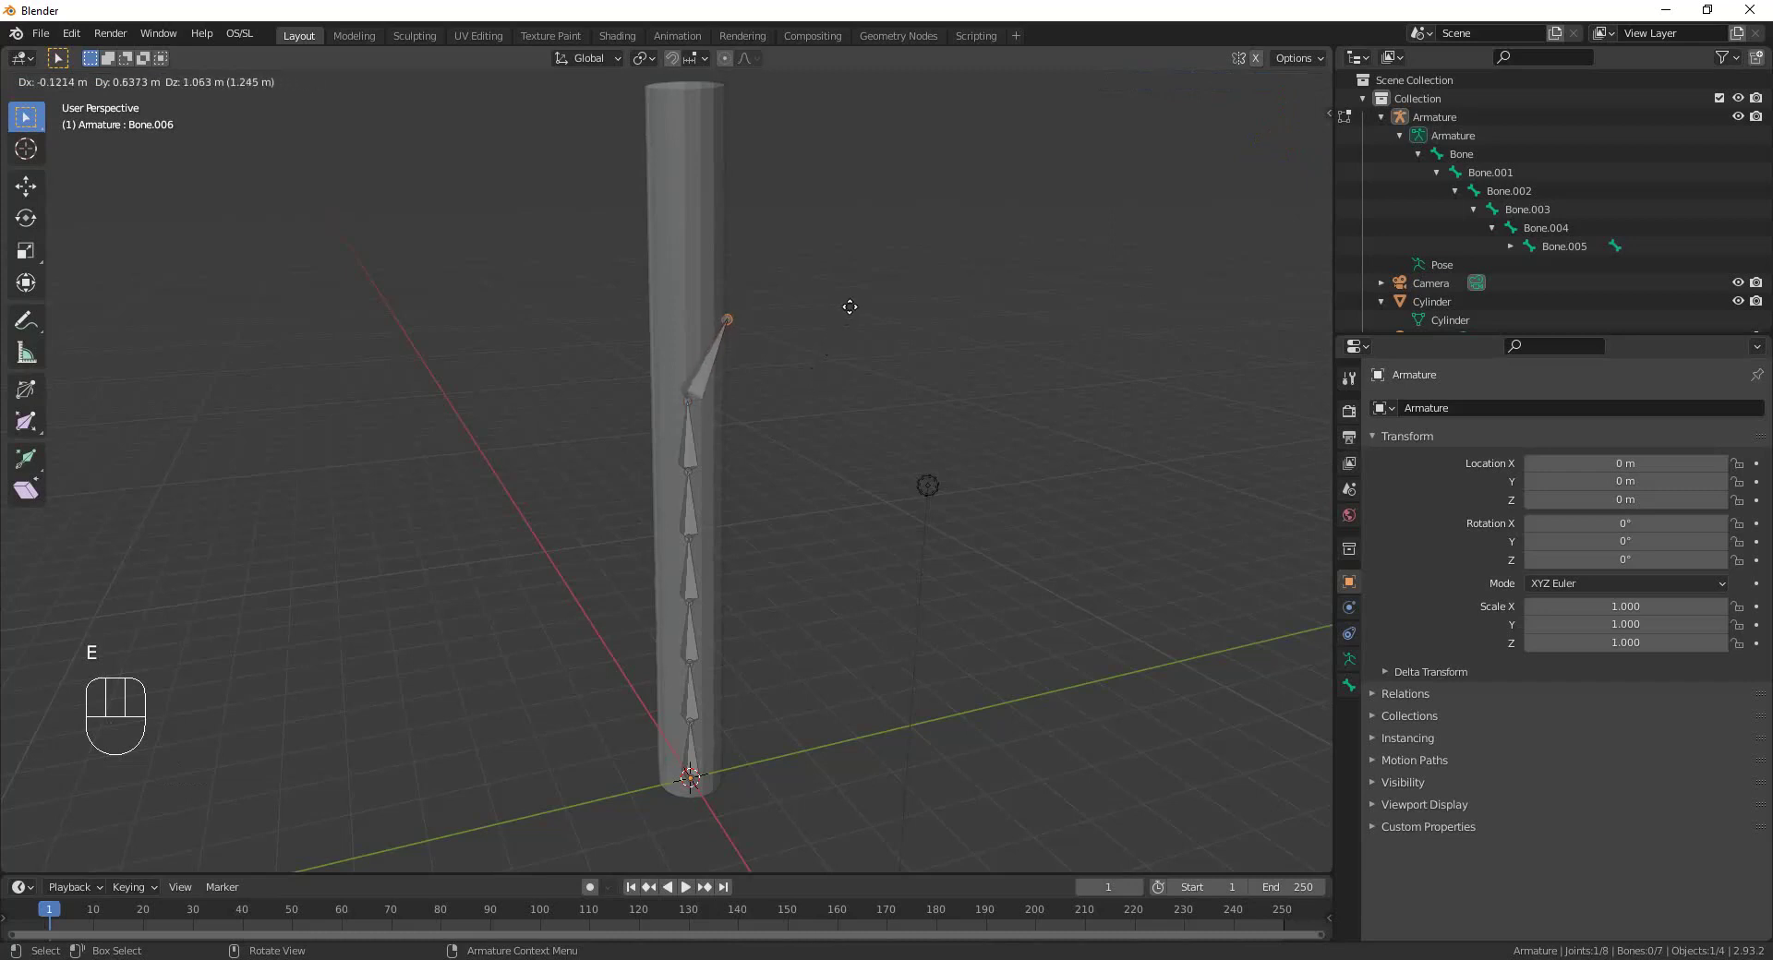
type("z1")
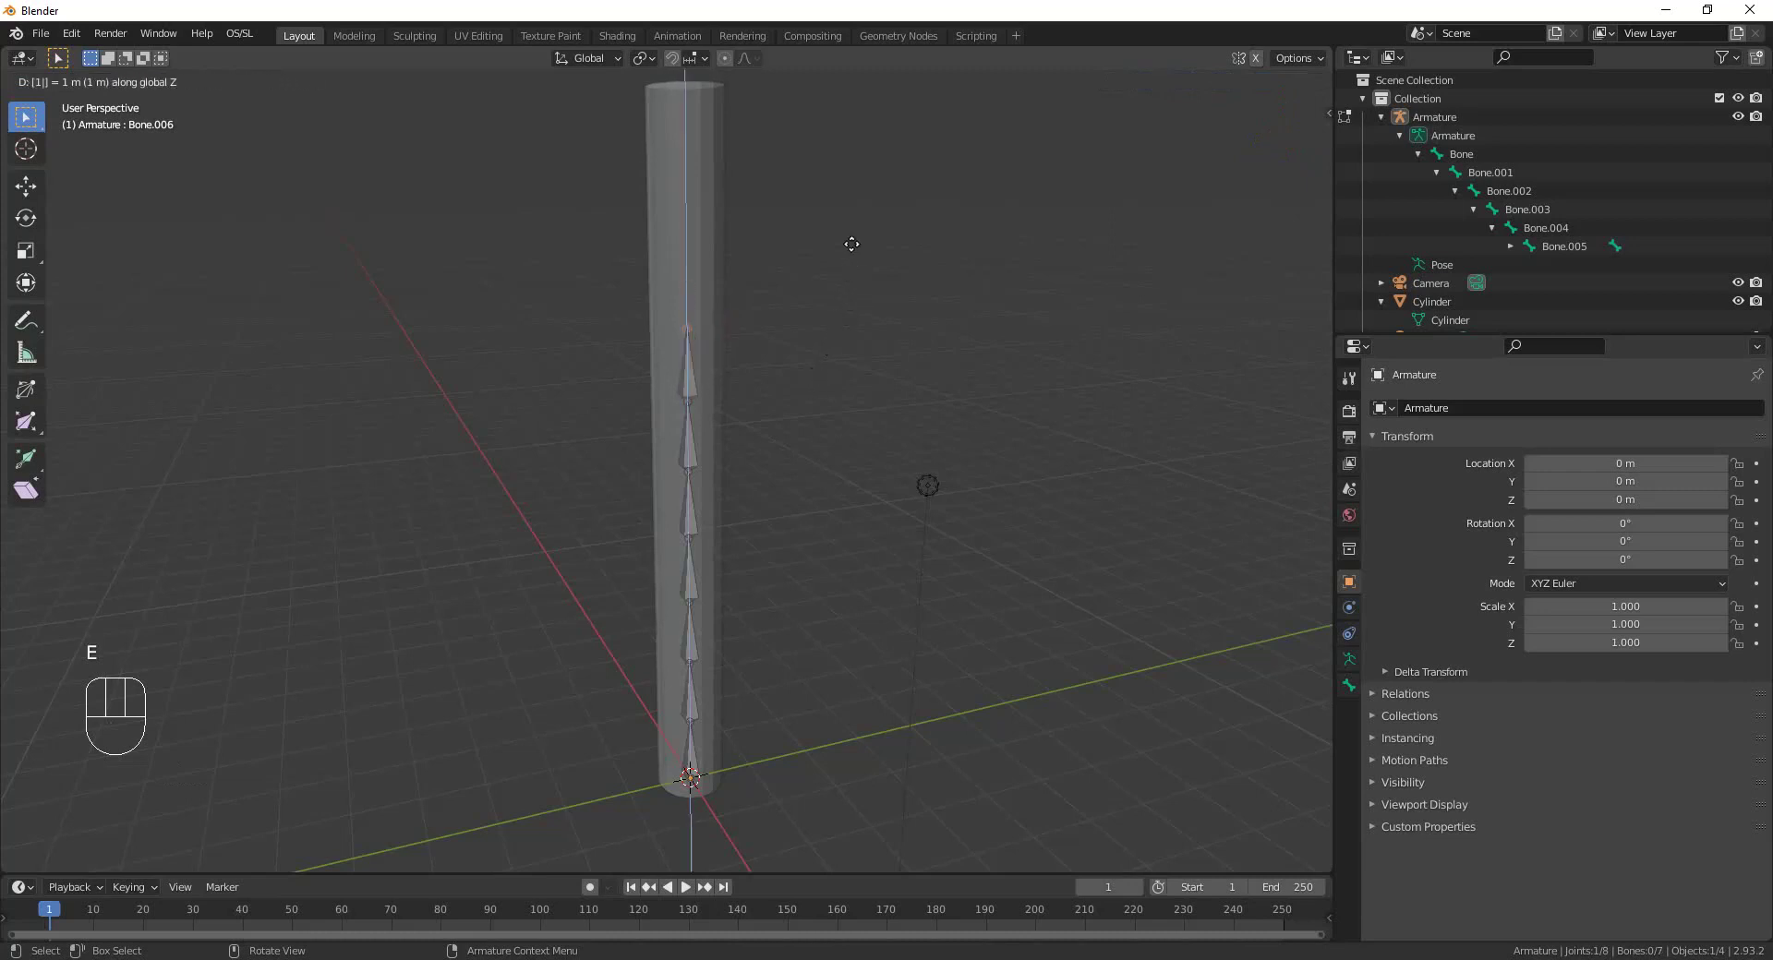
key("Return")
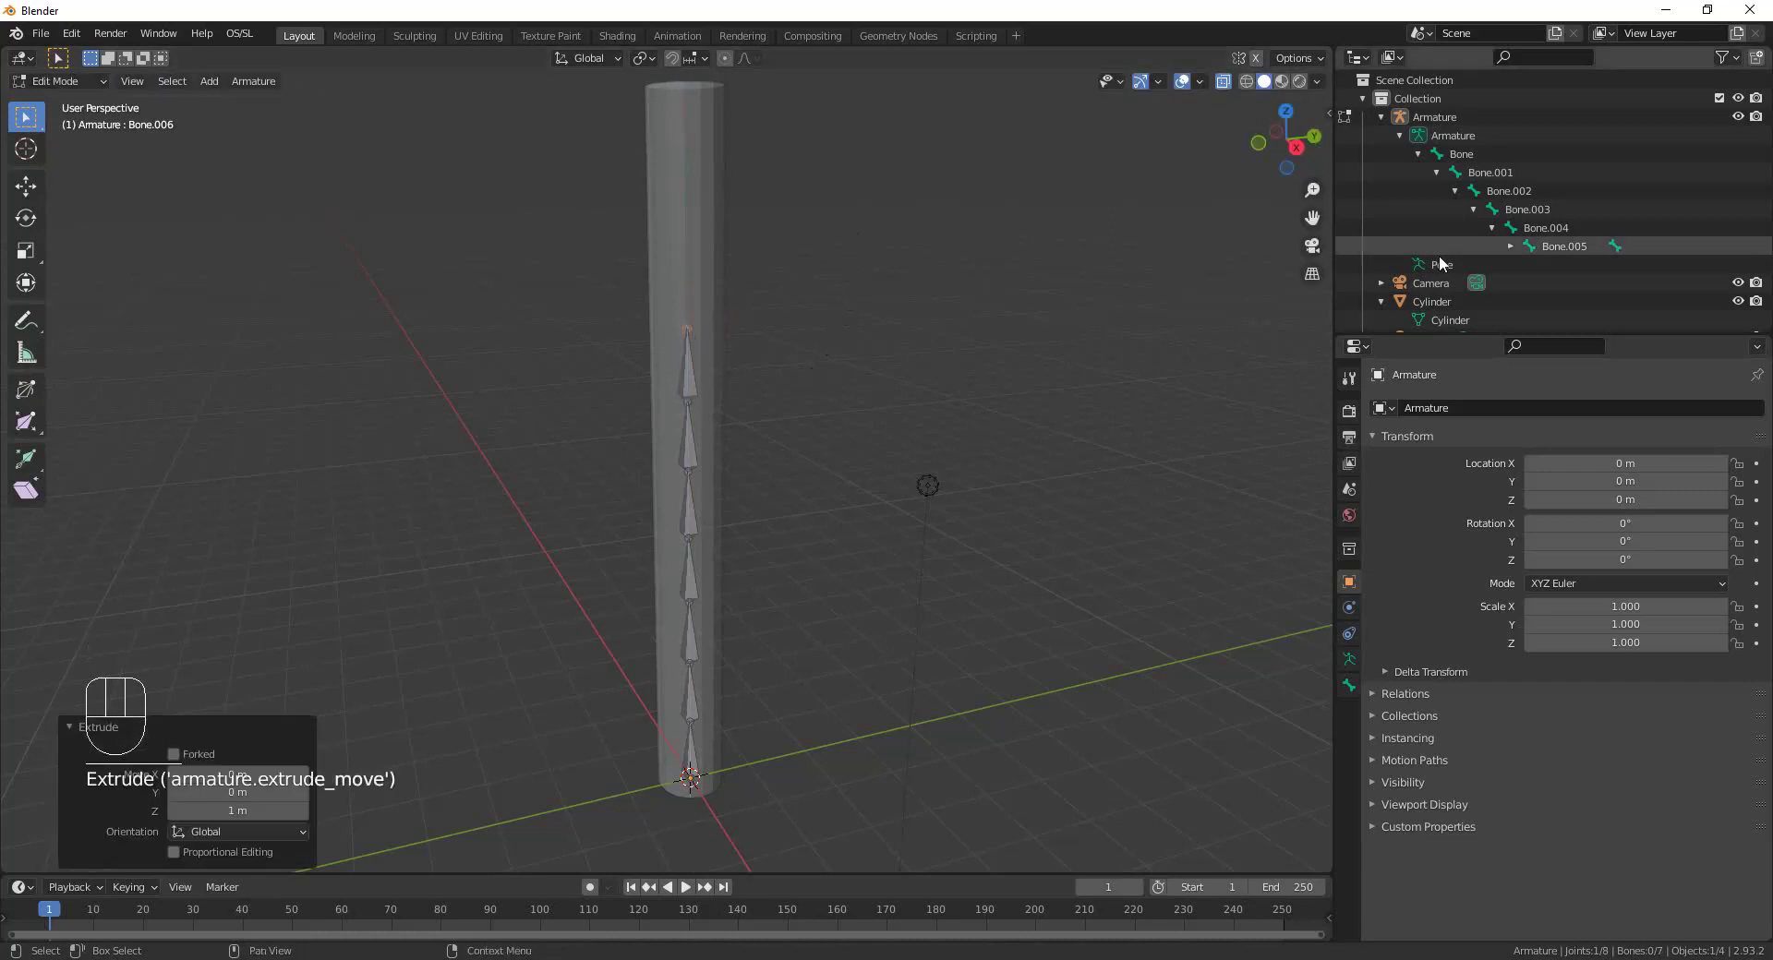
left_click(1511, 245)
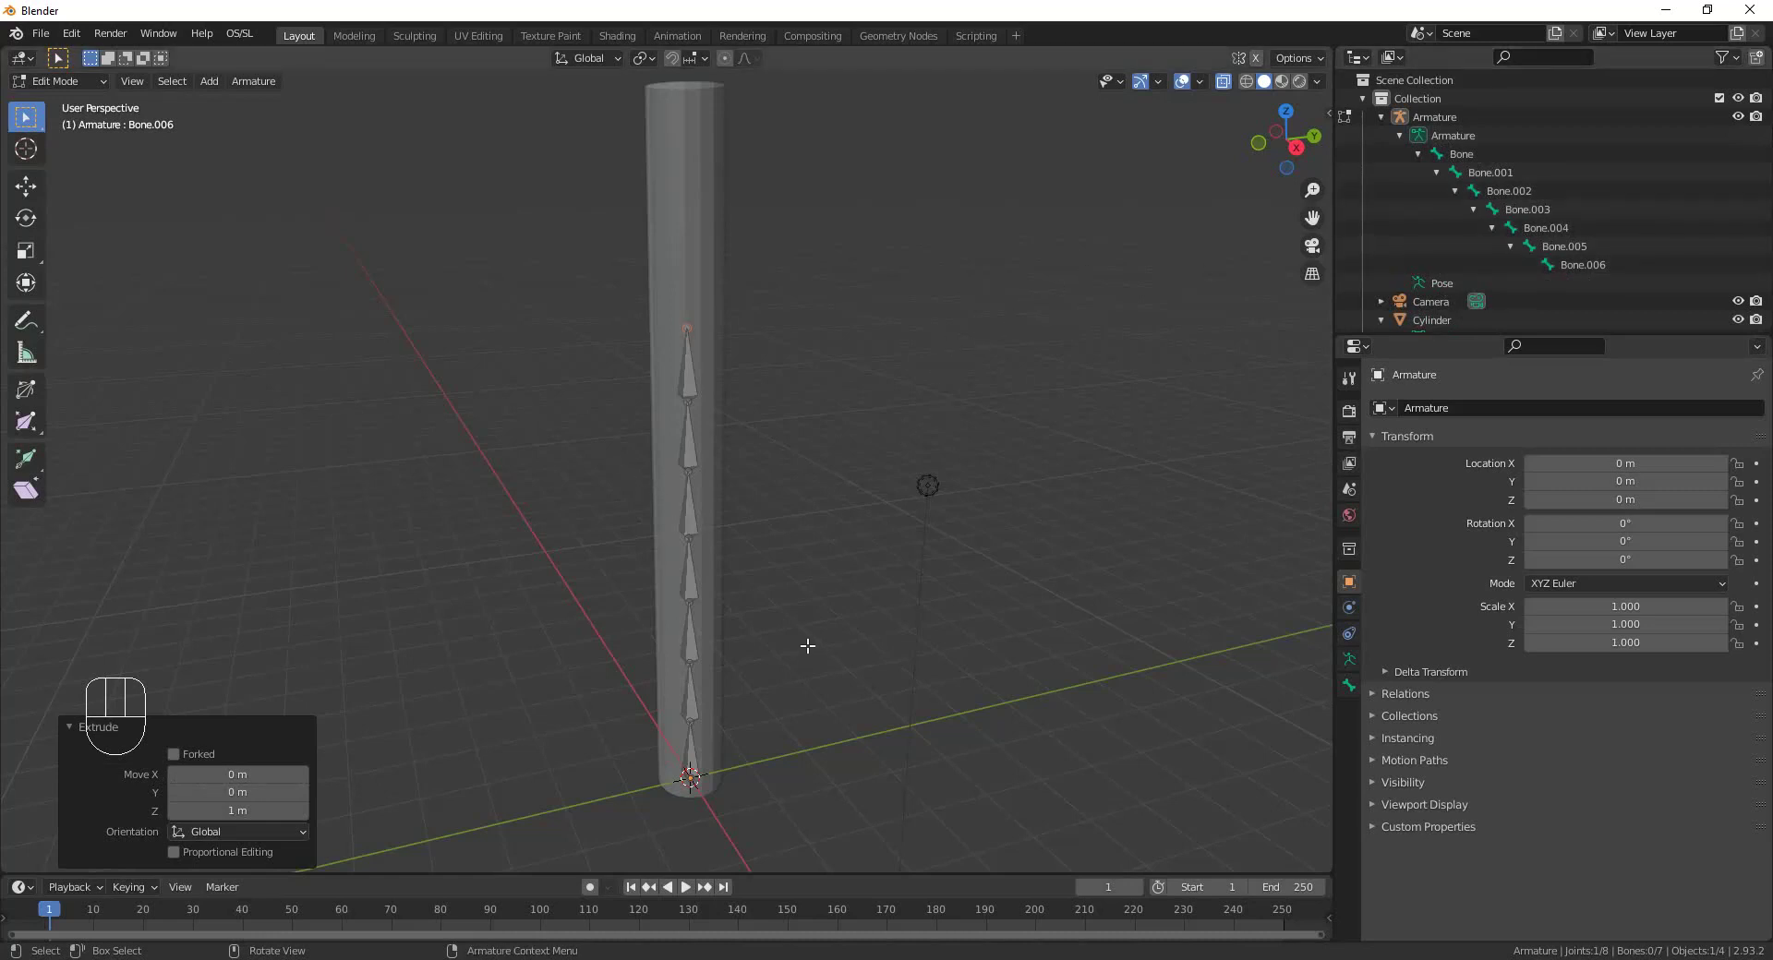
middle_click_drag(808, 646, 780, 628)
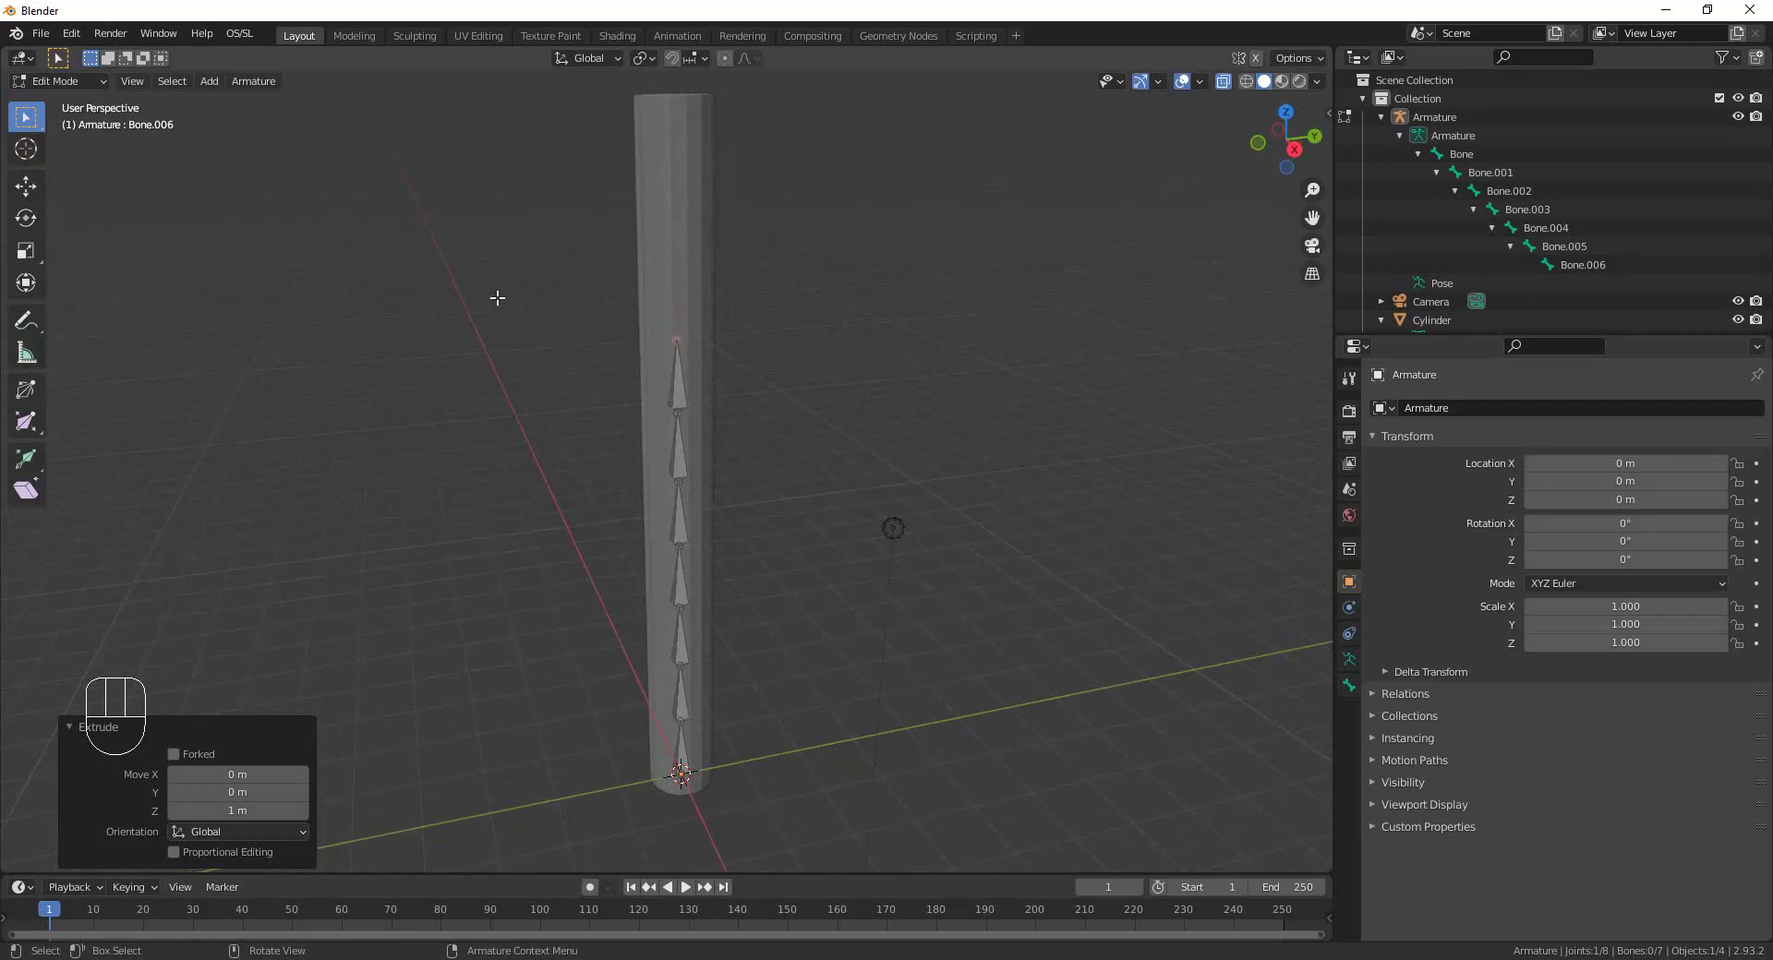
Select all seven bones and set the Transform Pivot Point to 3D Cursor.
left_click_drag(498, 297, 805, 781)
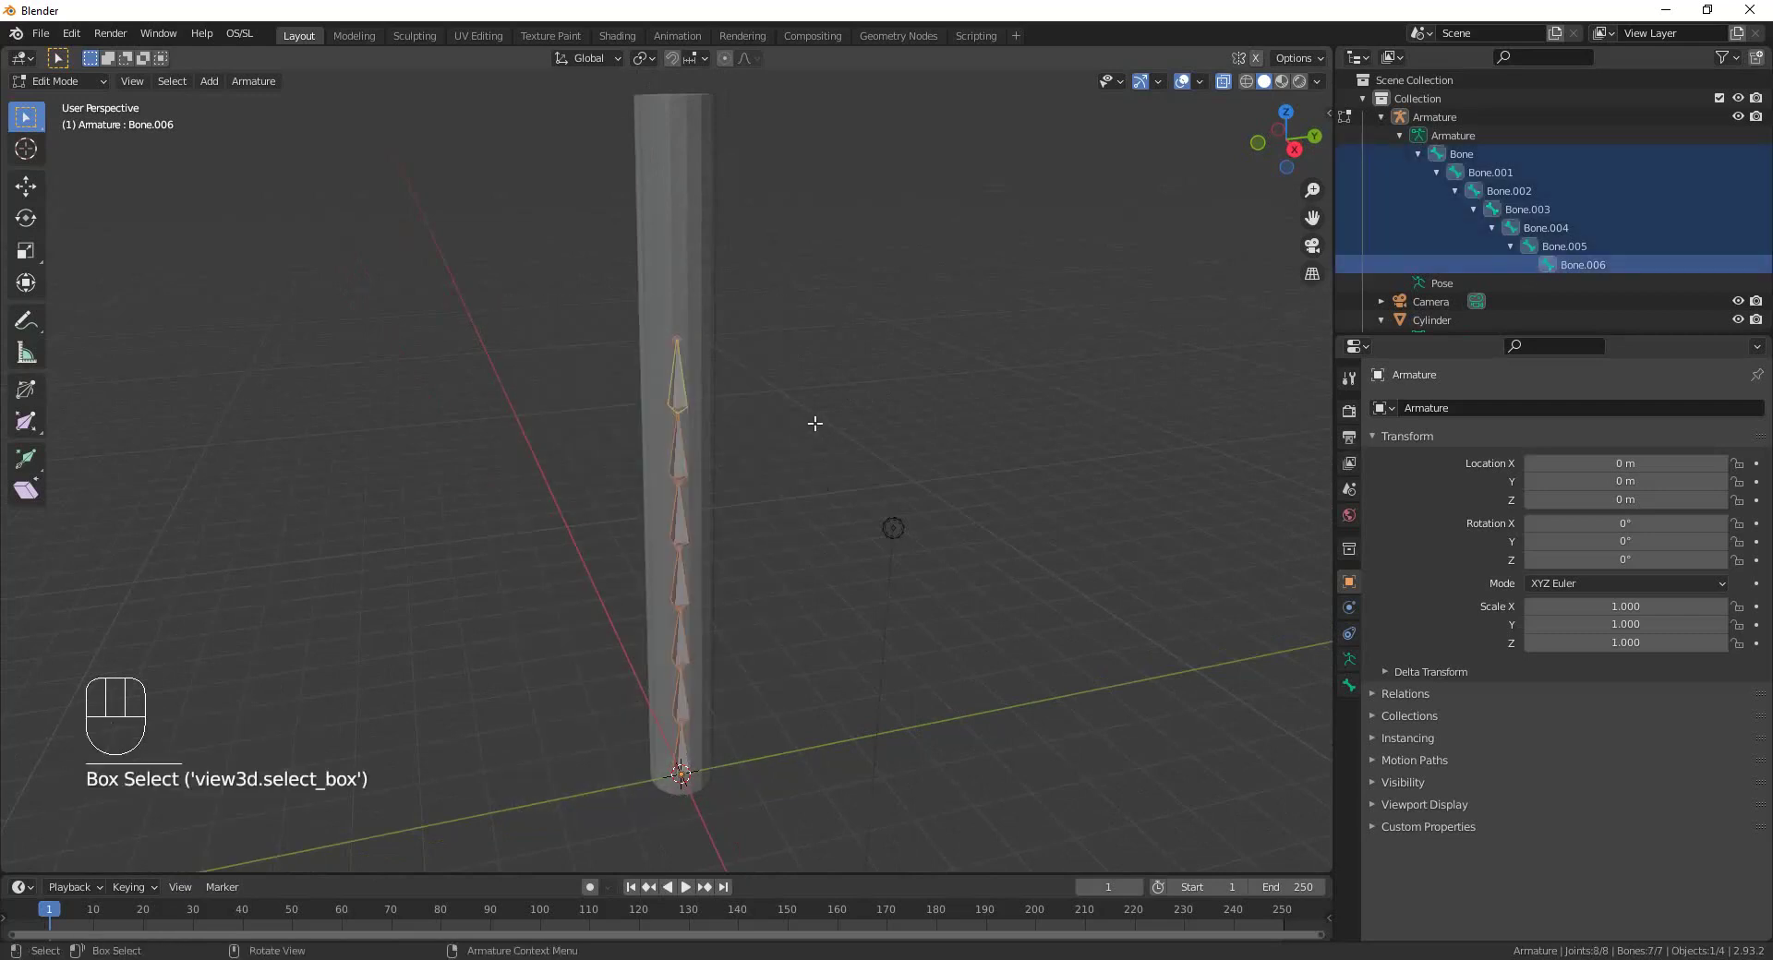
key("s")
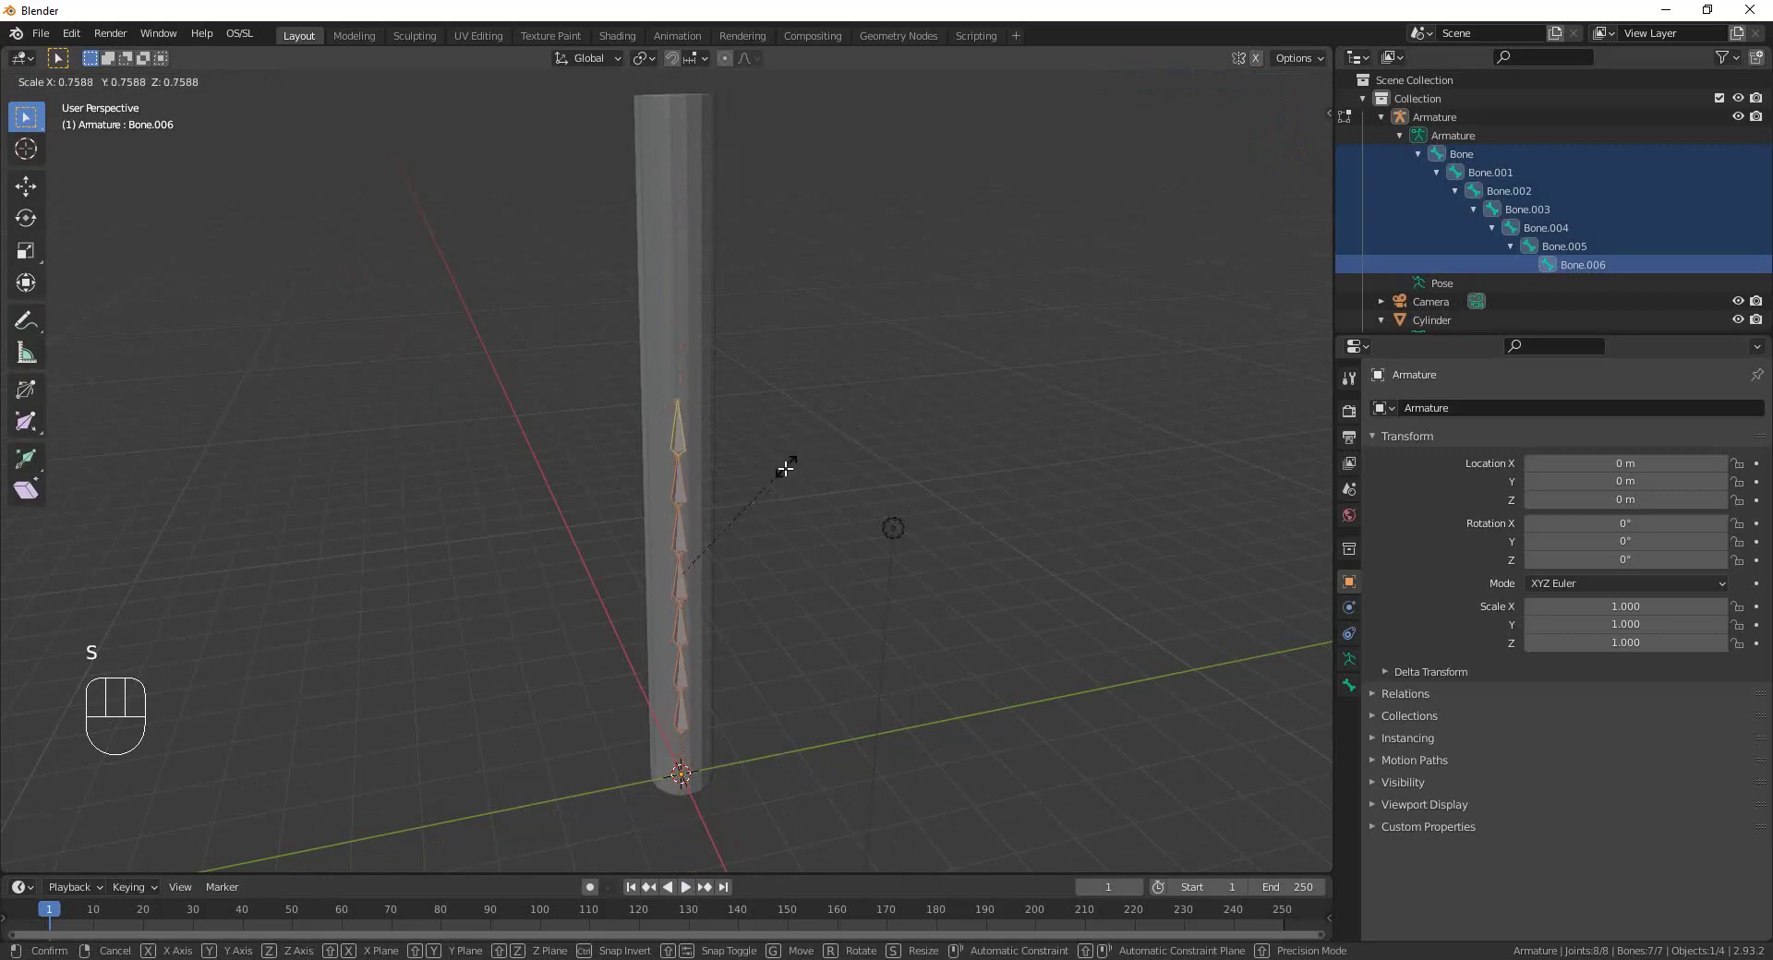
right_click(798, 462)
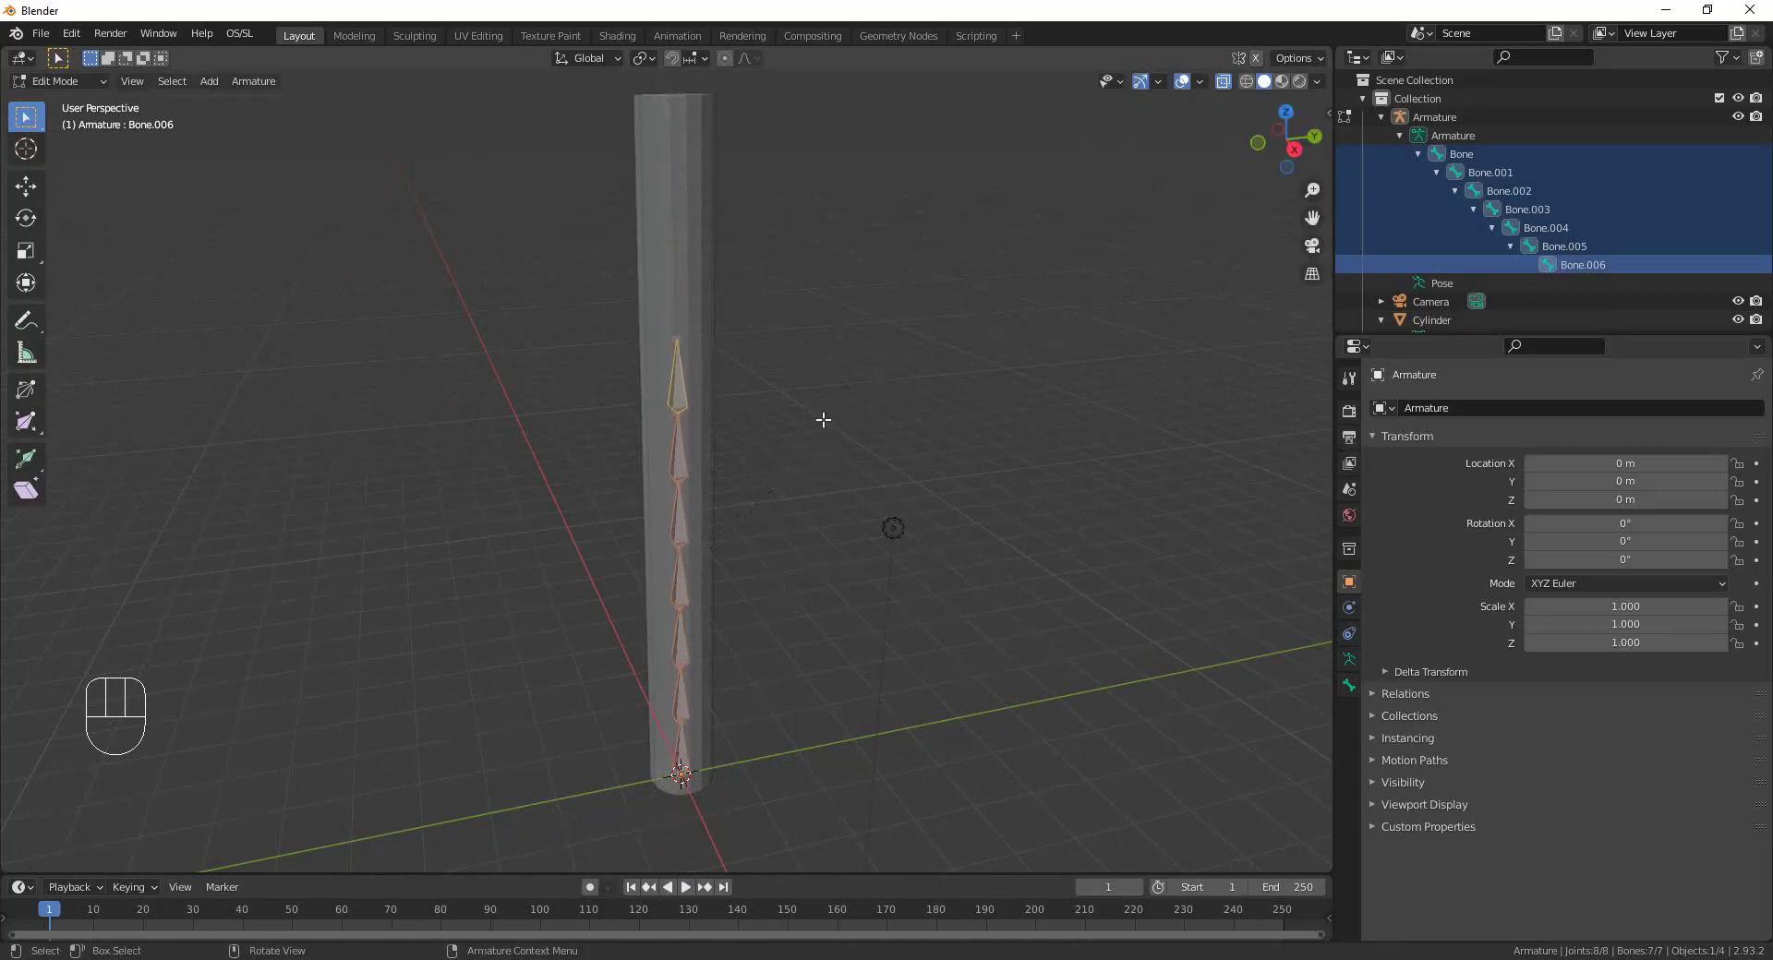
left_click(650, 57)
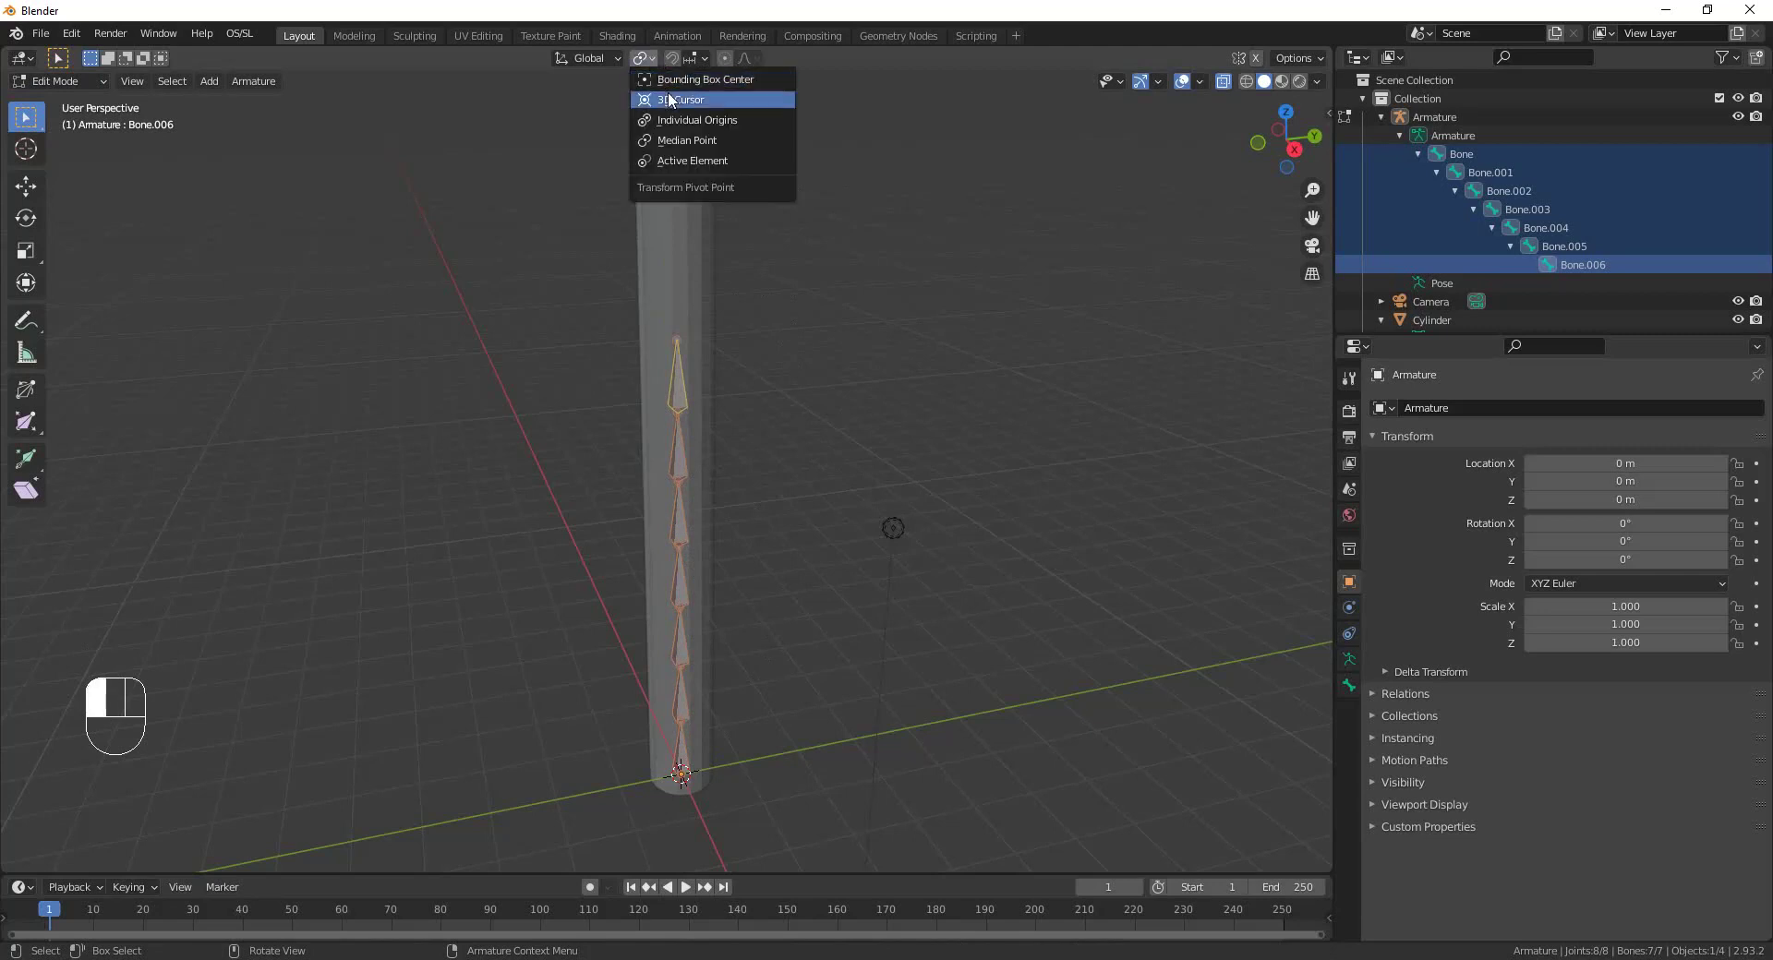
left_click(667, 91)
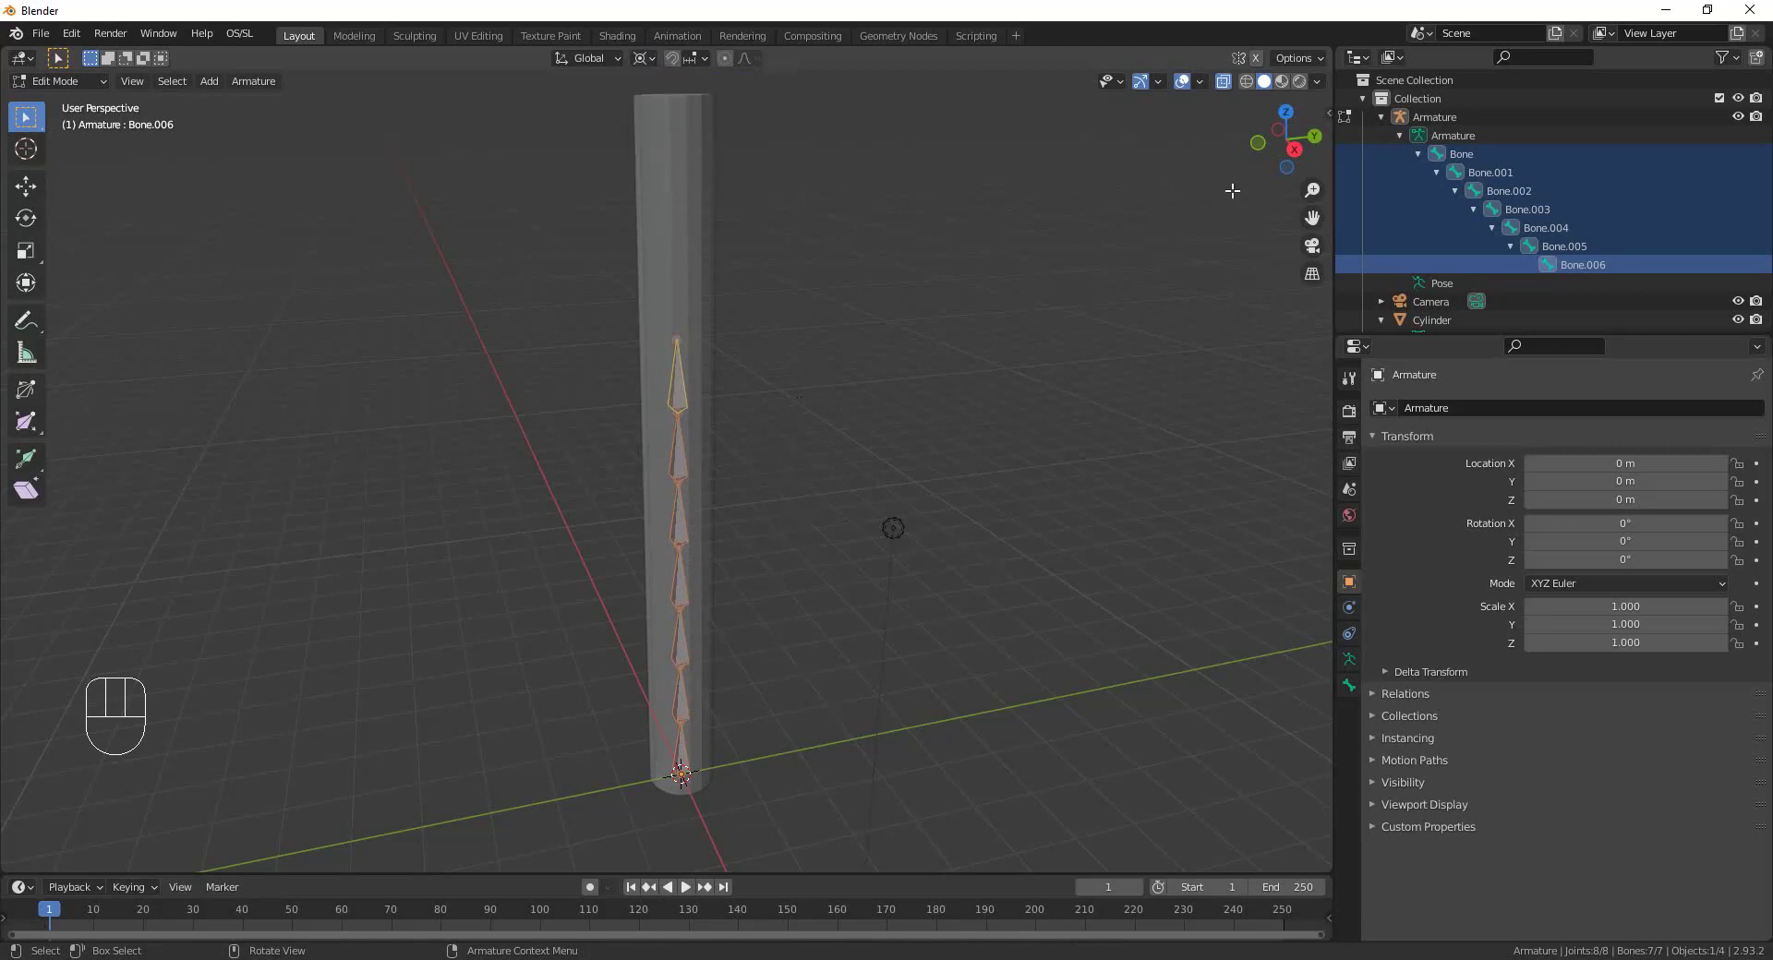
left_click(1295, 149)
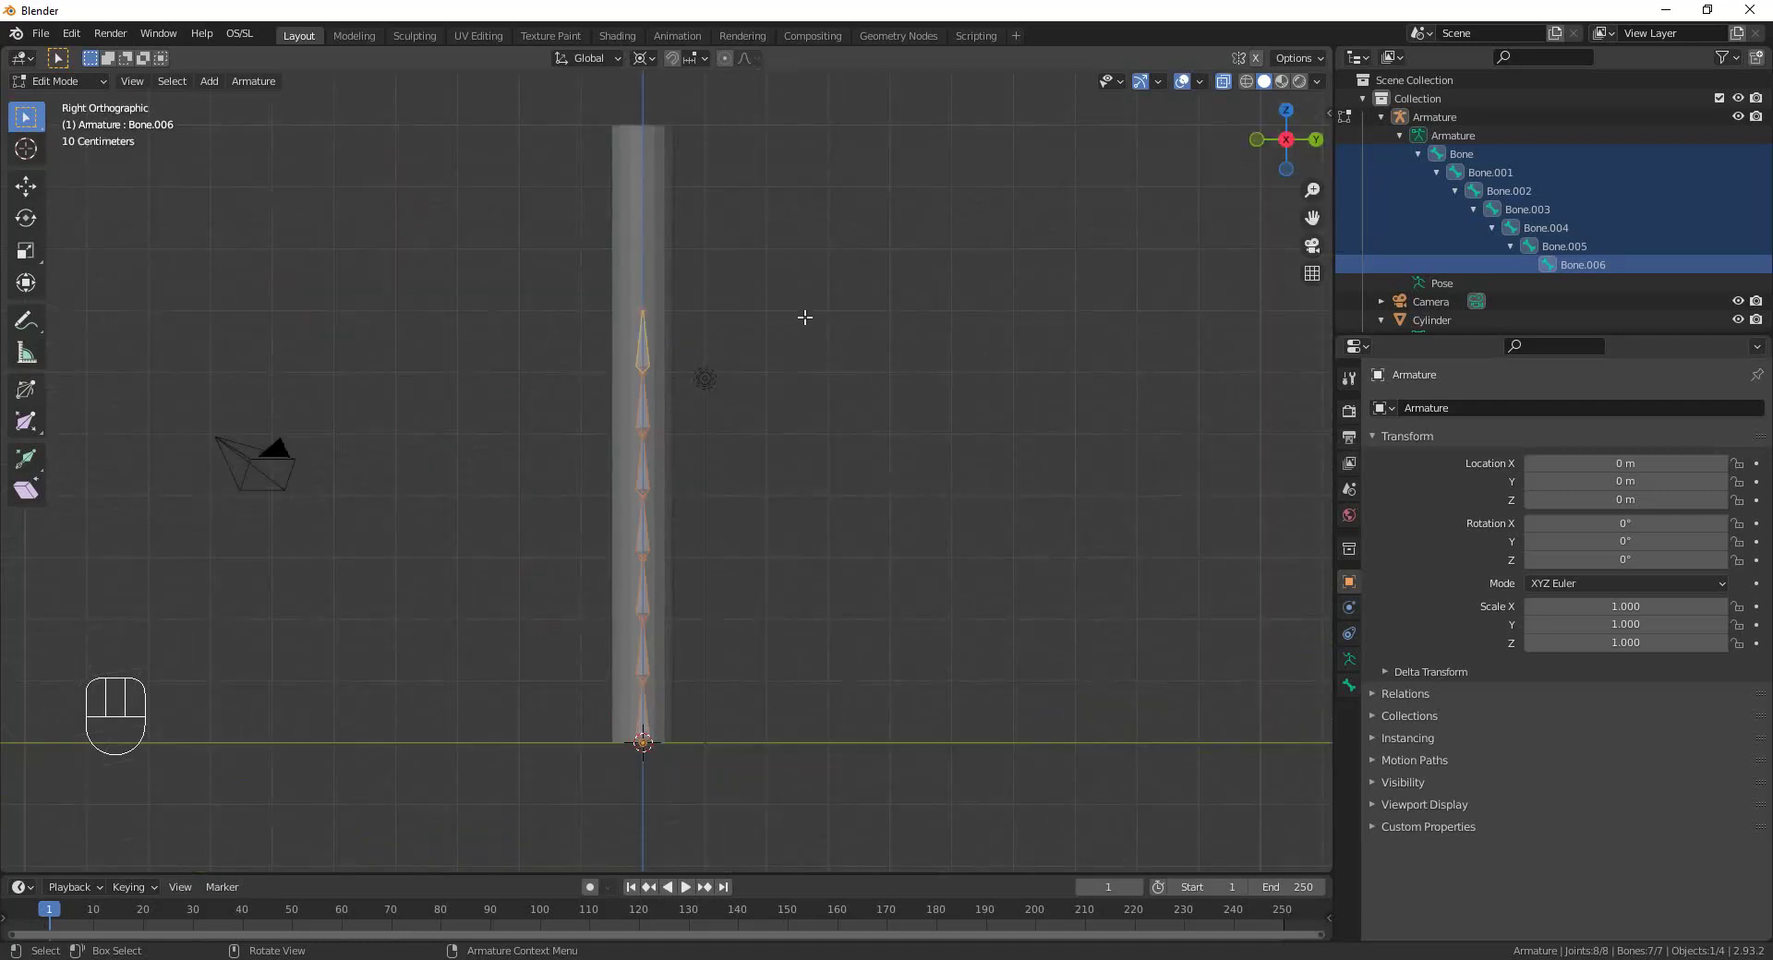
Scale the seven-bone chain by 1.430 from the 3D cursor to reach the pole's top.
key("s")
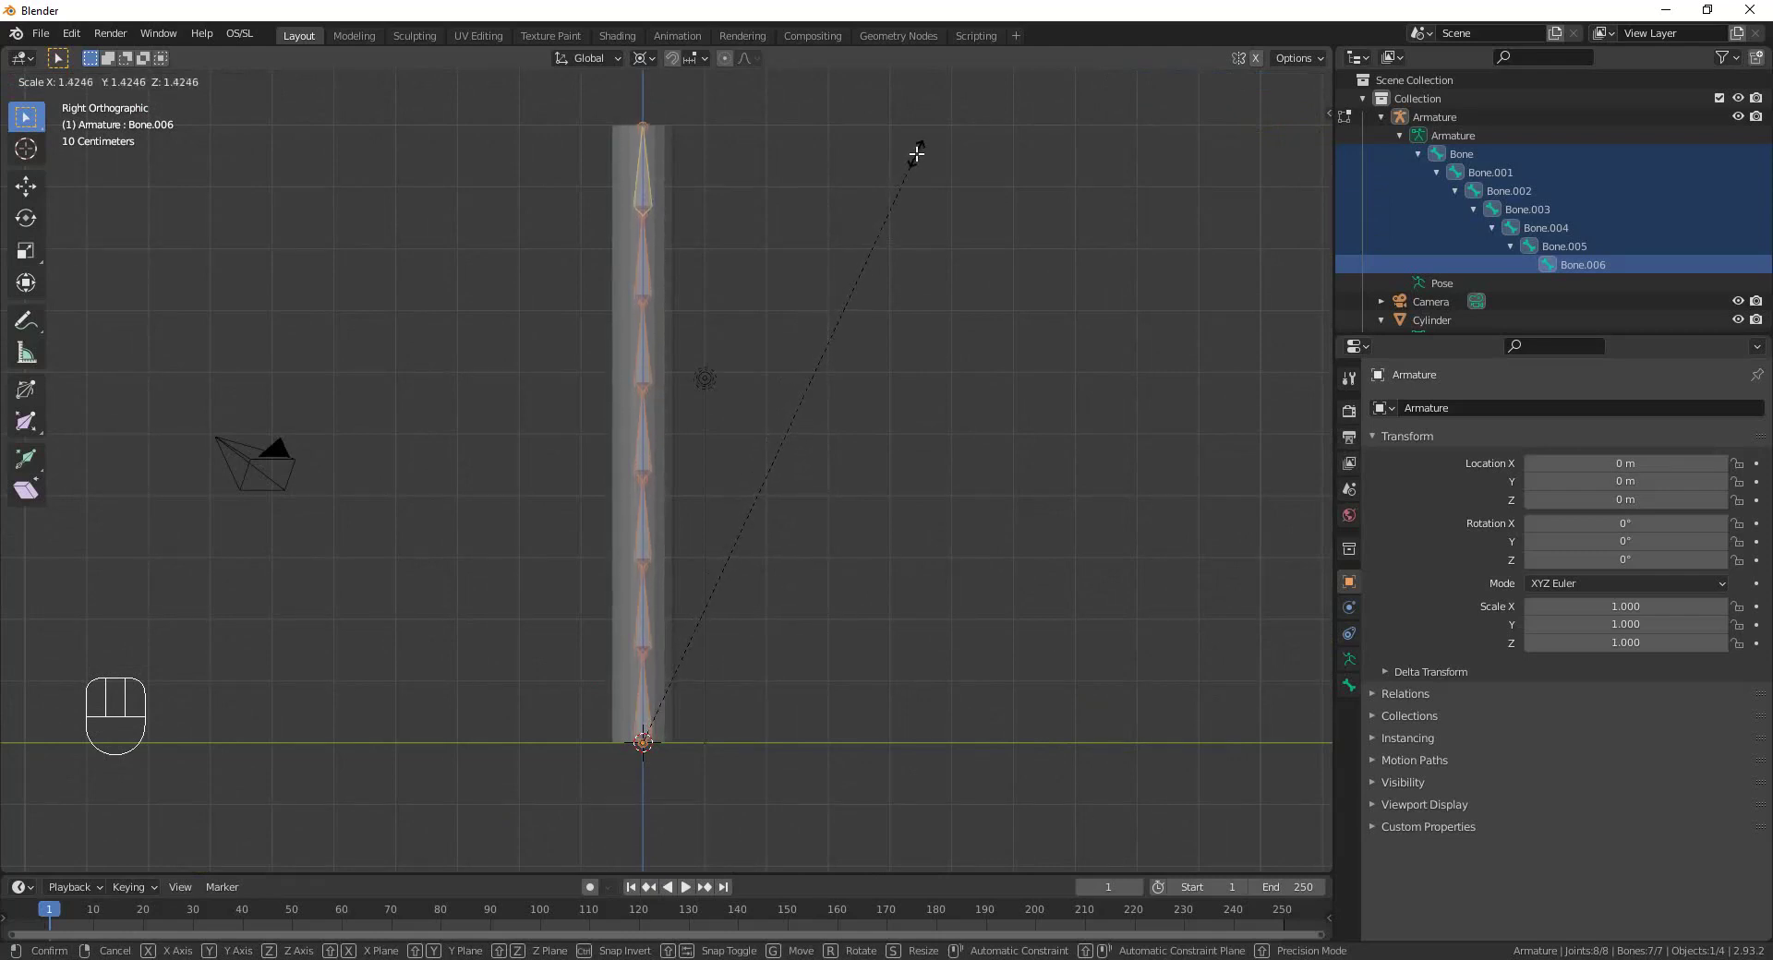
left_click(916, 151)
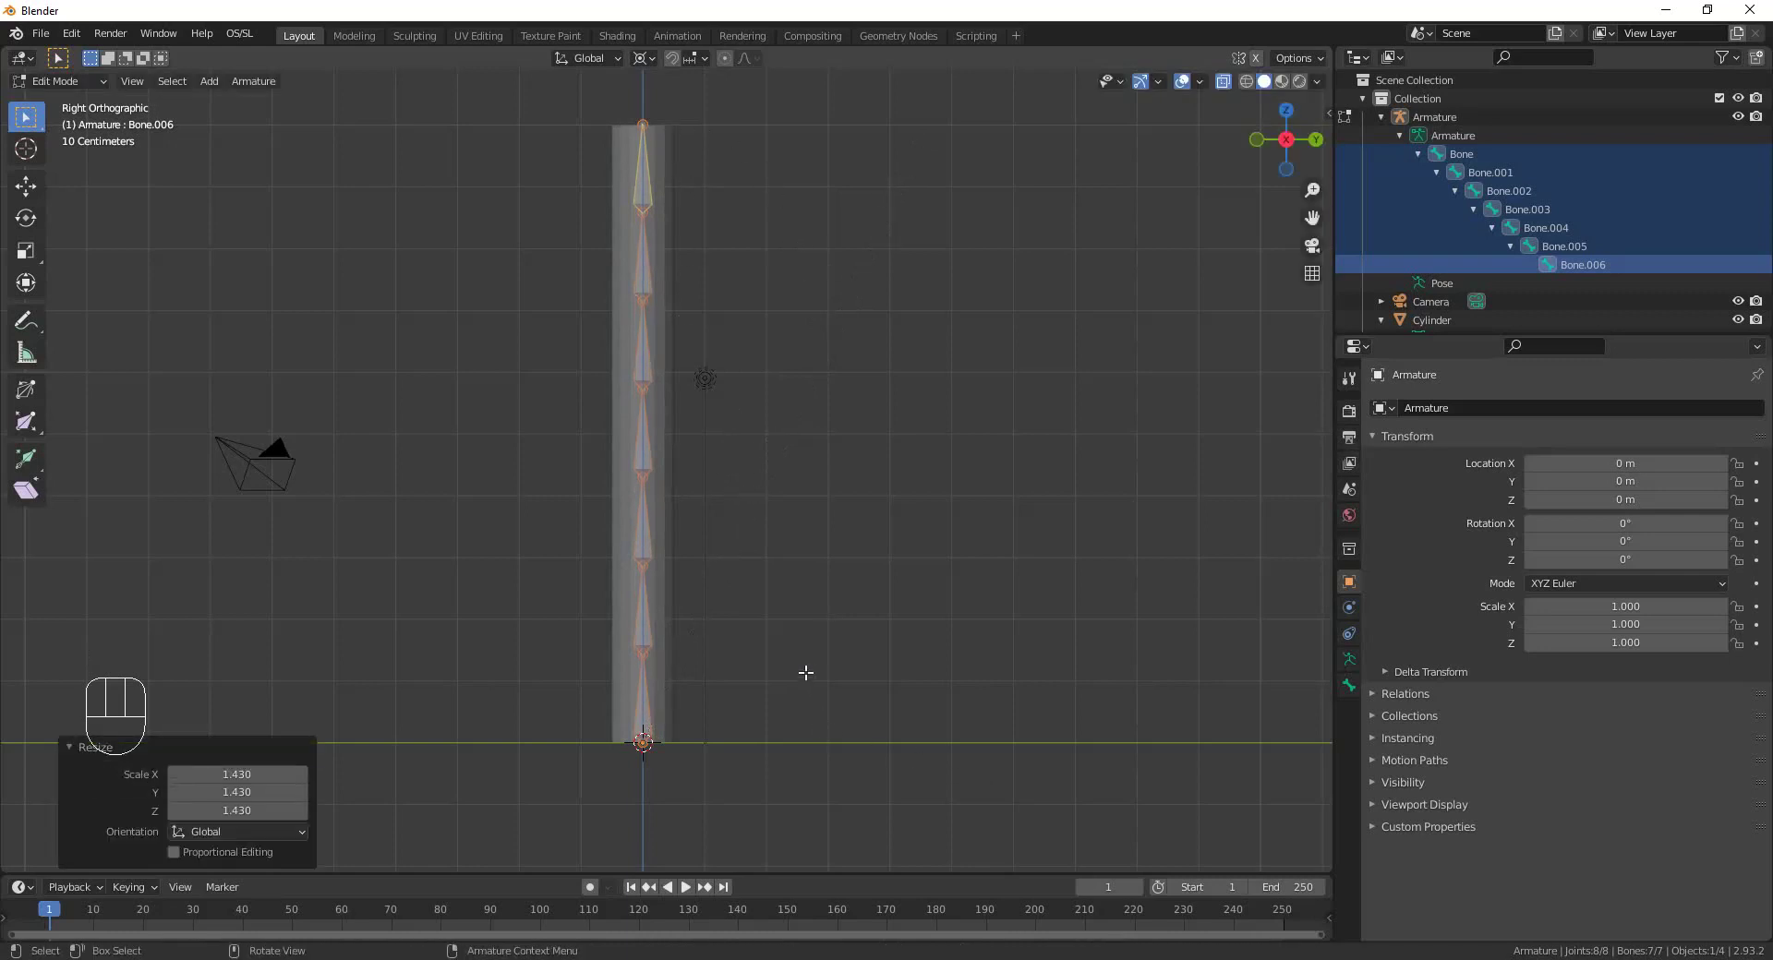
middle_click_drag(804, 673, 849, 726)
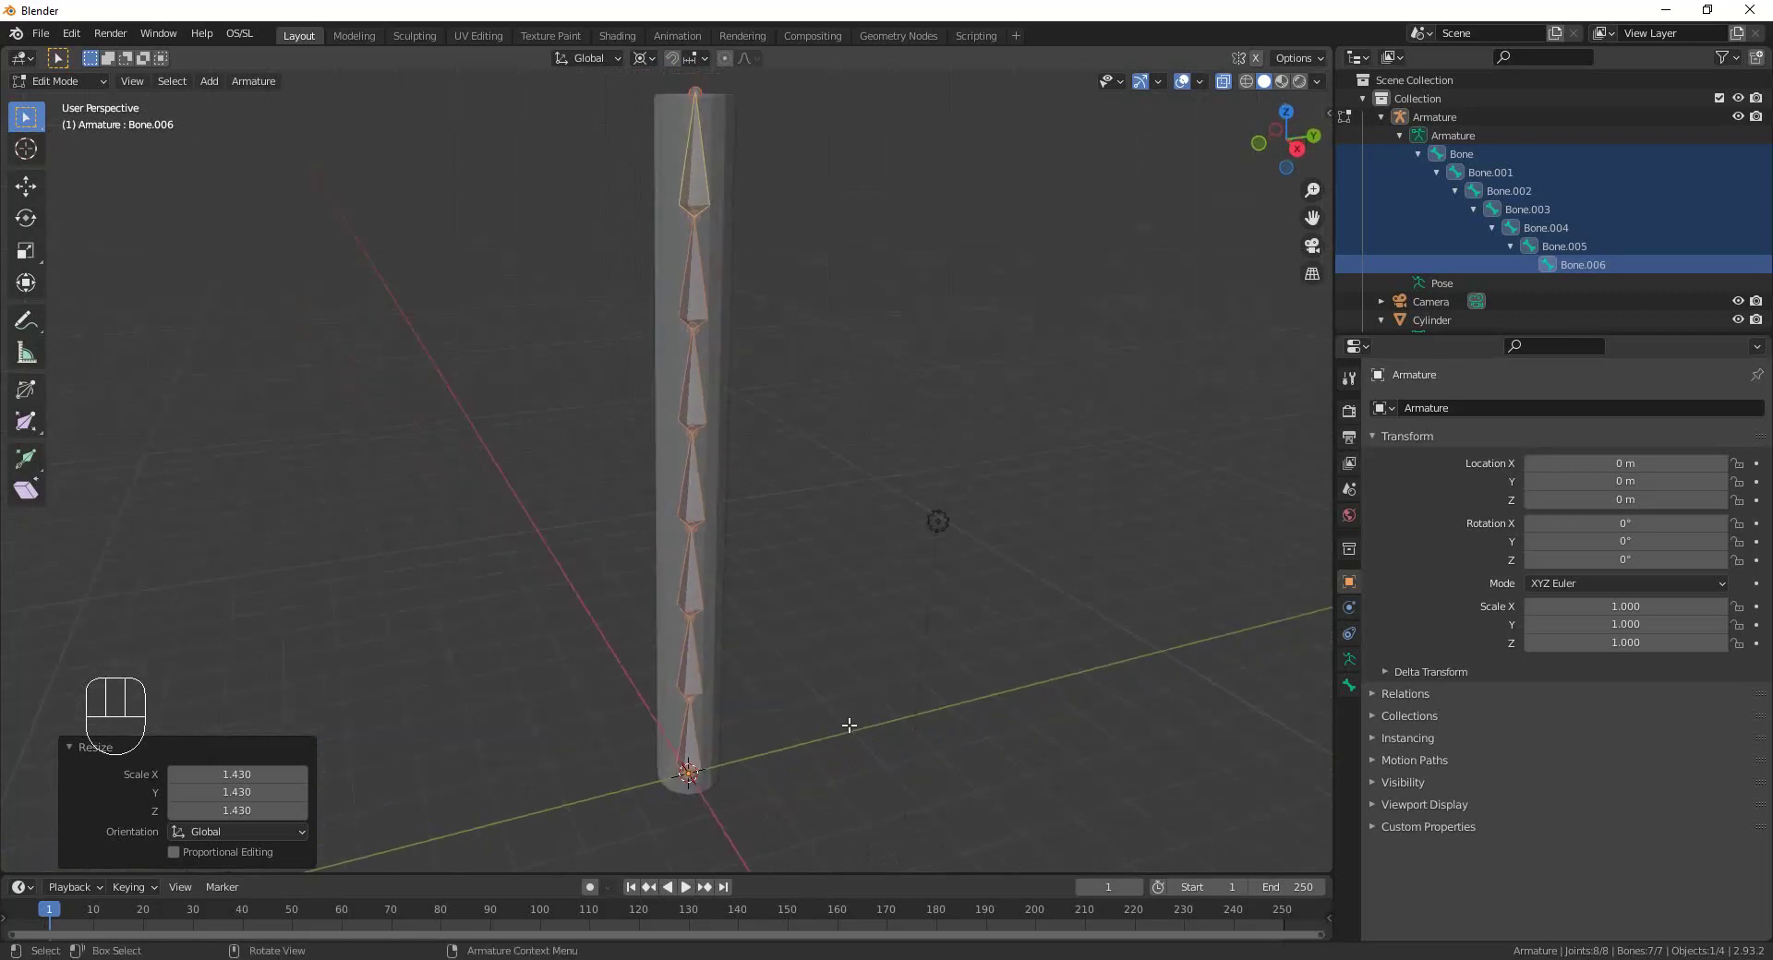